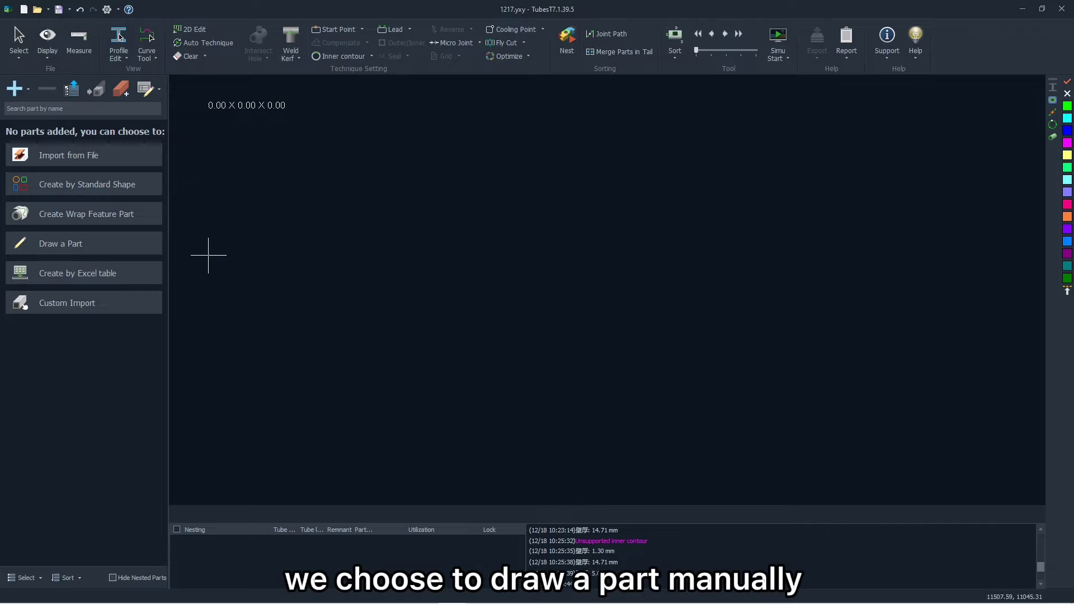
- Start drawing a new part with a round (circle) main tube
click(73, 239)
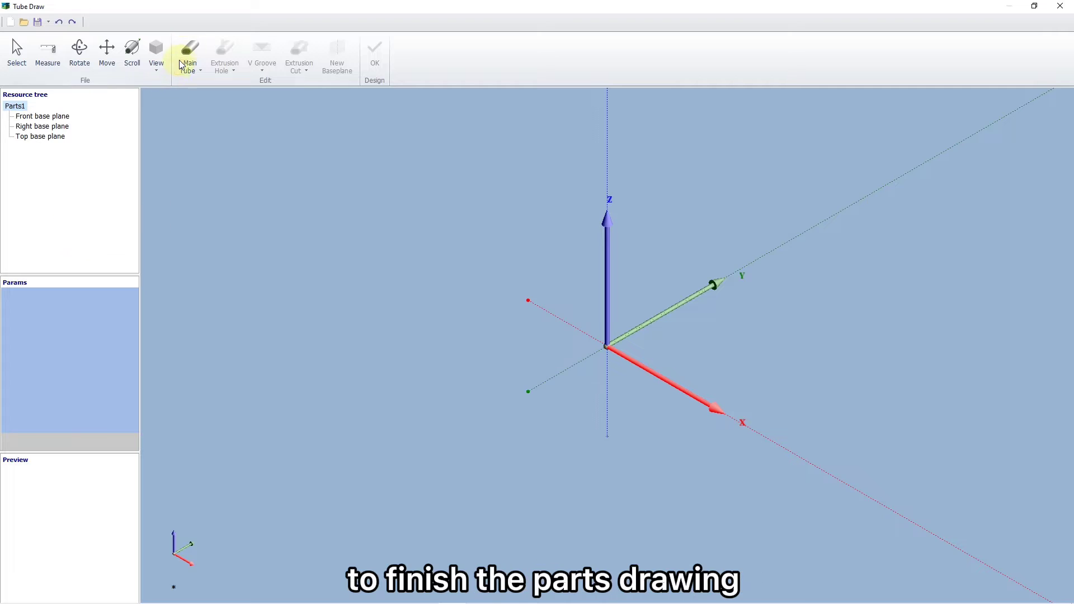
click(186, 56)
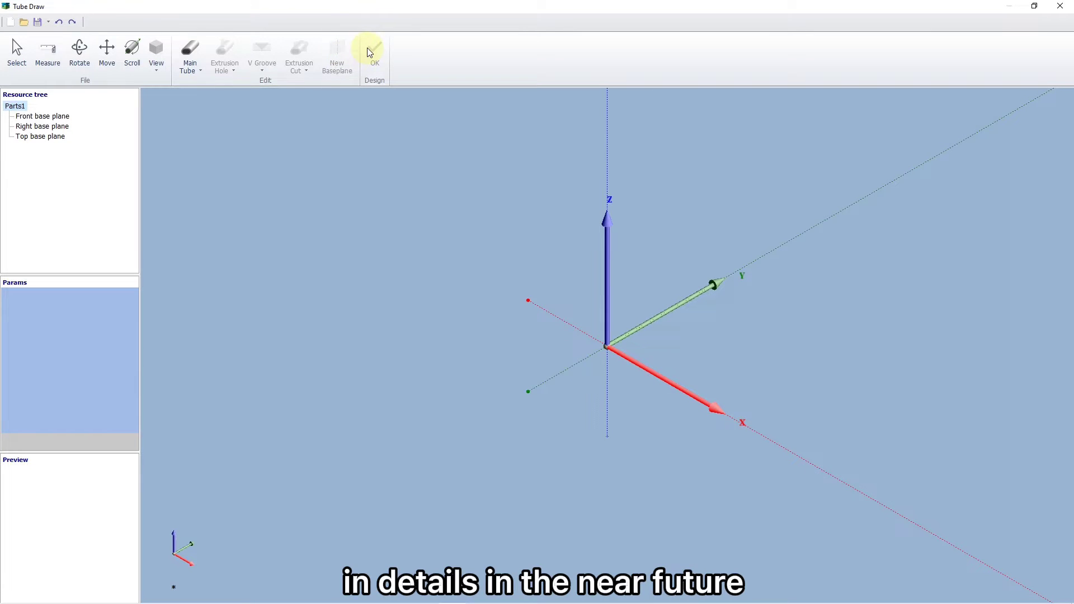
click(191, 54)
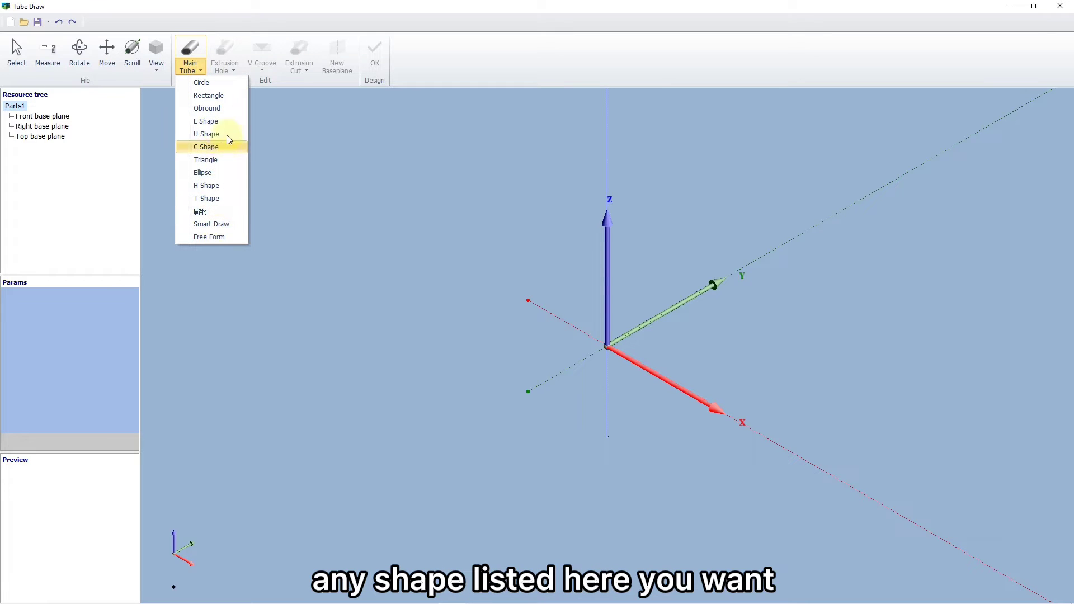
click(193, 50)
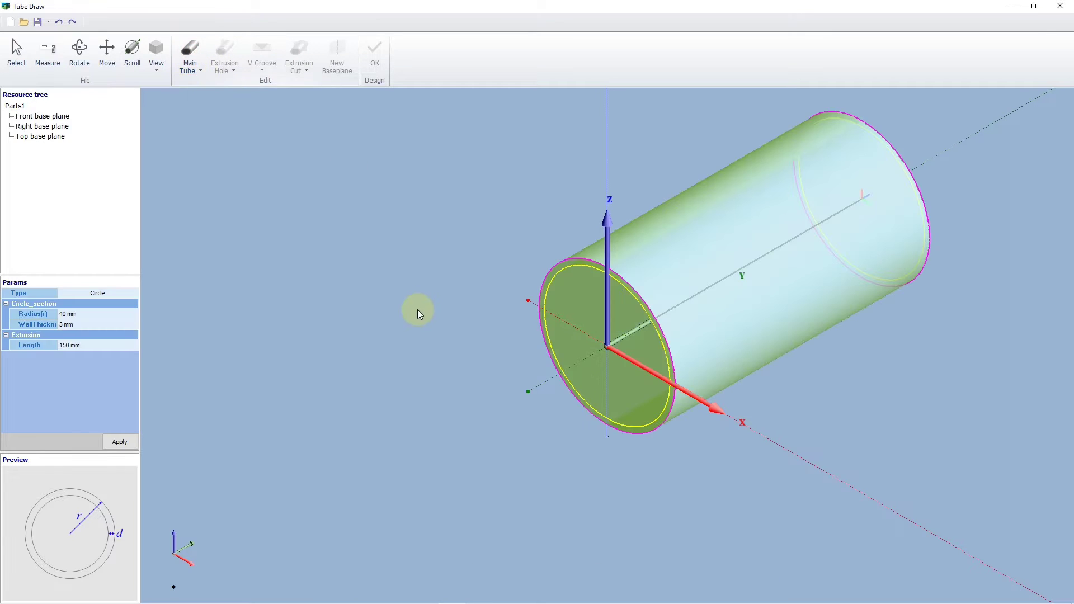
scroll(295, 321, down, 2)
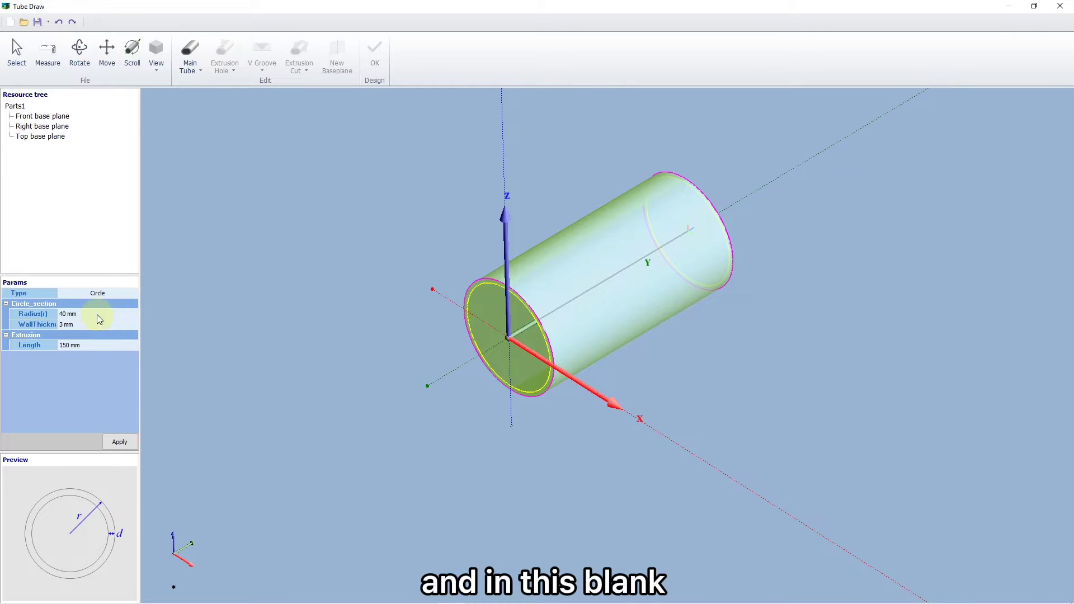
- Set the 40 mm radius, 3 mm wall tube's length to 200 mm and apply it
click(78, 346)
click(77, 371)
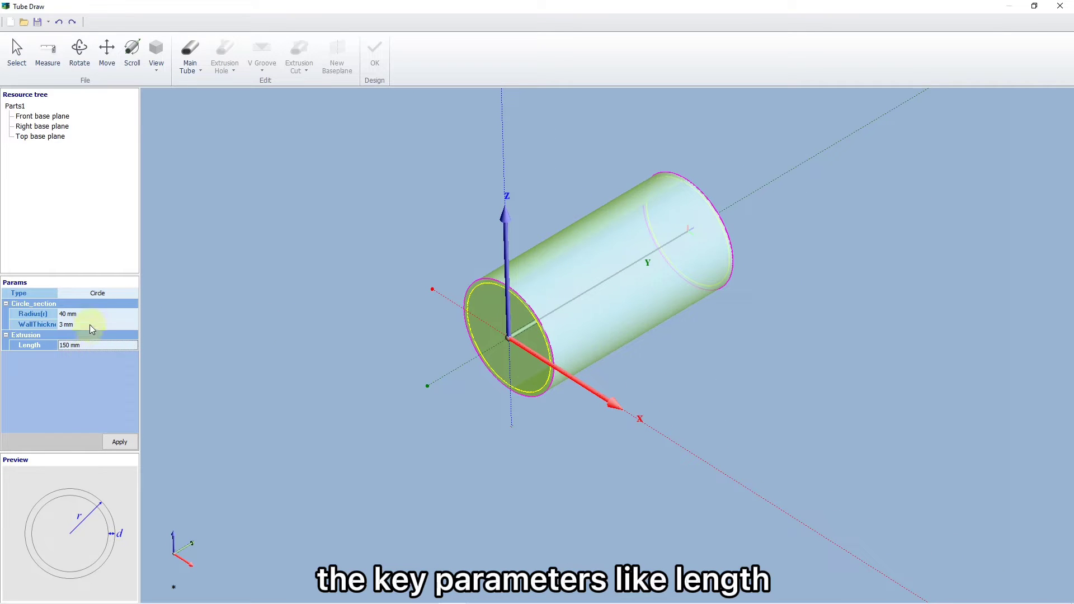
click(92, 315)
click(83, 324)
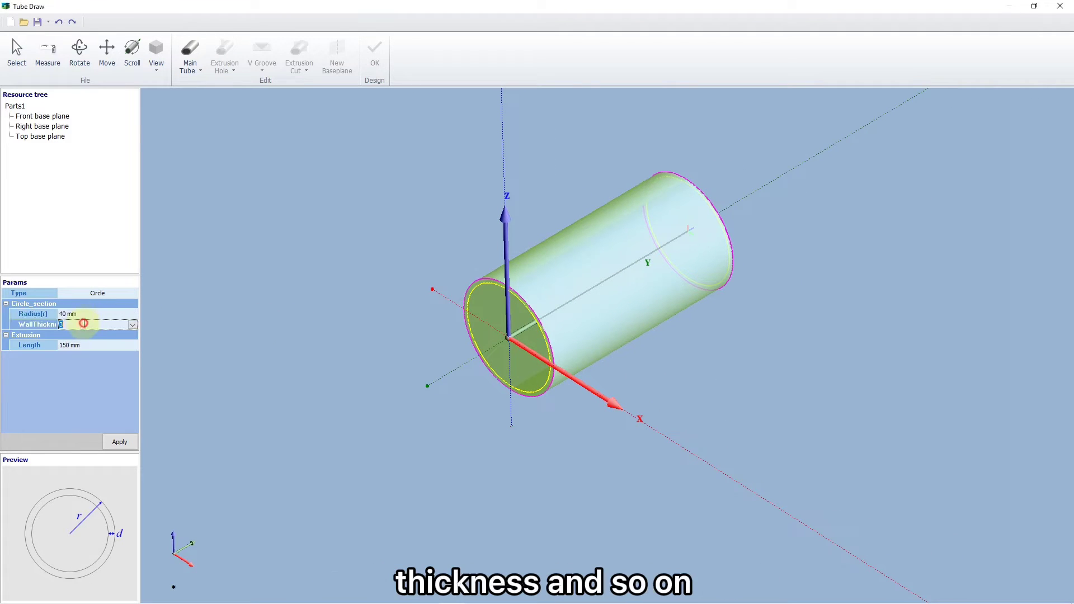
click(113, 346)
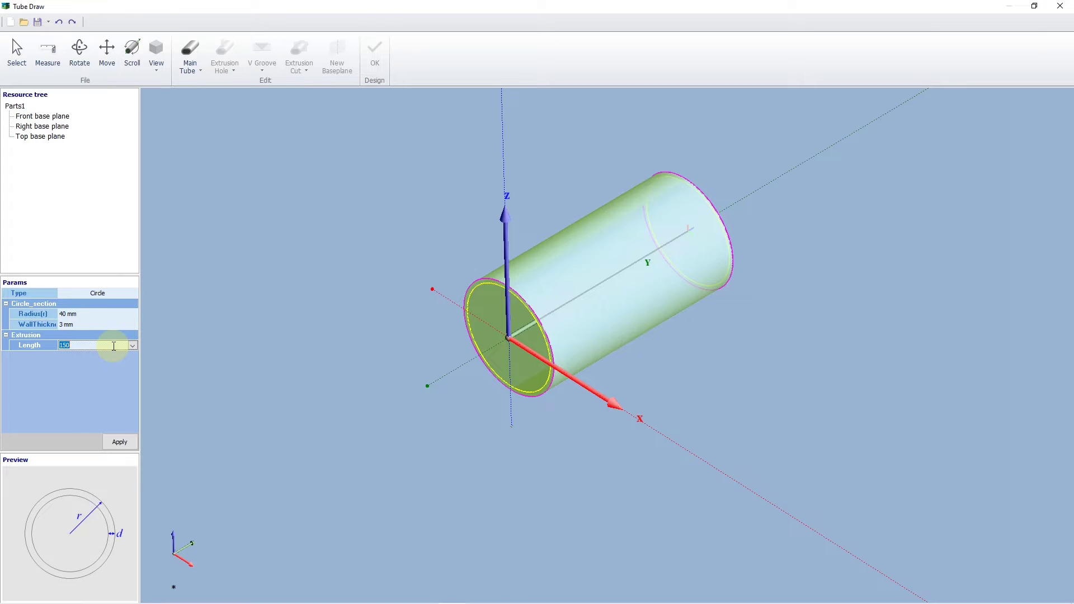
text(200)
key(Return)
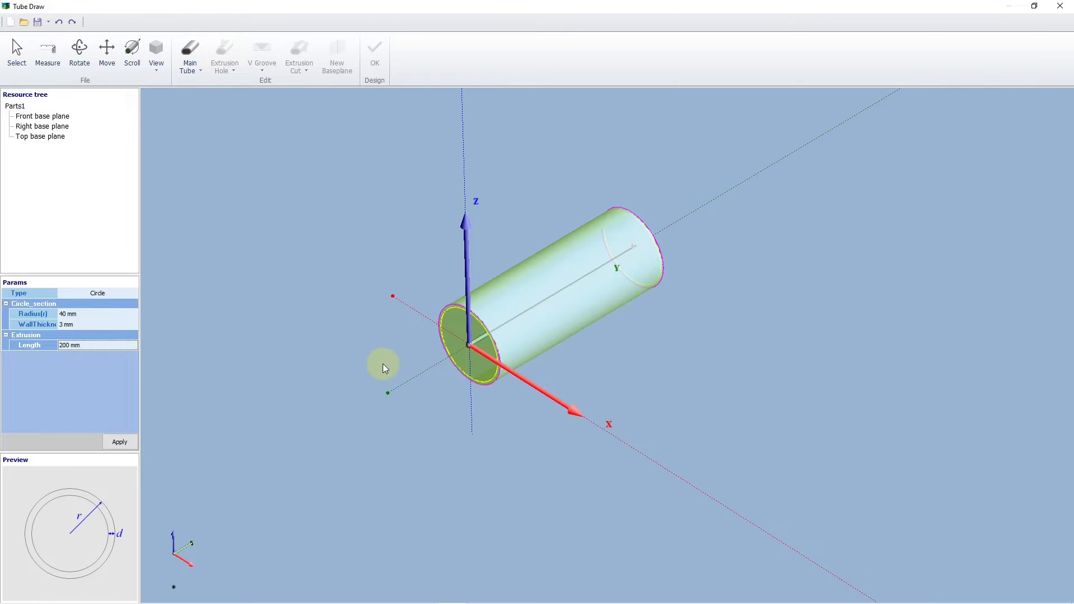
click(114, 441)
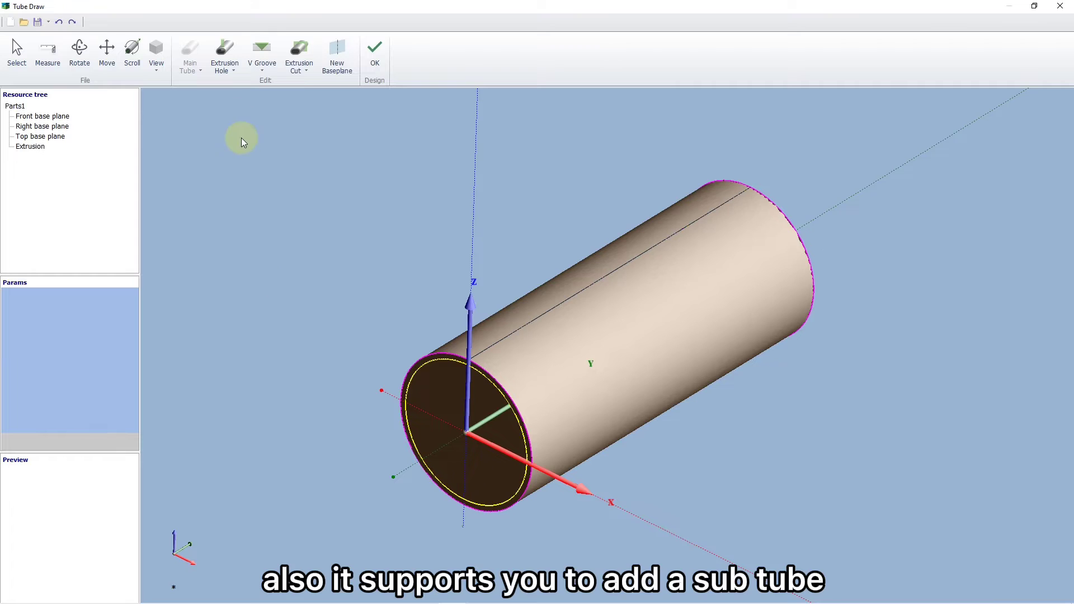
- Add a single circular extrusion hole with the array option turned off
click(224, 60)
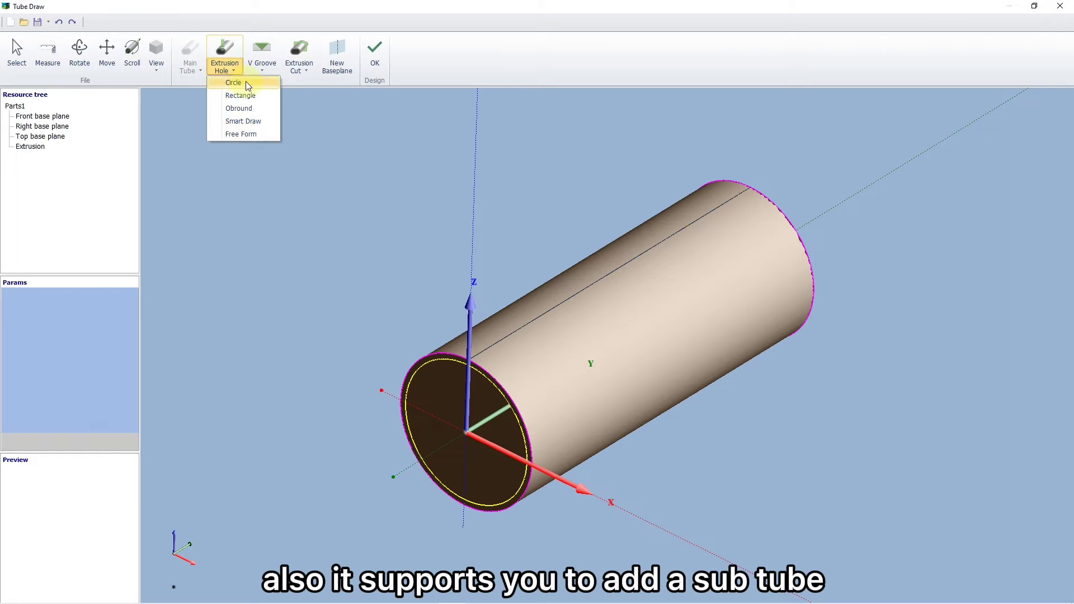
click(247, 83)
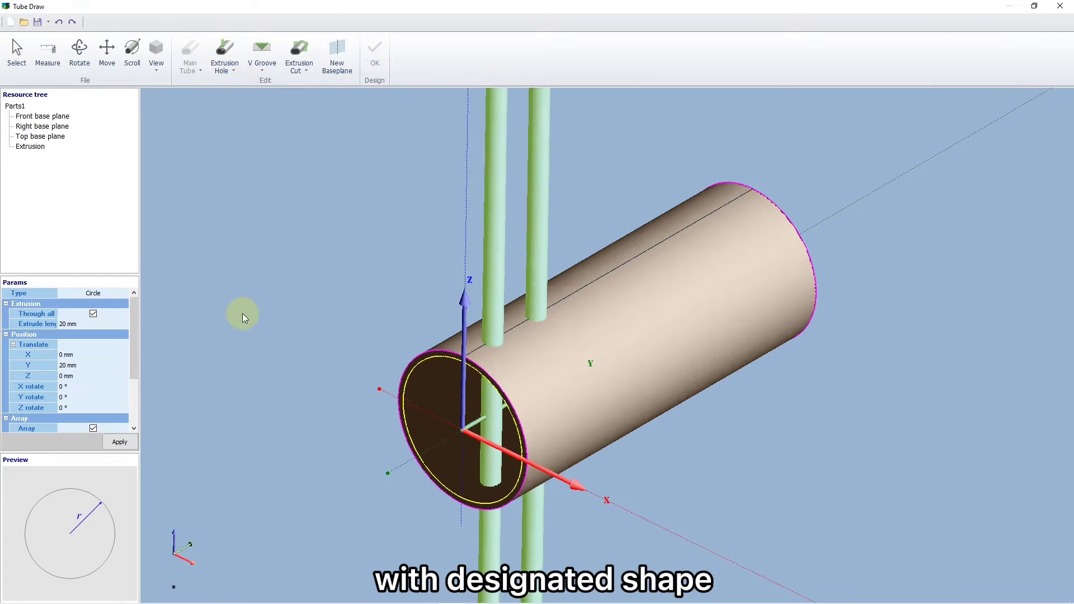
drag(135, 329, 106, 365)
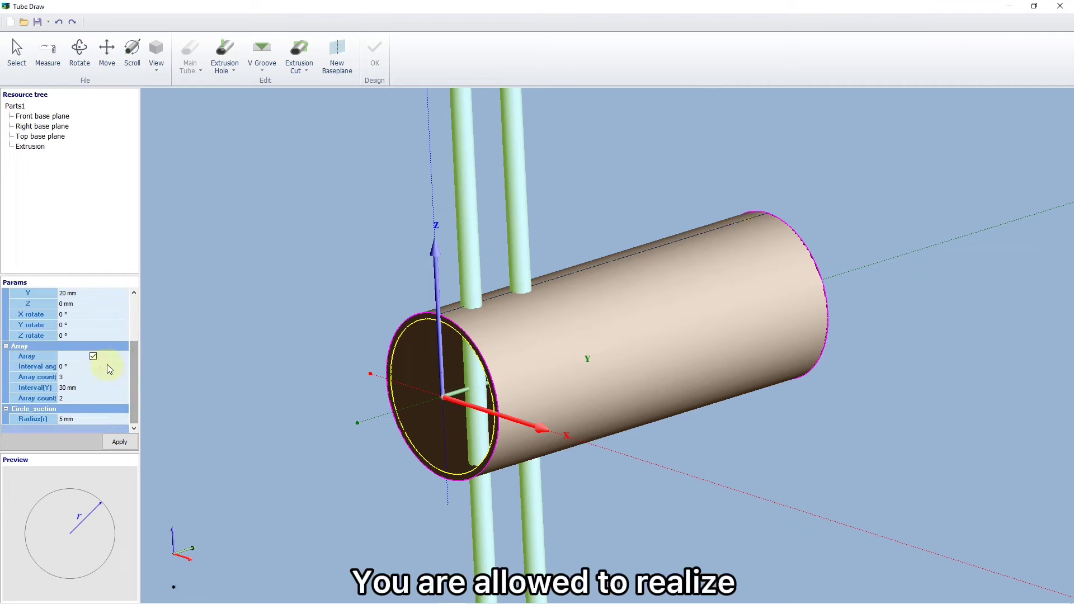
click(93, 356)
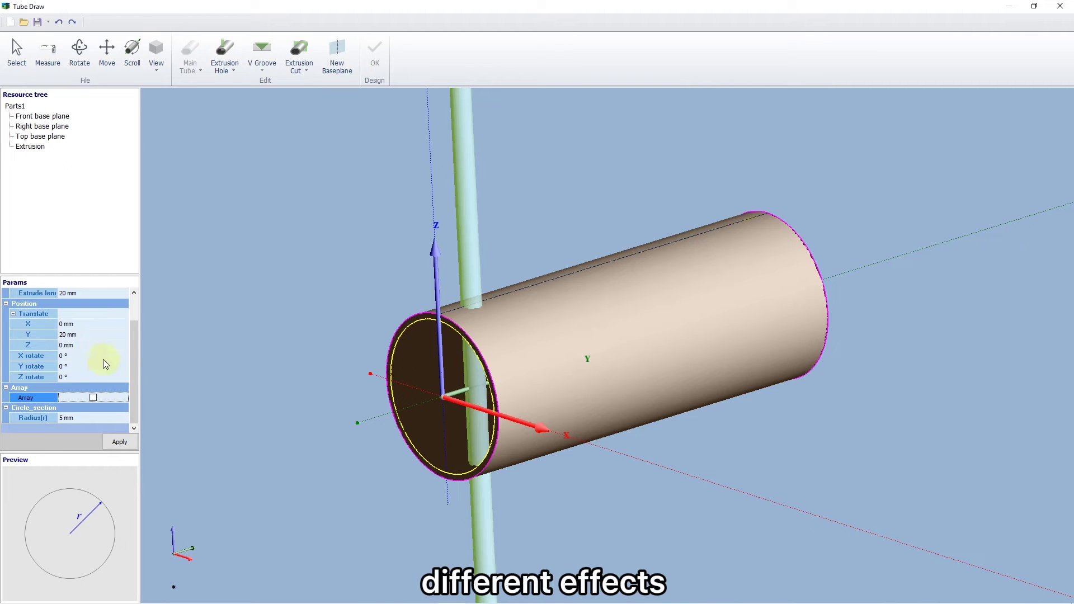
- Place the hole at Y 0 with 40 mm radius, apply it, and send the part to TubesT
click(78, 336)
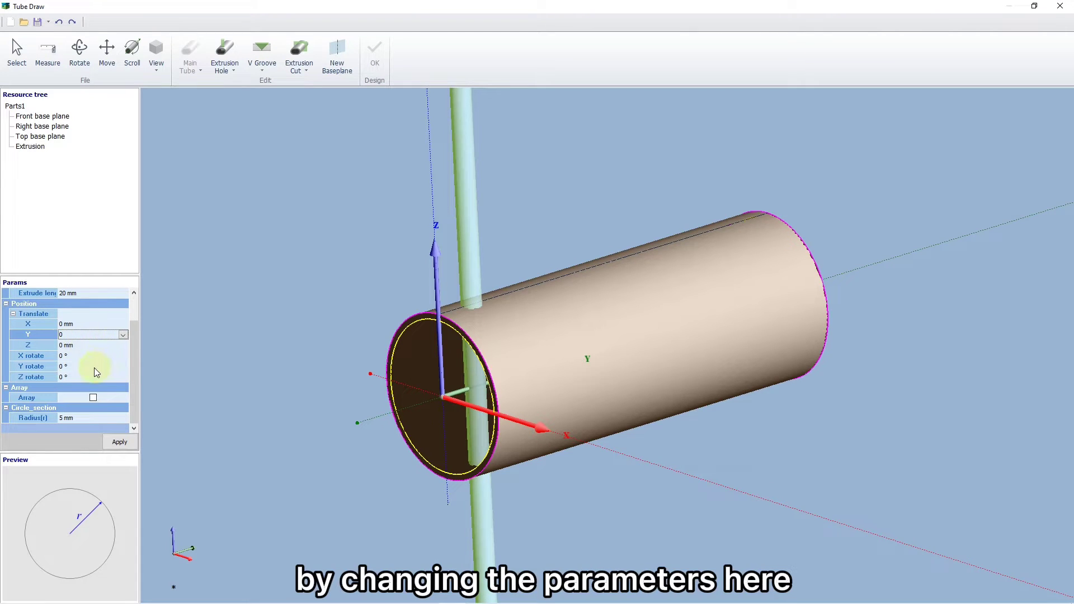
click(98, 418)
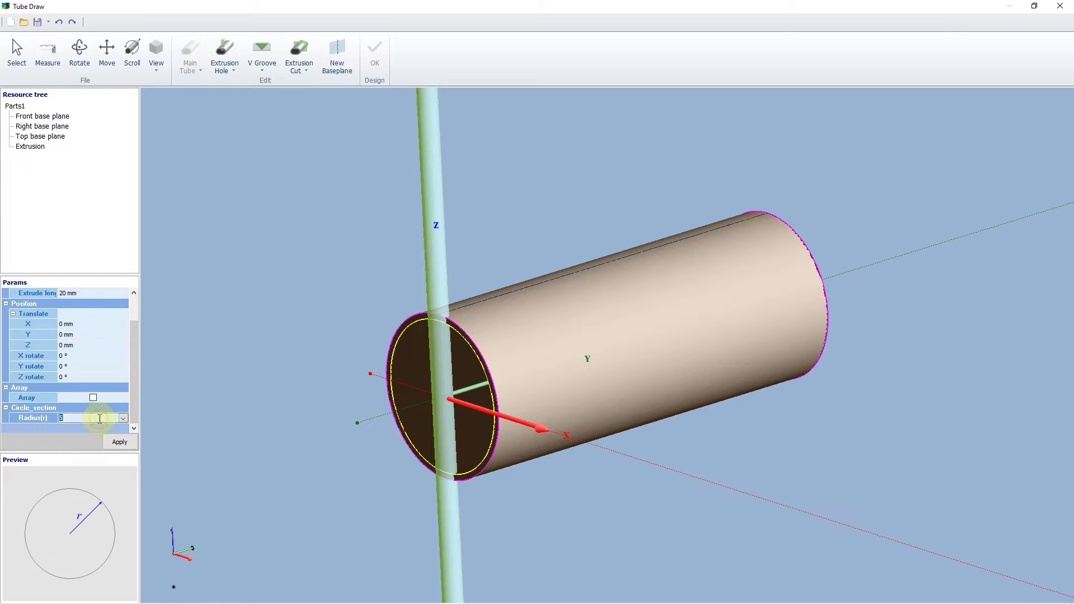
text(40)
key(Return)
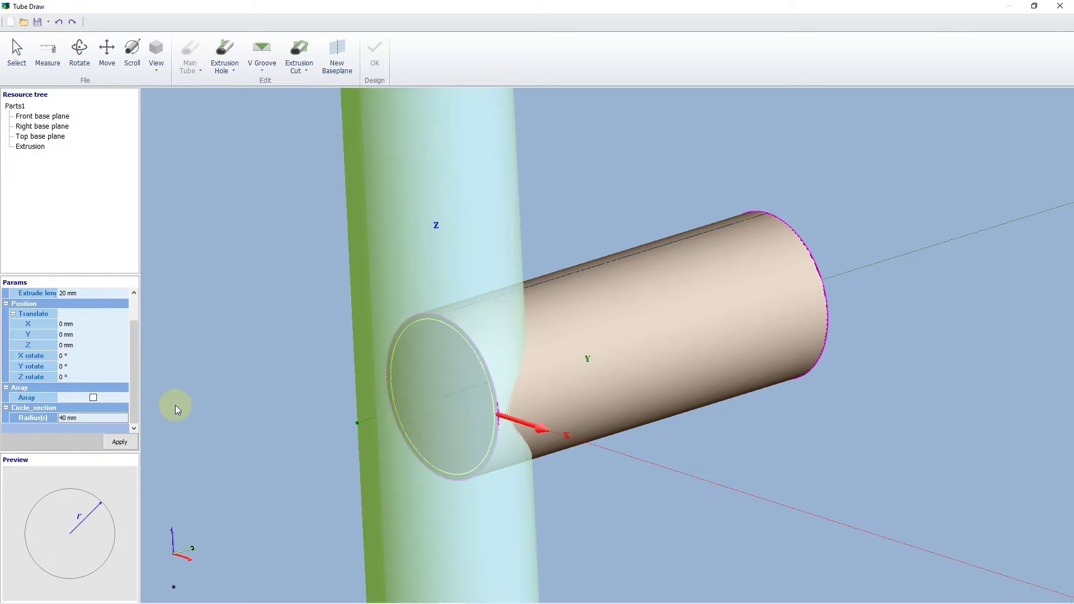
click(115, 441)
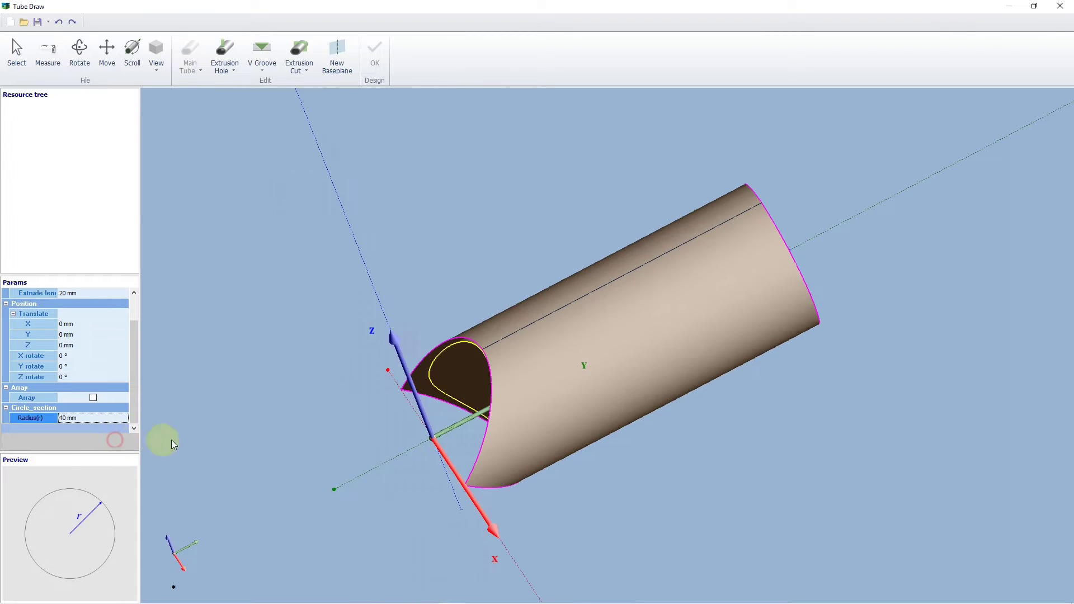
middle_drag(171, 445, 292, 474)
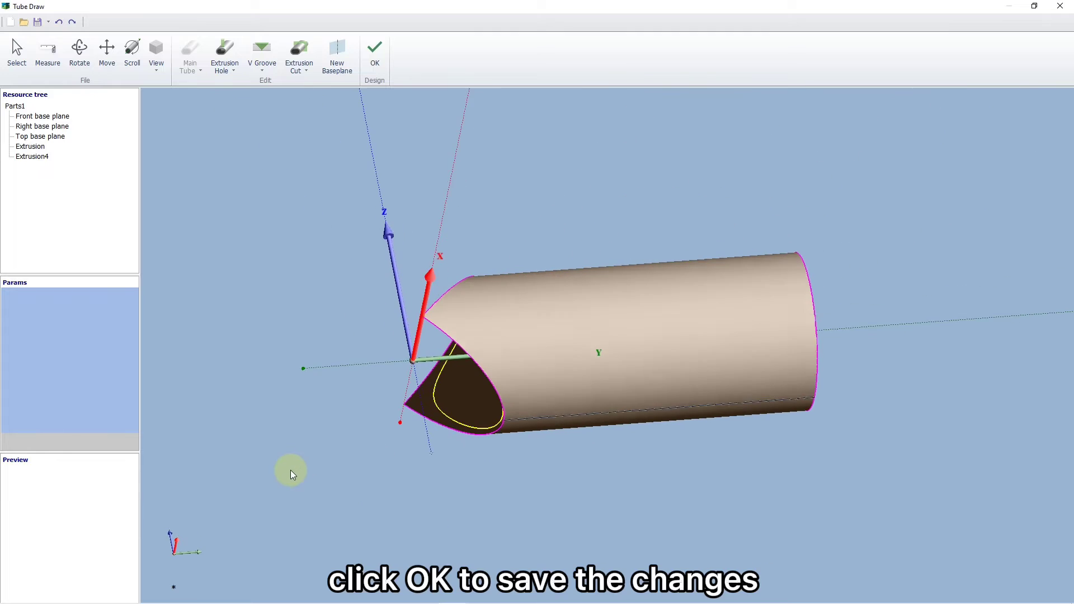
click(375, 52)
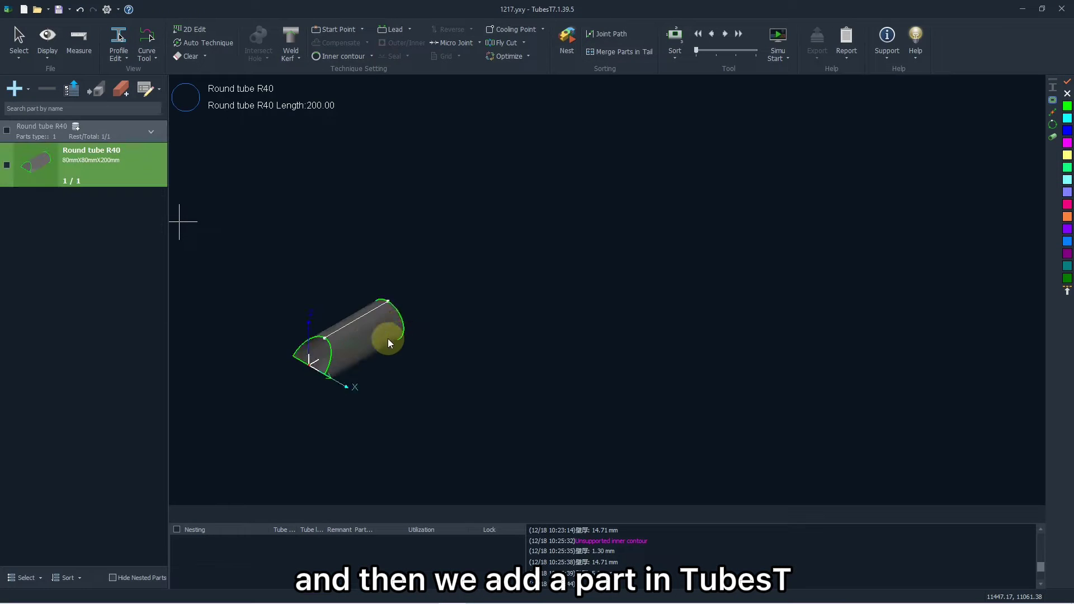
middle_drag(402, 371, 363, 380)
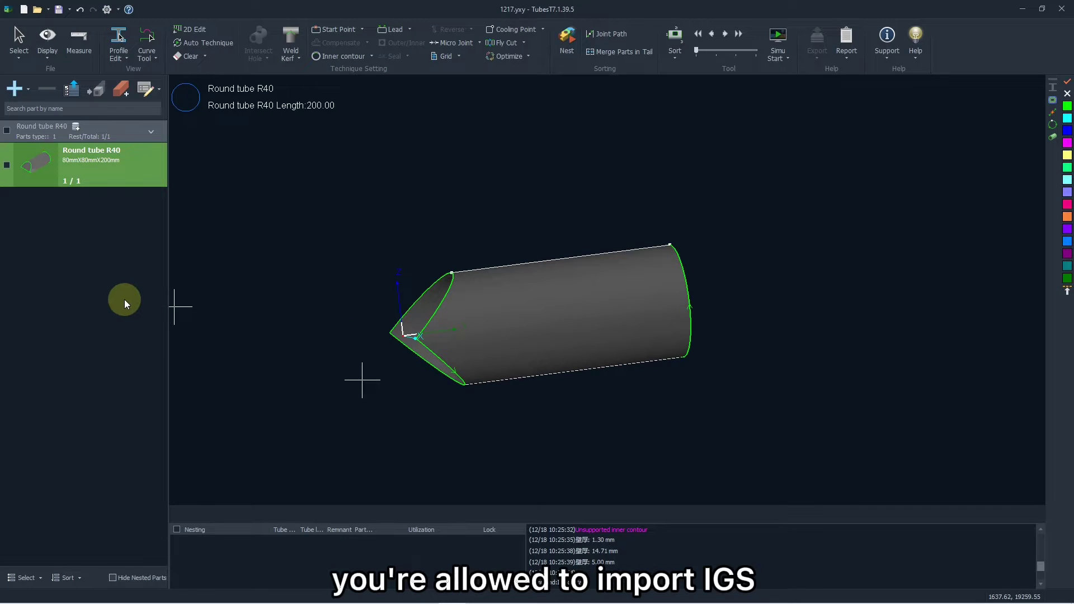
click(16, 88)
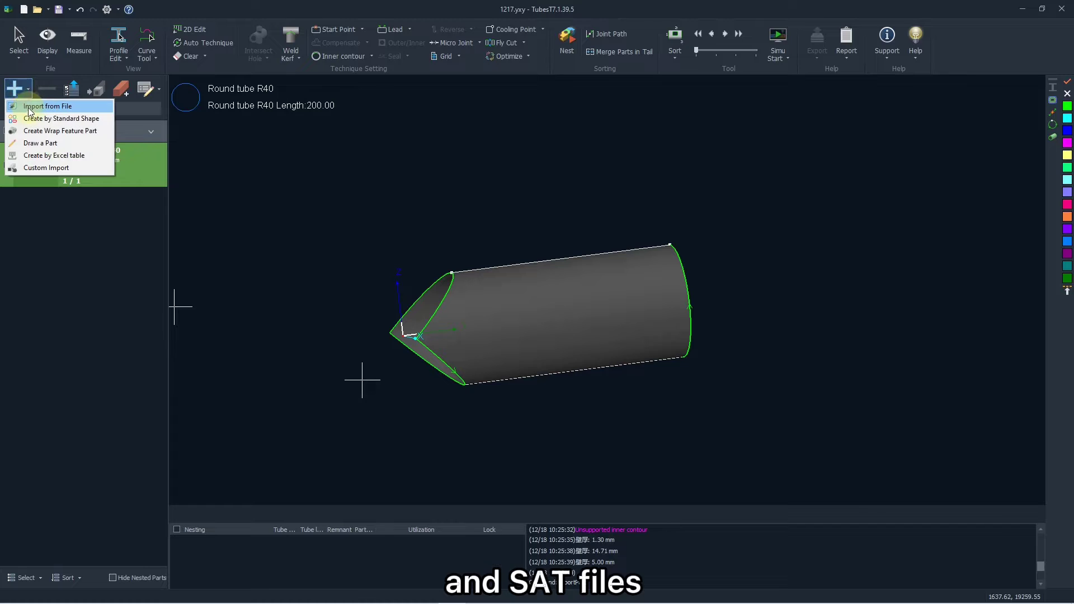
- Import parts from file, previewing the 槽钢1-1, 方管38XR2 and 圆管R22_左件 drawings
click(68, 106)
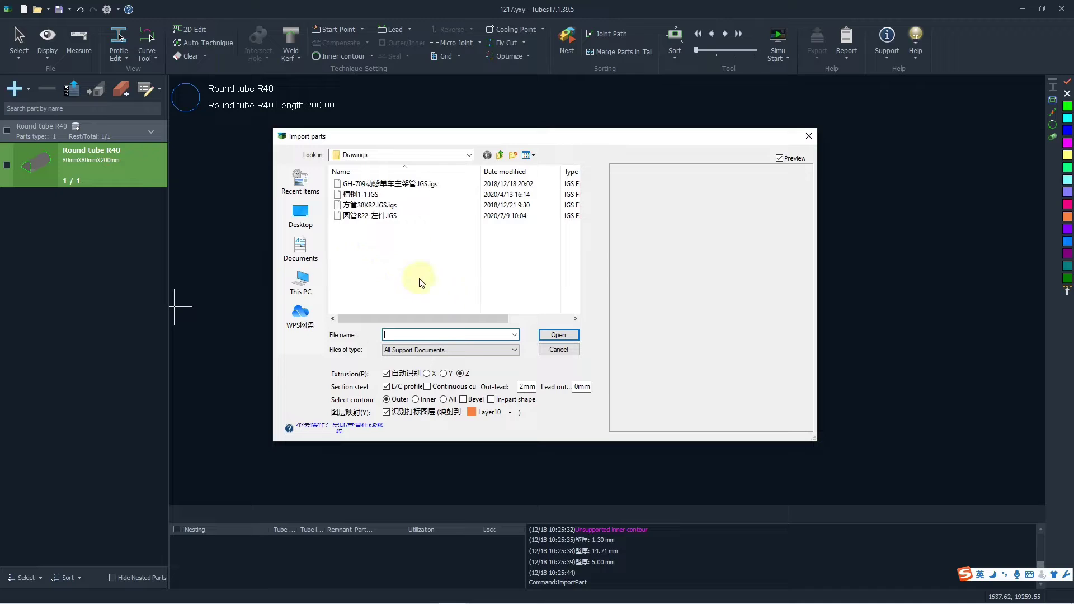
click(377, 194)
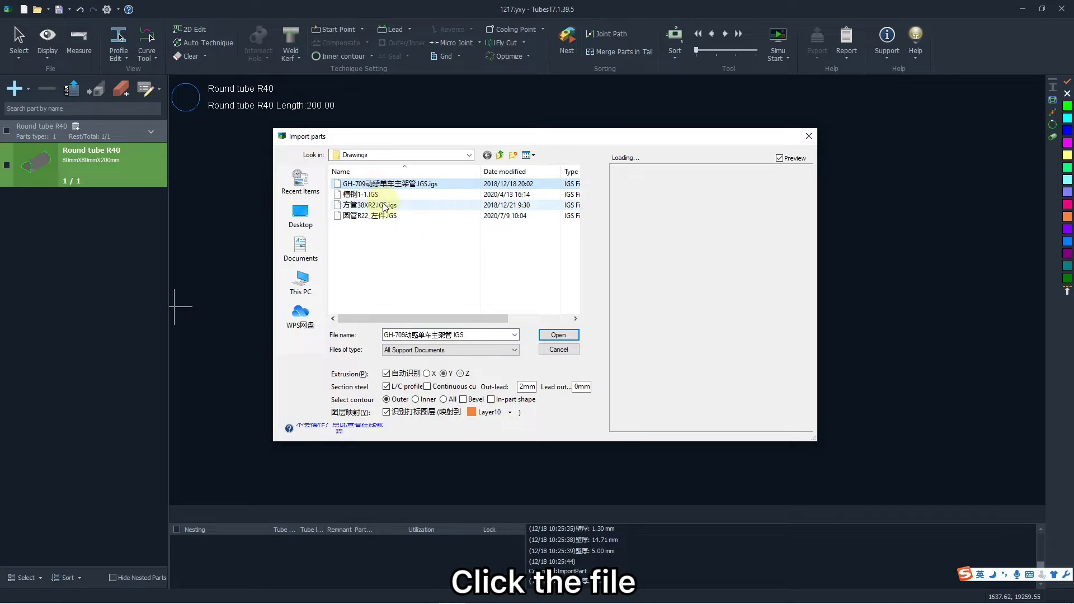
click(390, 205)
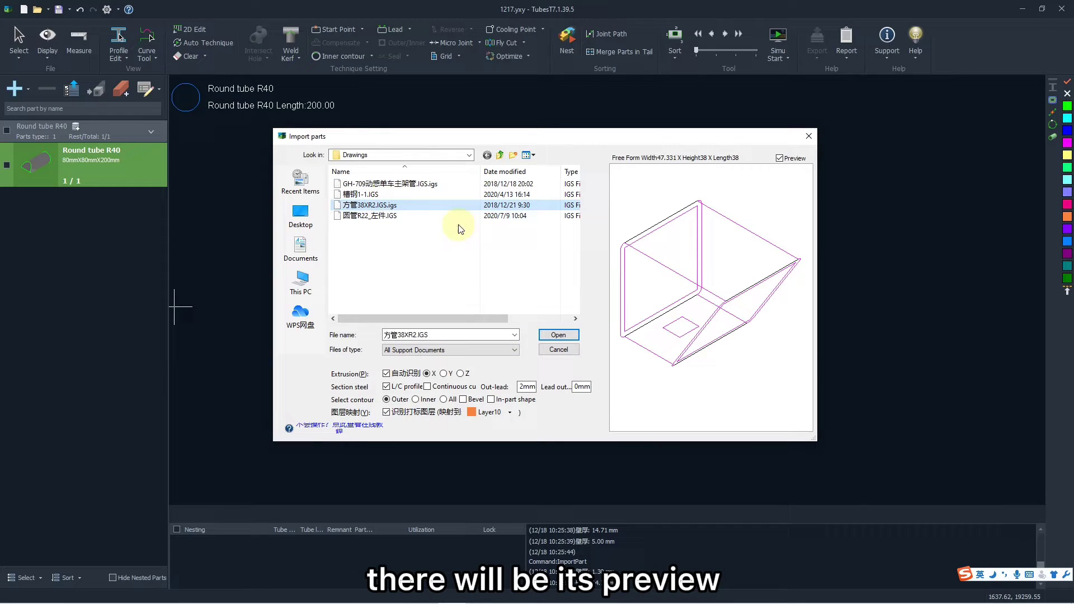
drag(699, 240, 740, 264)
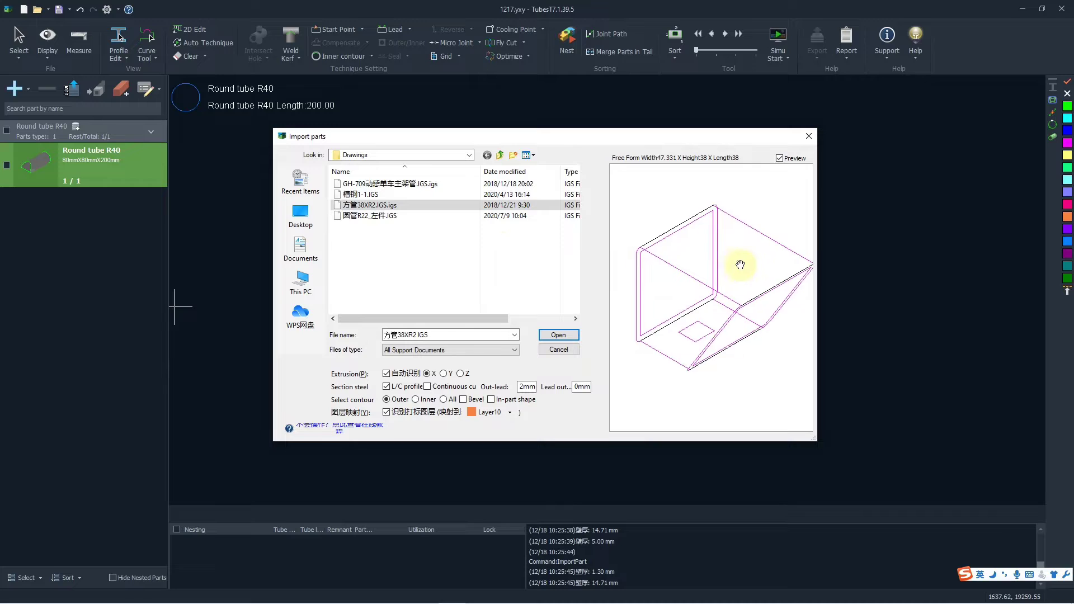
click(484, 217)
click(394, 235)
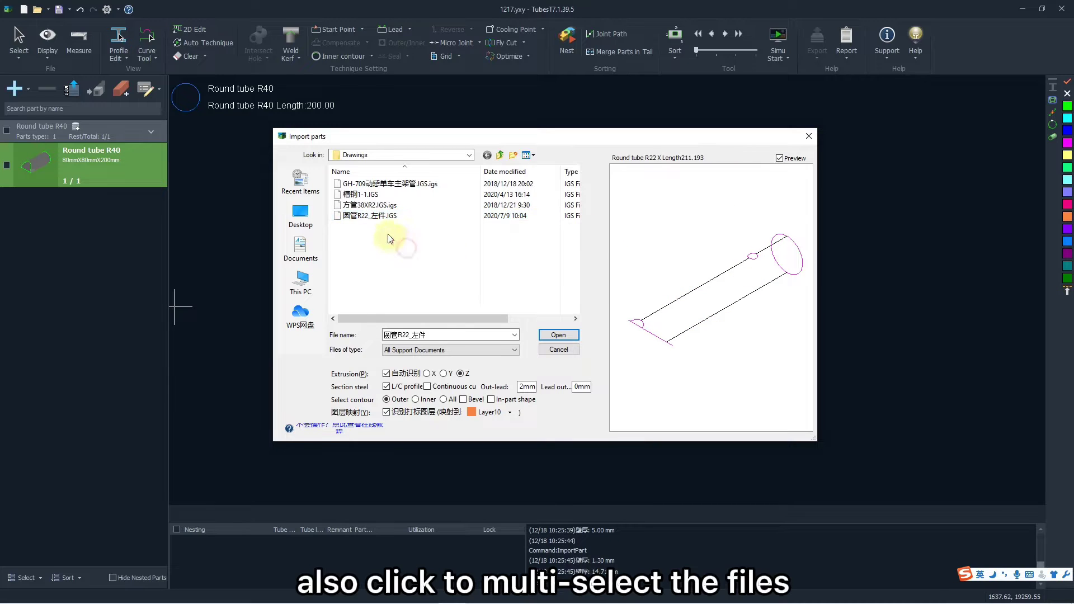
- Try selecting several drawing files by sweep and click, then clear the selection
drag(402, 227, 475, 174)
click(479, 260)
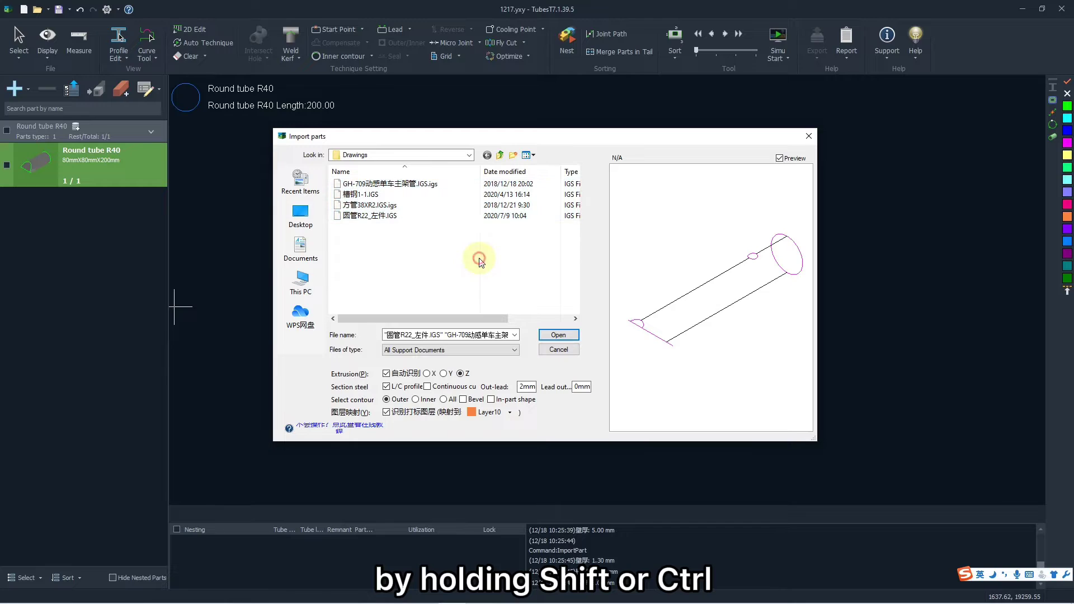
click(411, 184)
shift+click(434, 218)
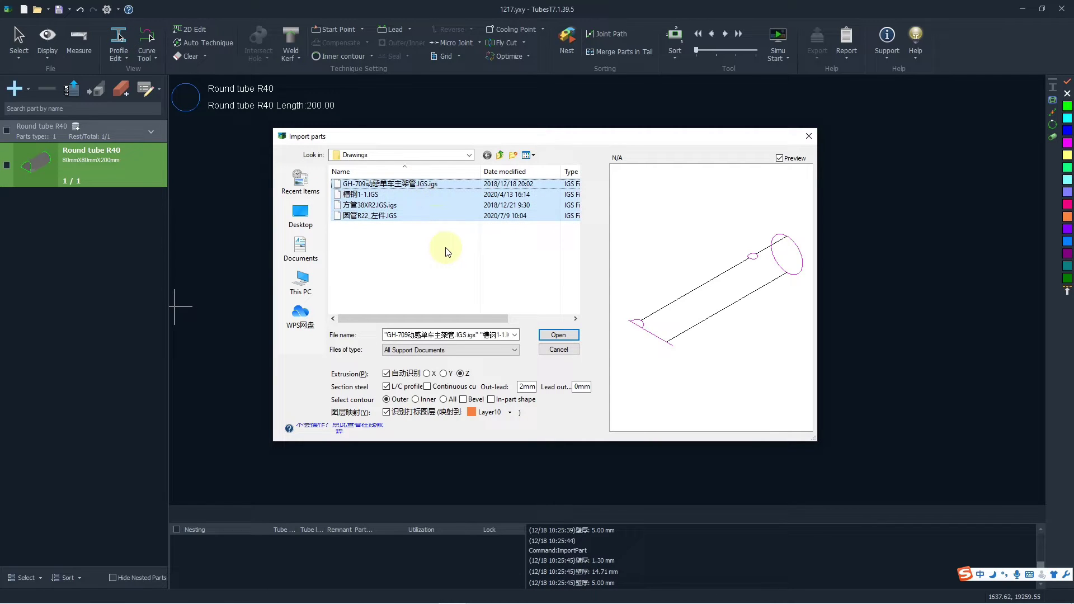
drag(445, 252, 434, 185)
click(444, 248)
- Select all four IGS drawings, including GH-709 and 方管38XR2, and import them
click(436, 217)
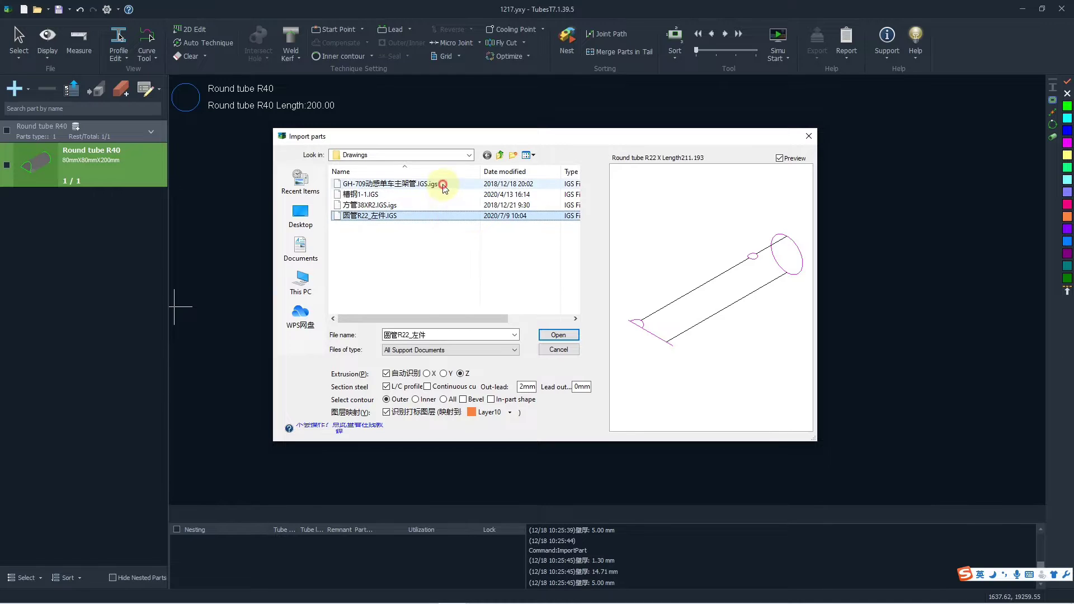
ctrl+click(468, 184)
ctrl+click(472, 204)
ctrl+click(494, 195)
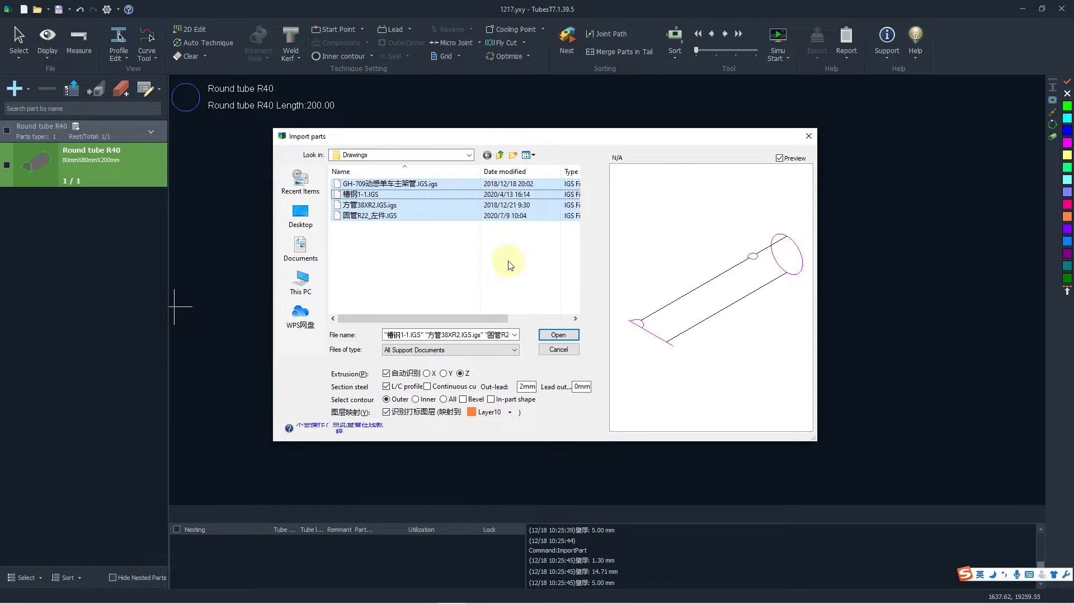
click(508, 260)
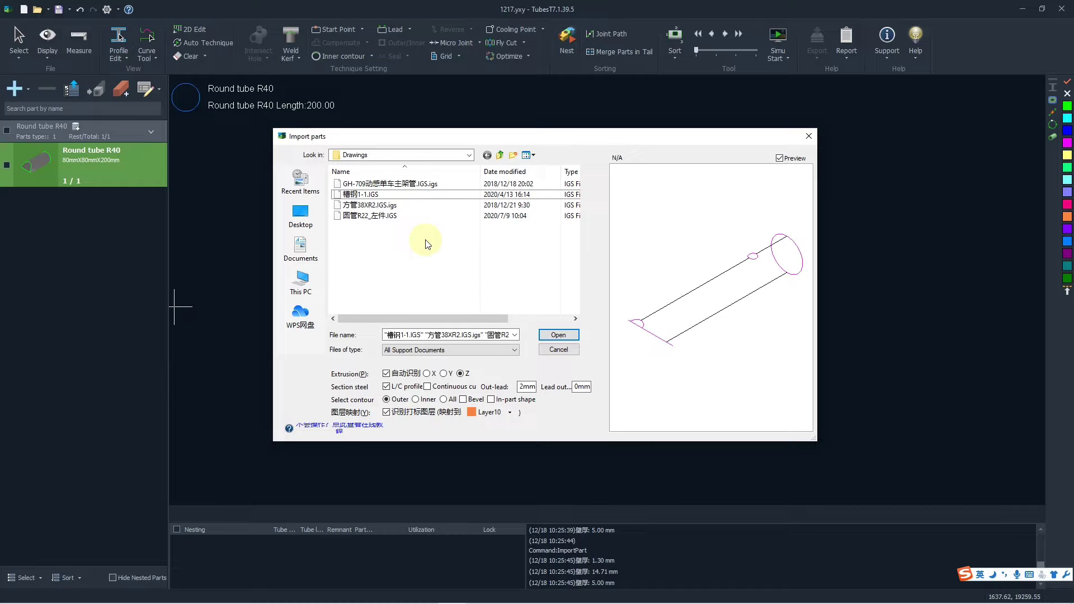
drag(423, 246, 473, 168)
click(558, 335)
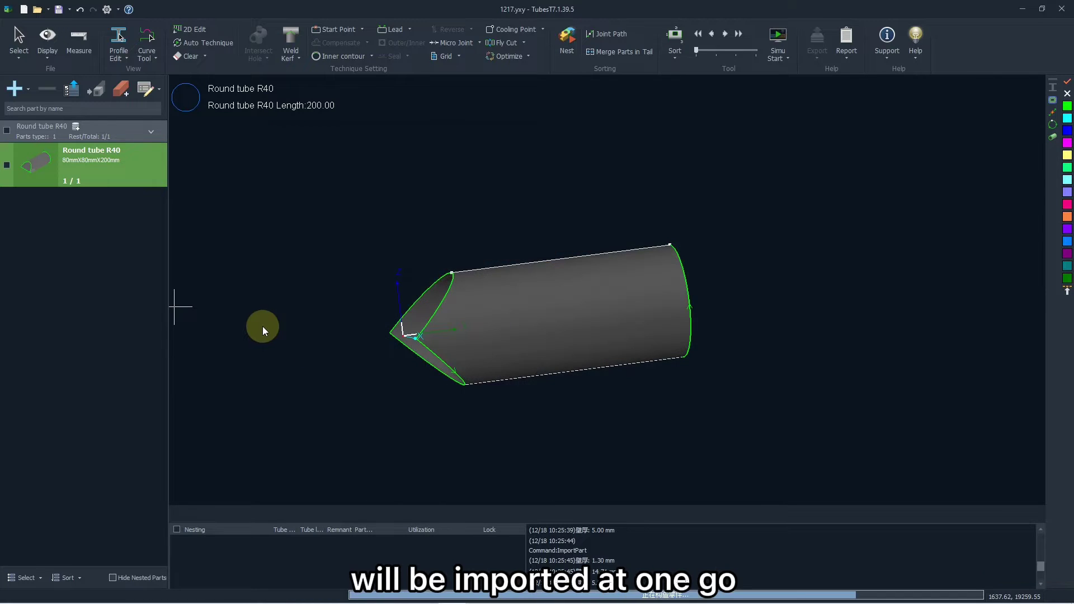
- Load the four parts, view 槽钢1-1, and pick 方管38XR2.IGS for import
click(450, 379)
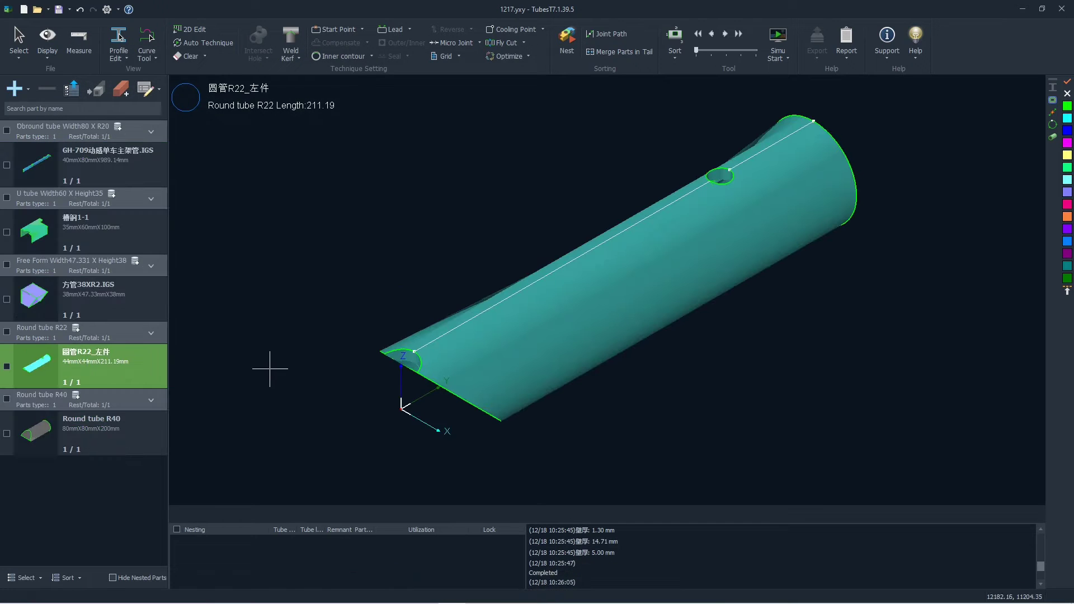
click(49, 236)
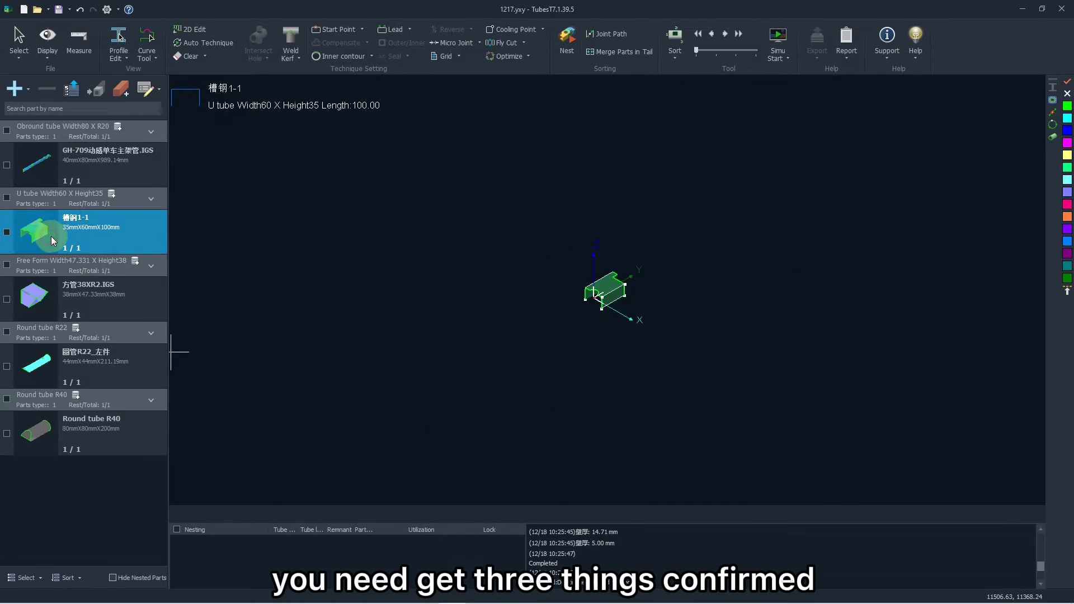
click(43, 288)
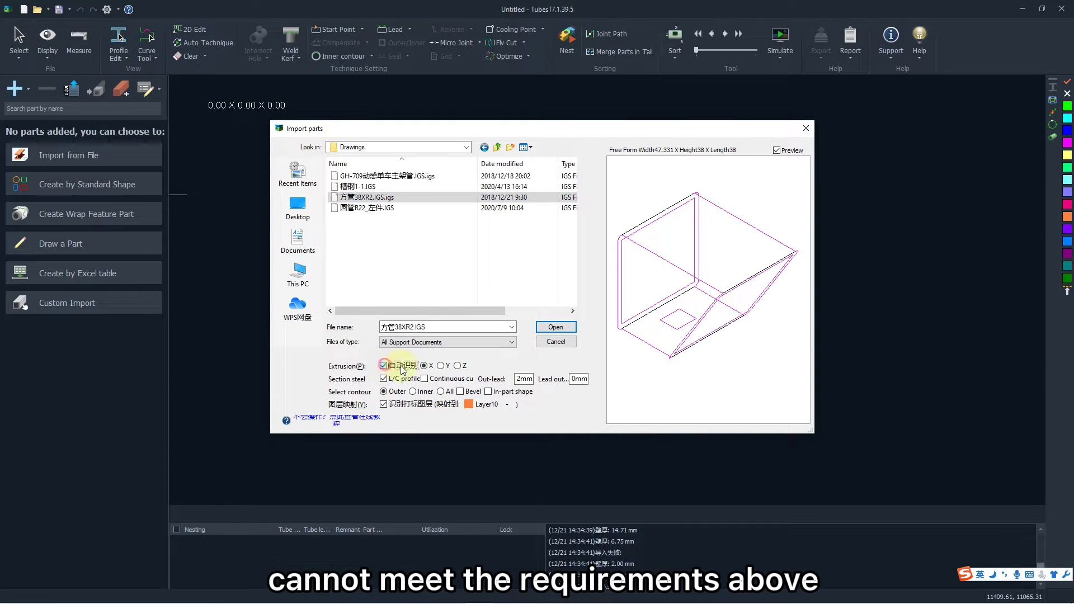
- Turn auto-recognition off, use extrusion axis X, keep L/C profile on, and import All contours
click(433, 367)
click(457, 365)
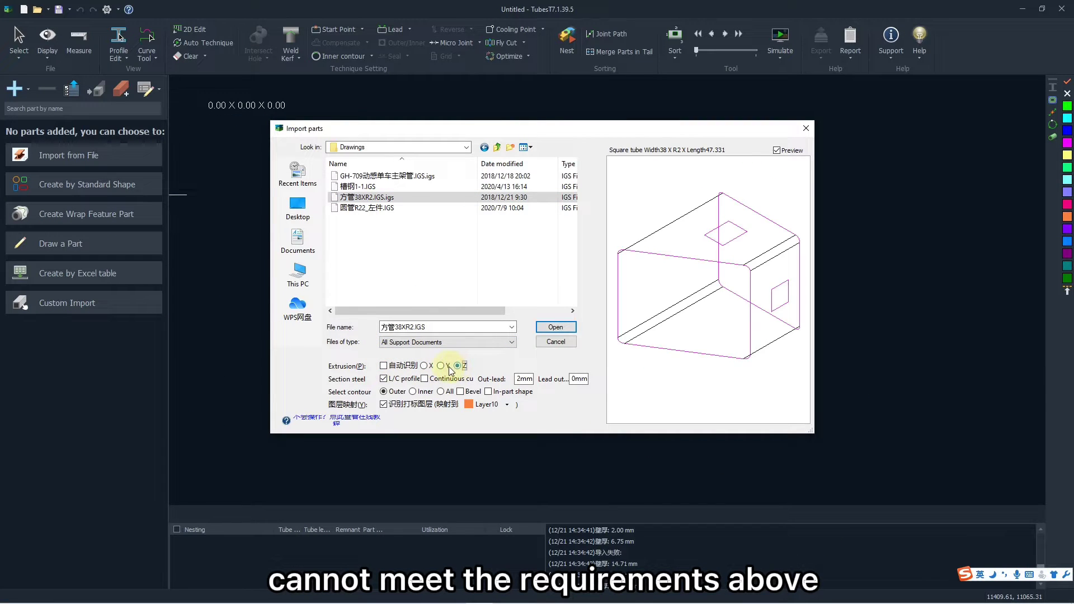
click(441, 365)
click(425, 366)
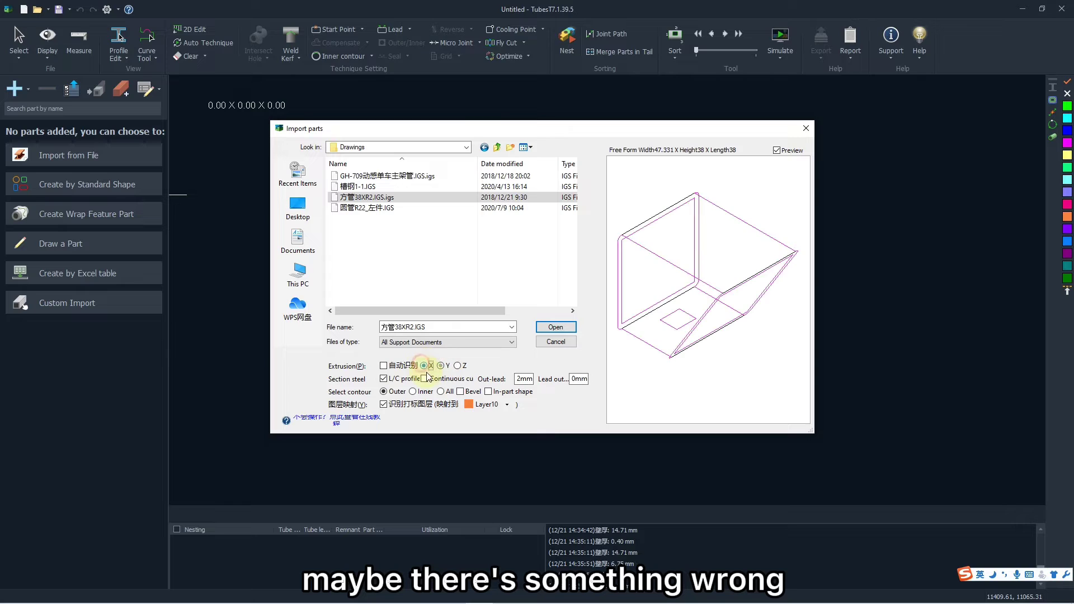
click(383, 379)
click(384, 379)
click(413, 392)
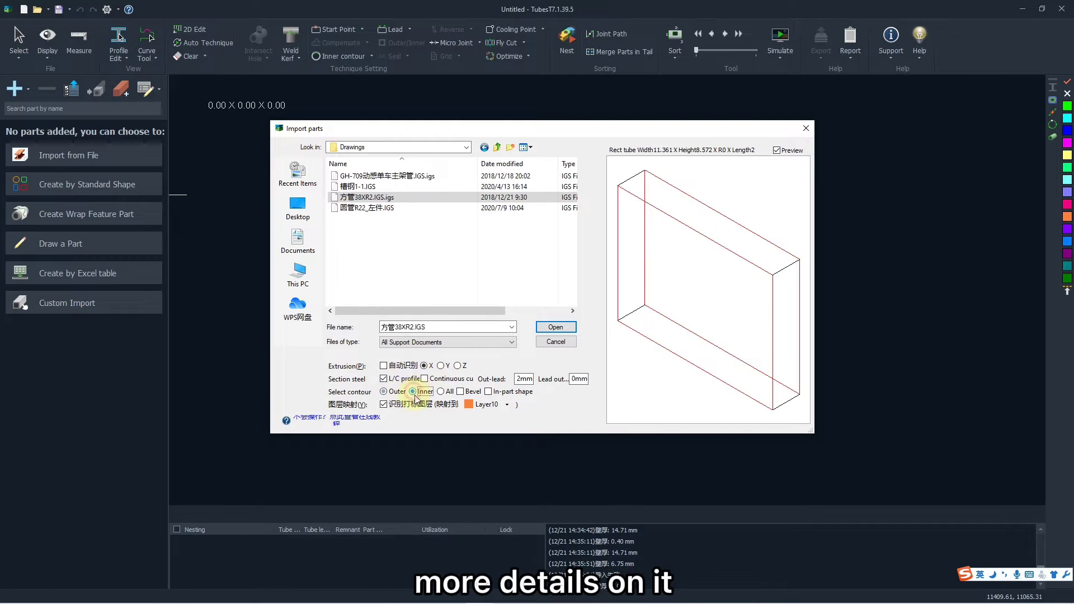
click(442, 391)
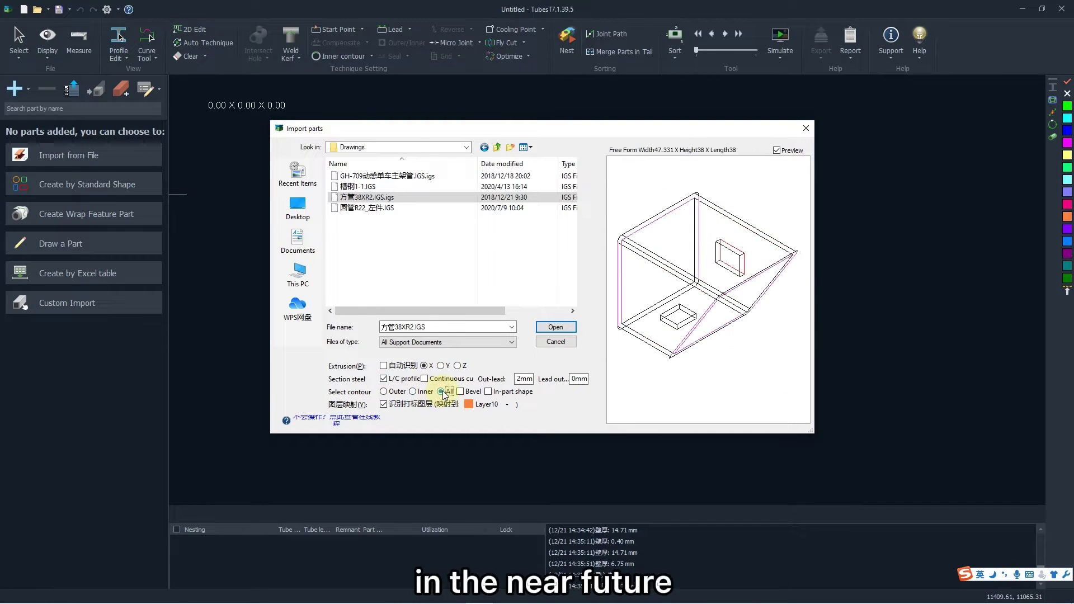
drag(642, 297, 651, 298)
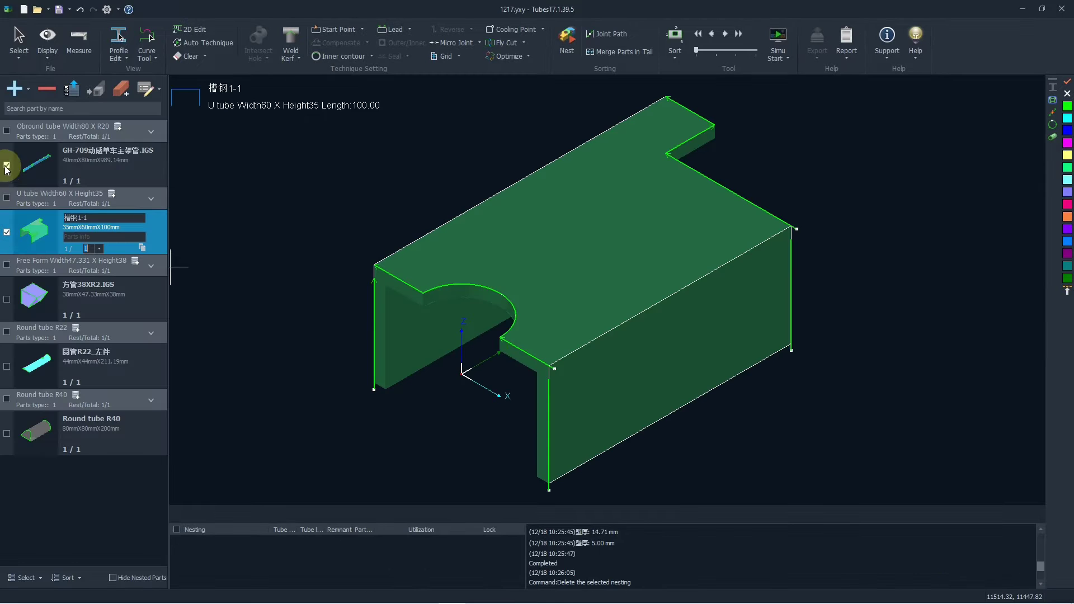
- Preview GH-709 and 槽钢1-1, then check and uncheck all parts from the Select menu
click(11, 174)
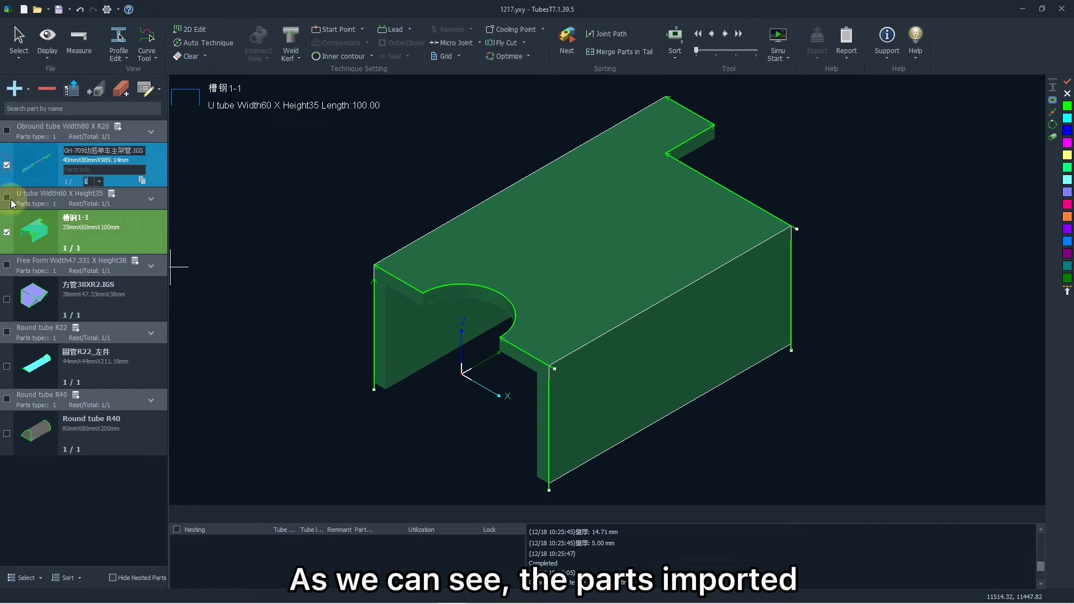
click(12, 232)
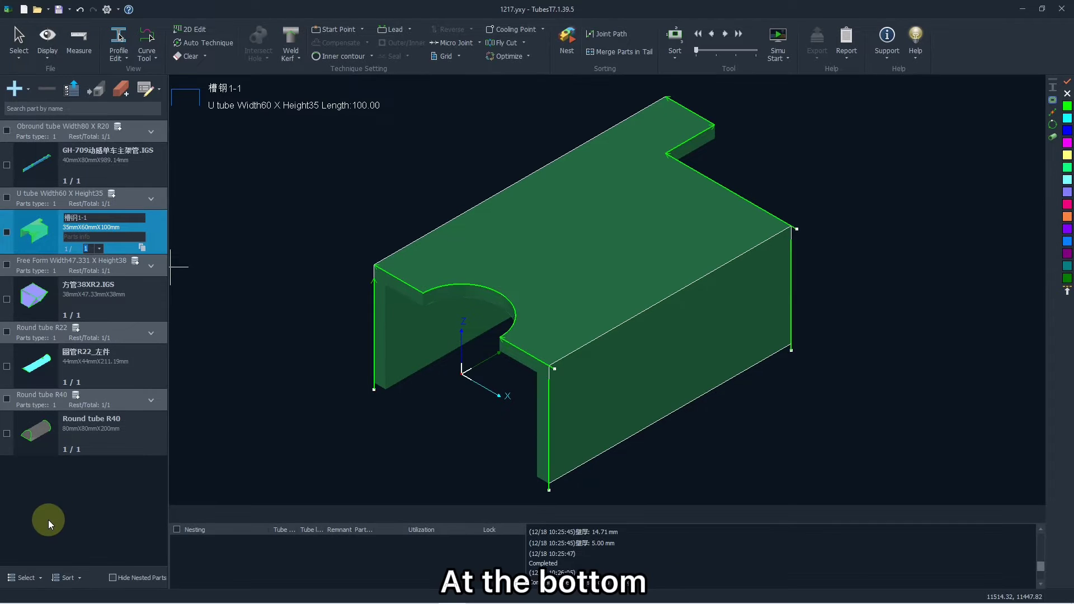
click(34, 579)
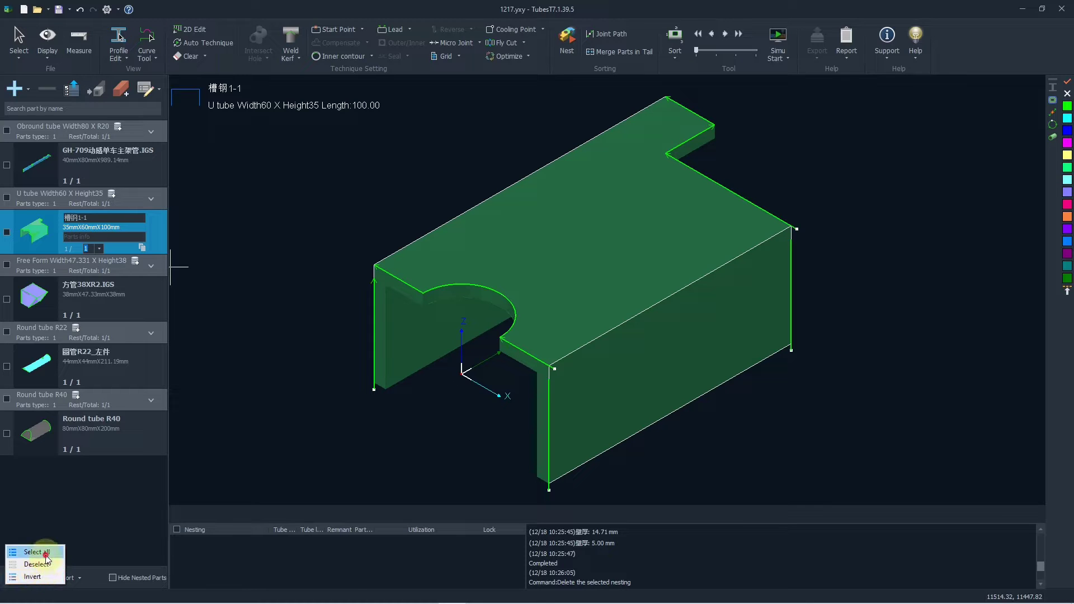
click(37, 552)
click(26, 578)
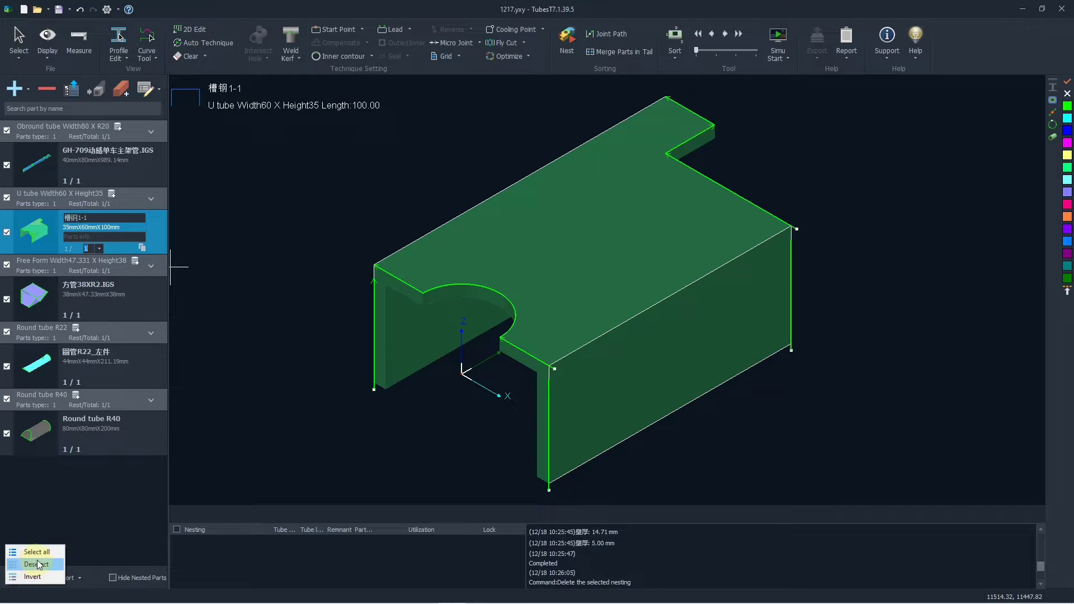
click(38, 563)
- Restore the parts list's original order and clear the row selection
click(68, 577)
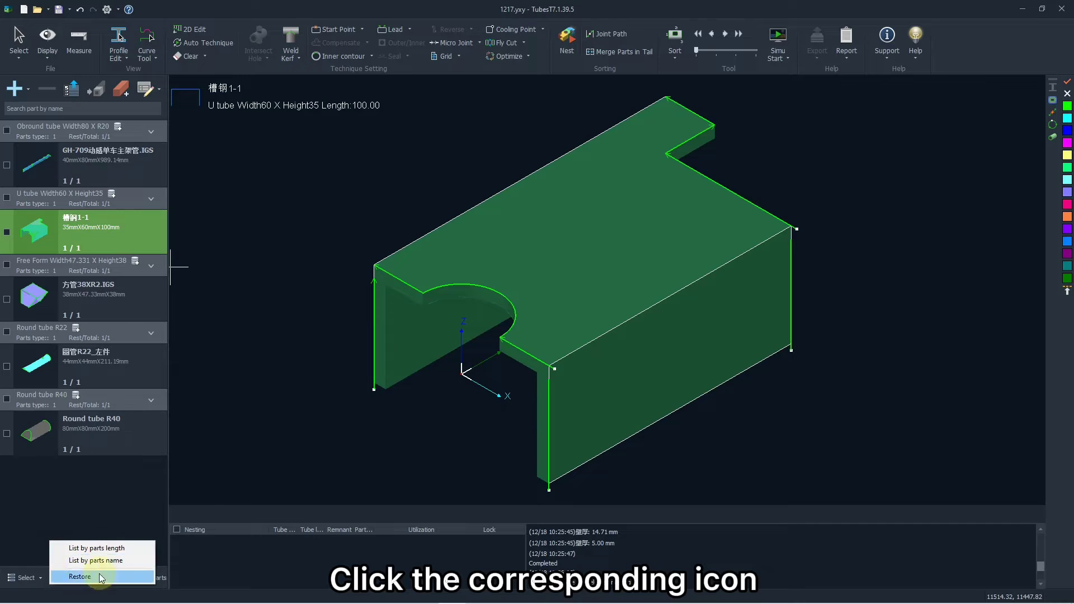
click(95, 580)
click(106, 510)
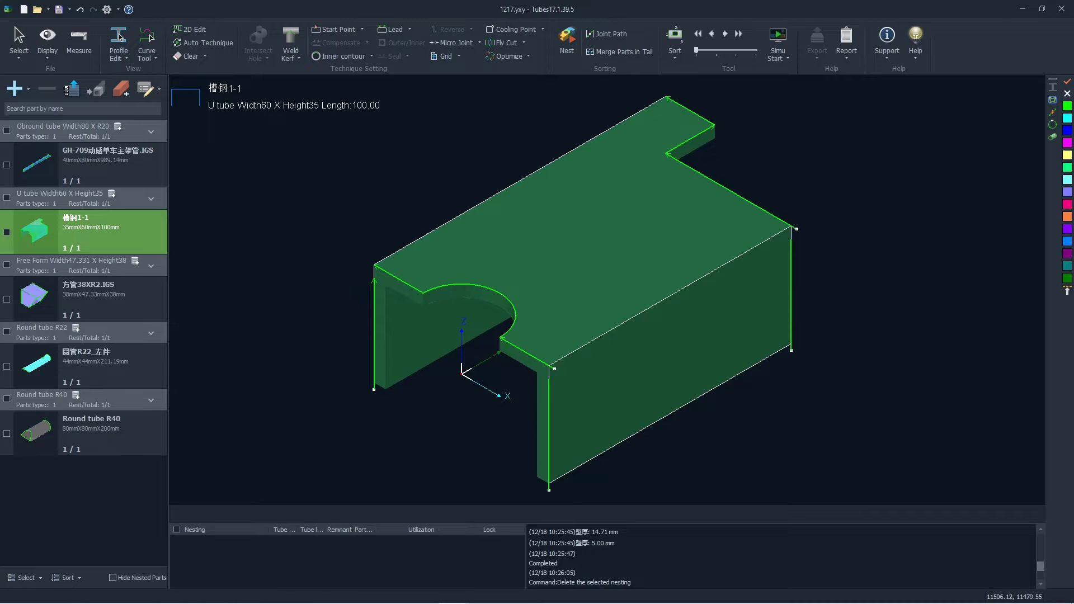
- Zoom and orbit the U tube, then fit it and return to the default view
scroll(564, 280, down, 1)
scroll(571, 274, up, 1)
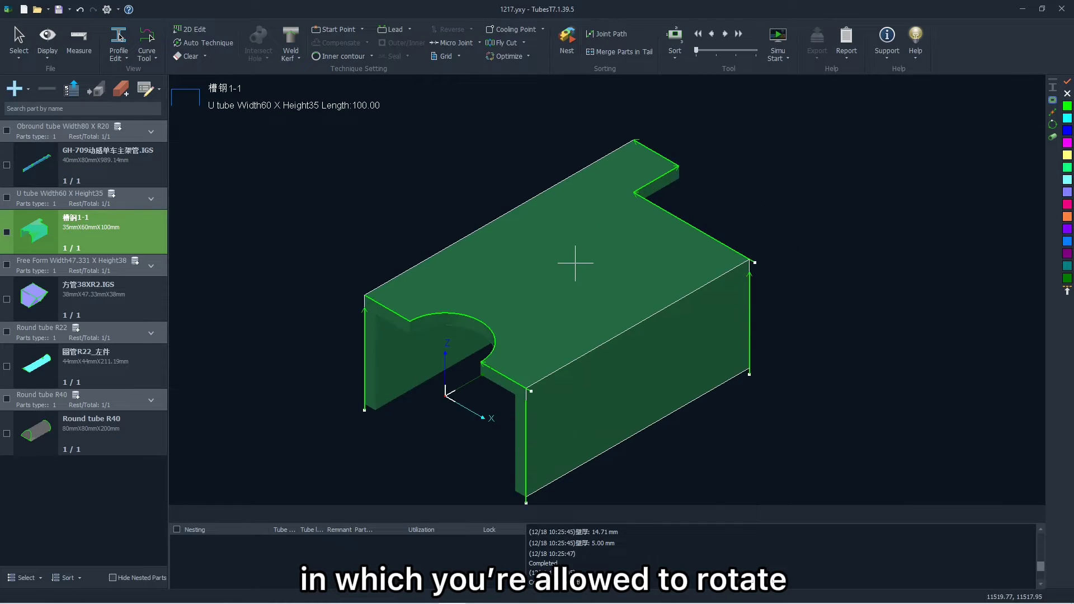
scroll(571, 270, down, 1)
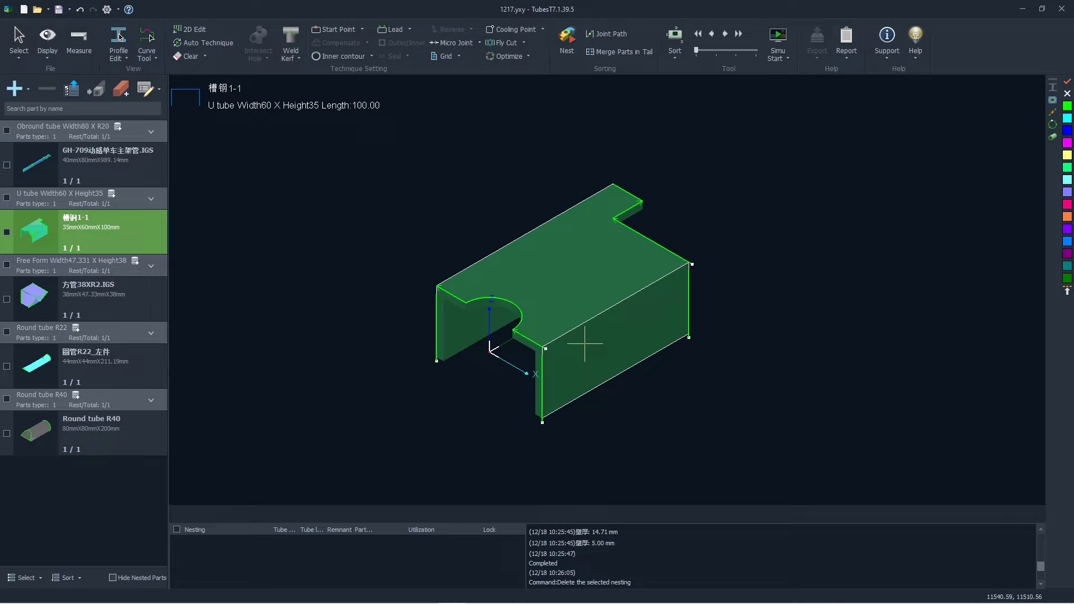
middle_drag(581, 342, 546, 355)
scroll(569, 309, up, 3)
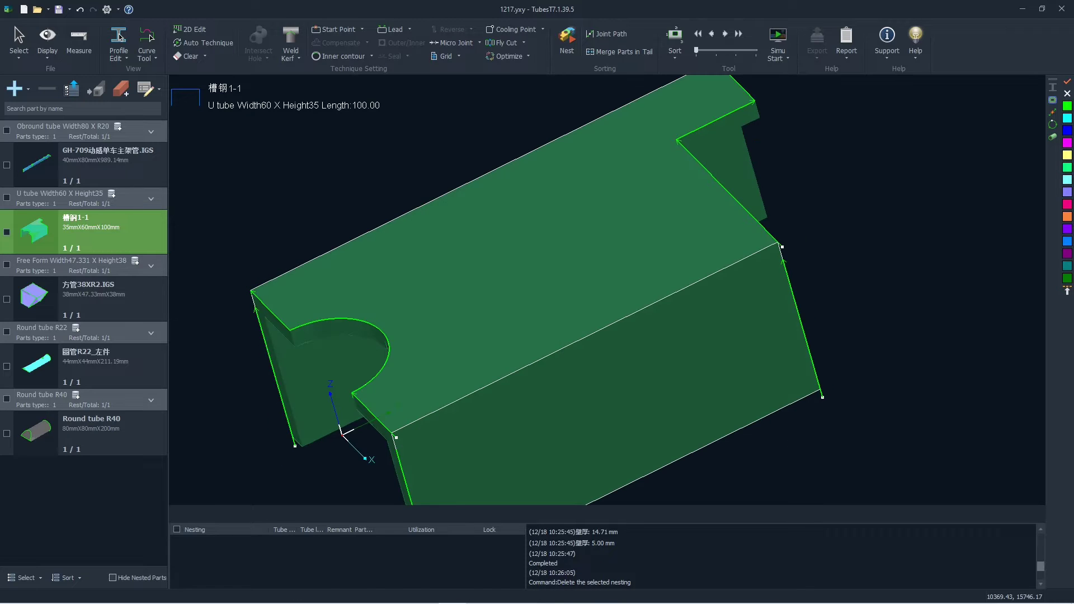
scroll(556, 294, down, 3)
scroll(529, 349, up, 3)
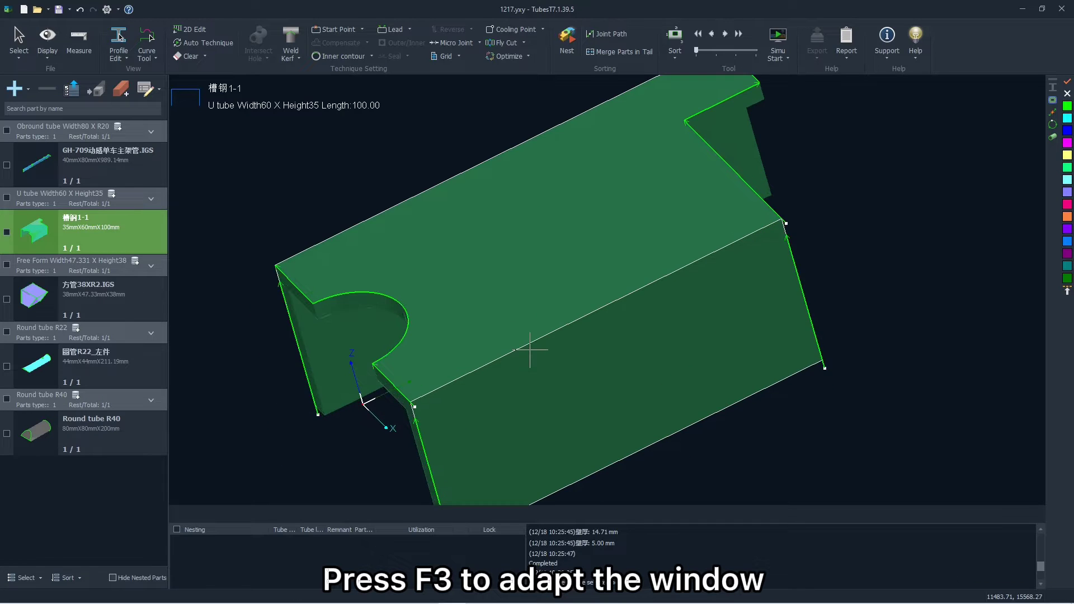
key(F3)
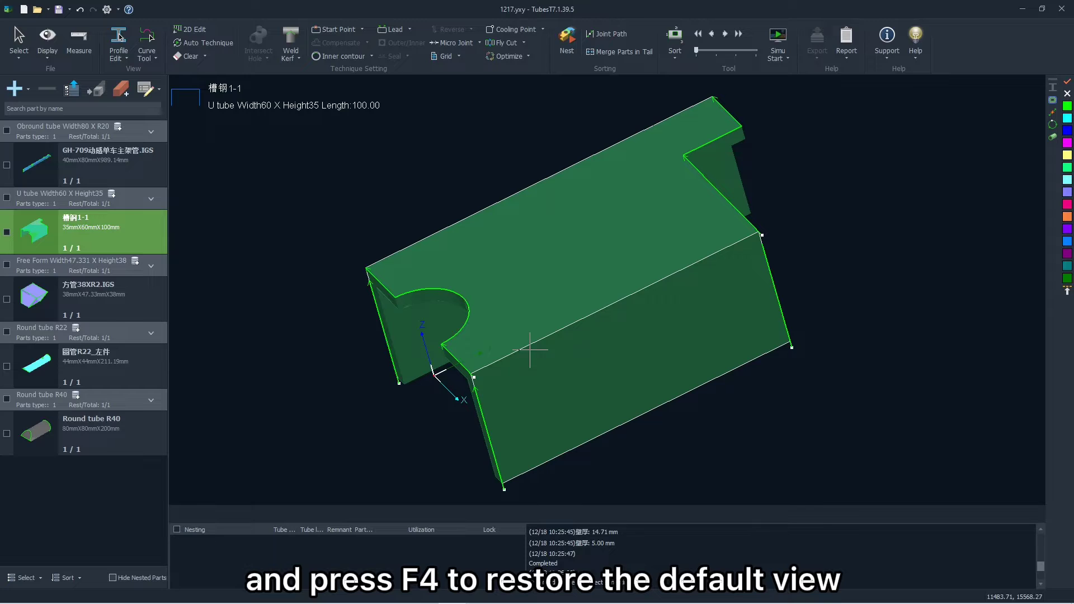
key(F4)
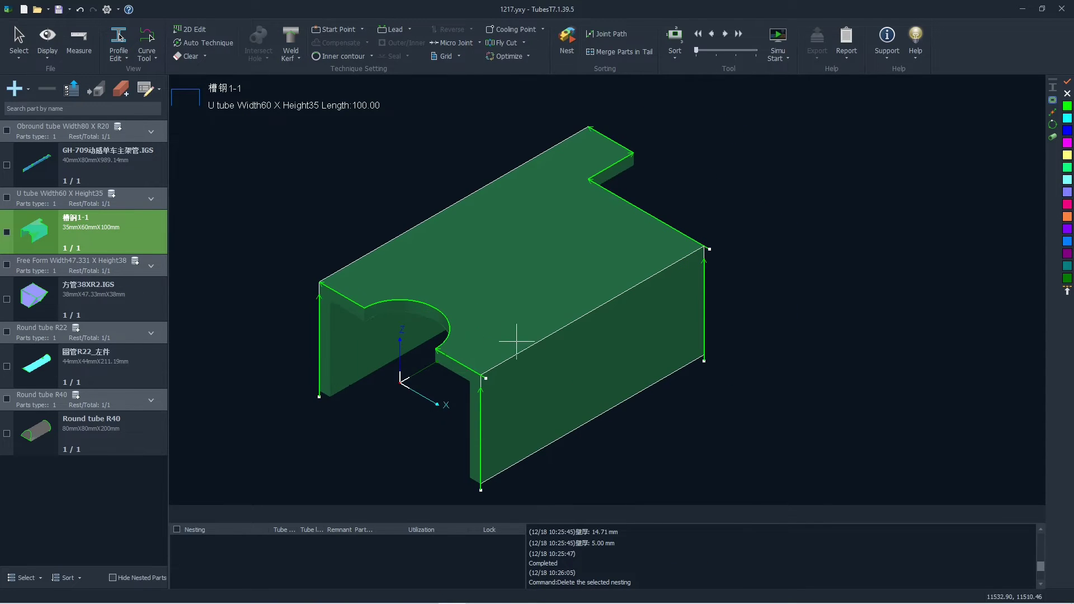
- Tilt the U tube to view it from above, then fit it and reset to isometric
middle_drag(516, 341, 384, 328)
scroll(623, 245, up, 6)
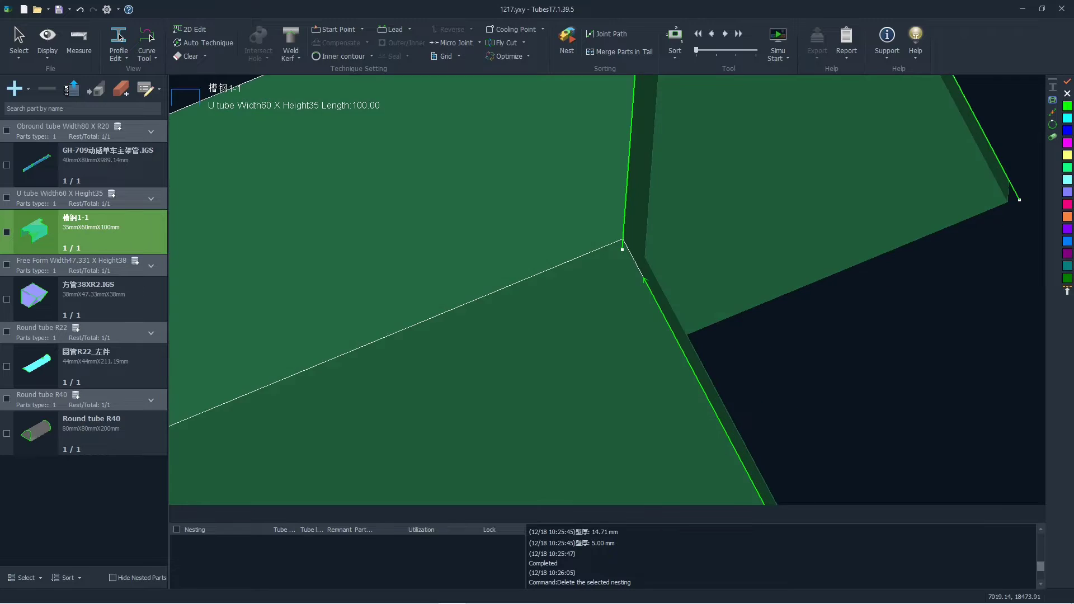
key(F3)
key(F4)
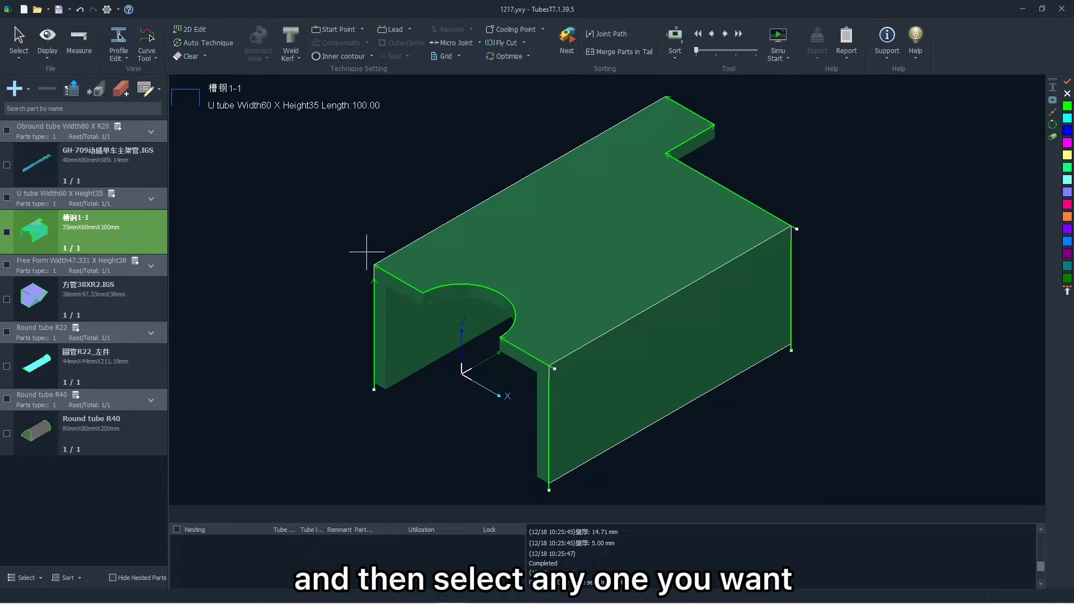
- Cycle 槽钢1-1 through preset top, front and other views, ending in isometric 3-D
right_click(369, 219)
click(378, 215)
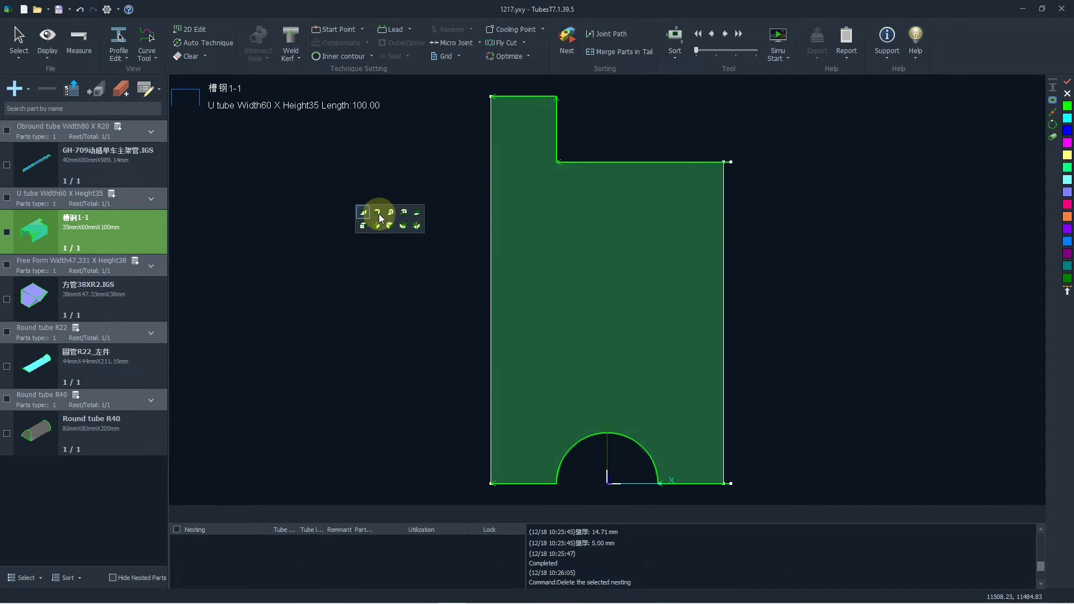
click(384, 221)
click(387, 224)
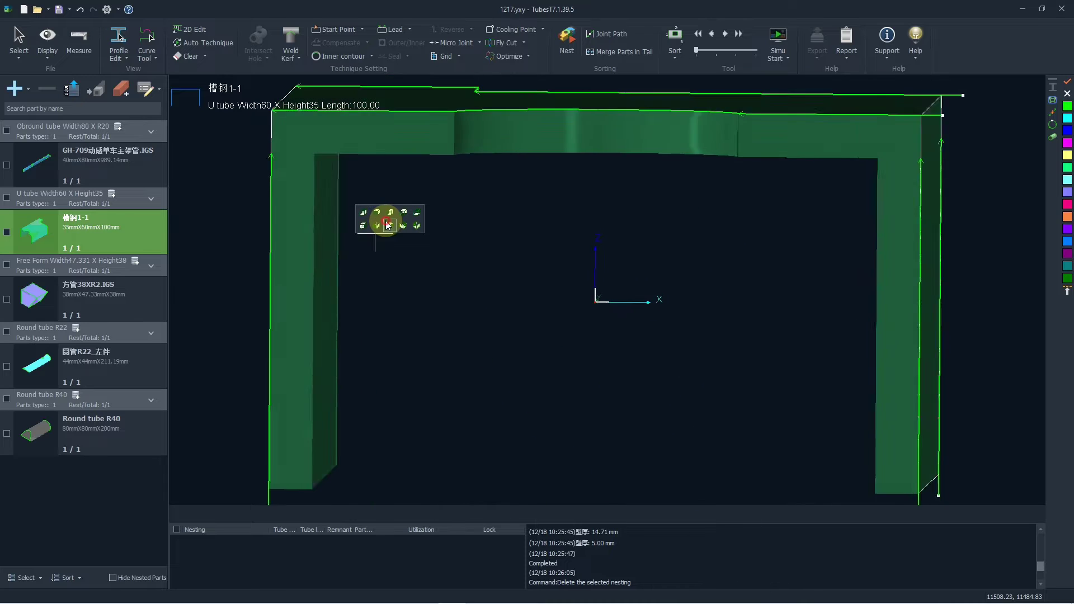
click(404, 225)
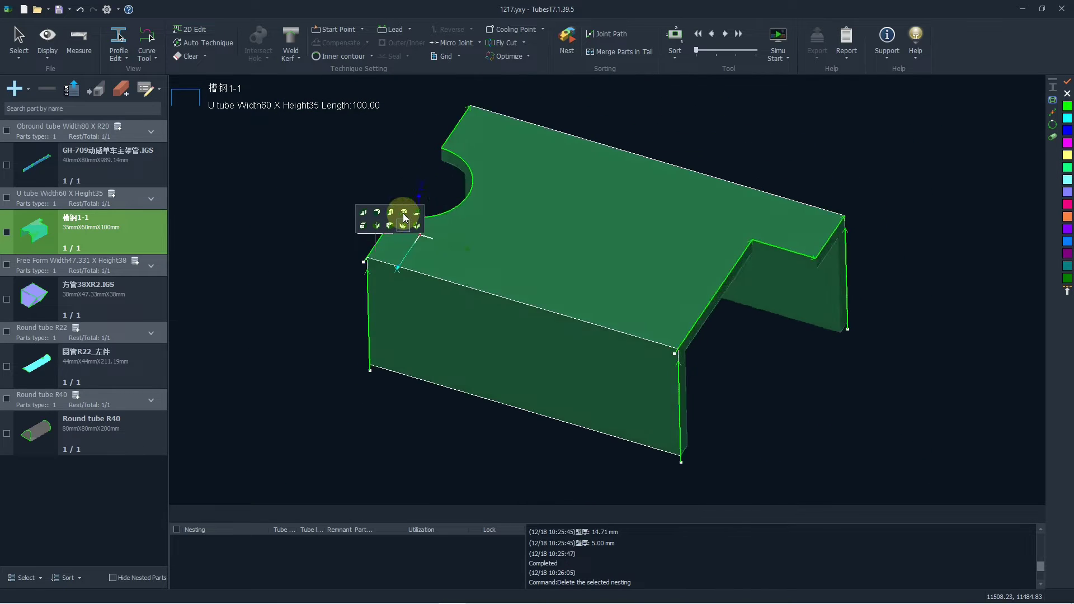
click(403, 212)
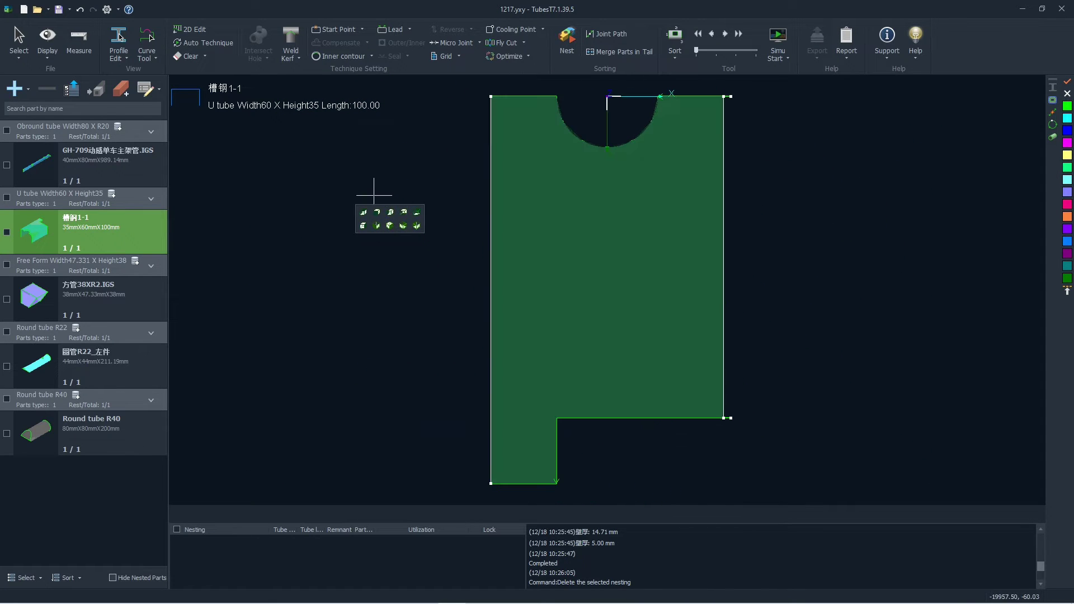
click(371, 192)
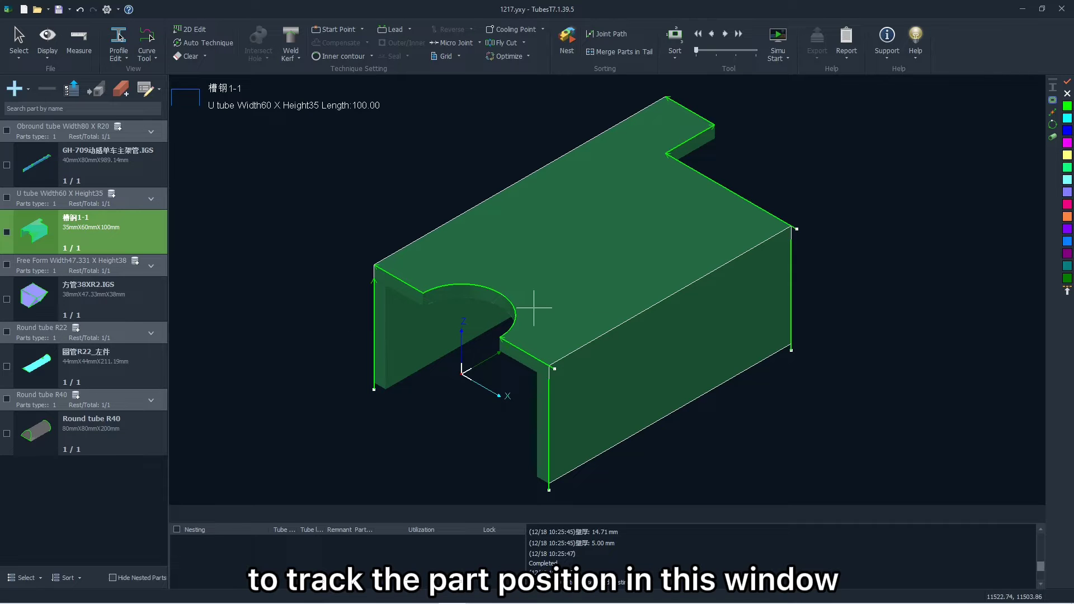
- Pan the U tube view and rotate it with wheel scrolling to inspect it
middle_drag(592, 302, 615, 293)
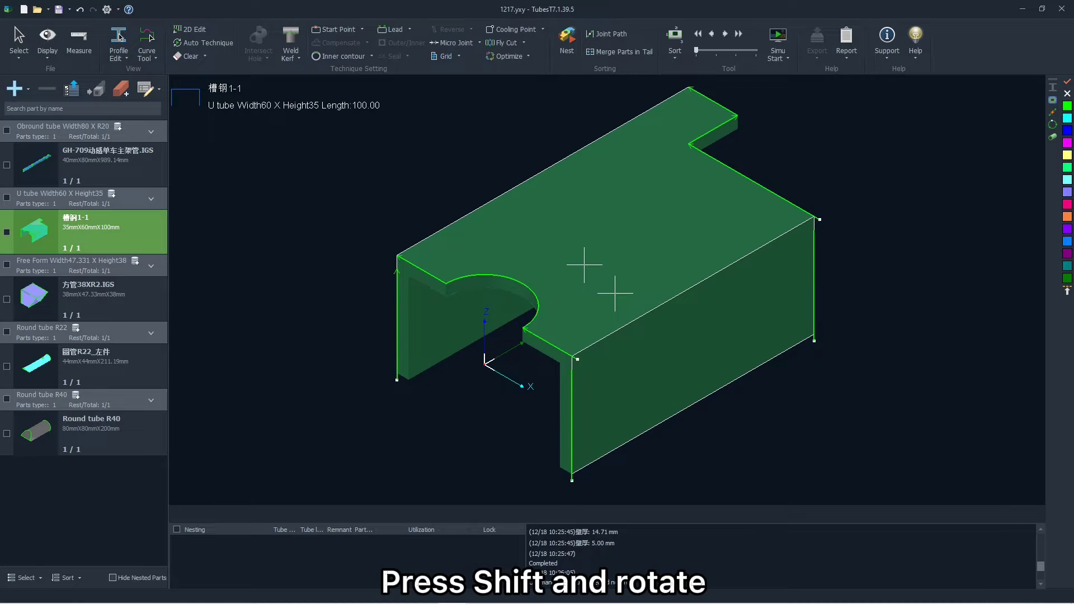
shift+scroll(615, 292, down, 5)
shift+scroll(585, 261, up, 4)
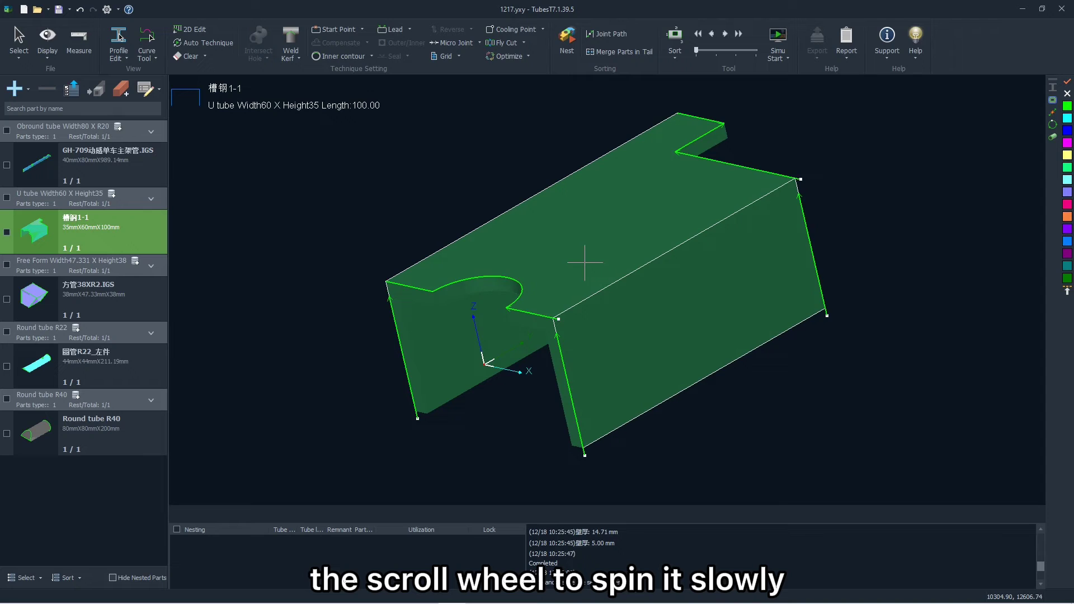
shift+scroll(585, 262, down, 3)
shift+scroll(584, 262, up, 3)
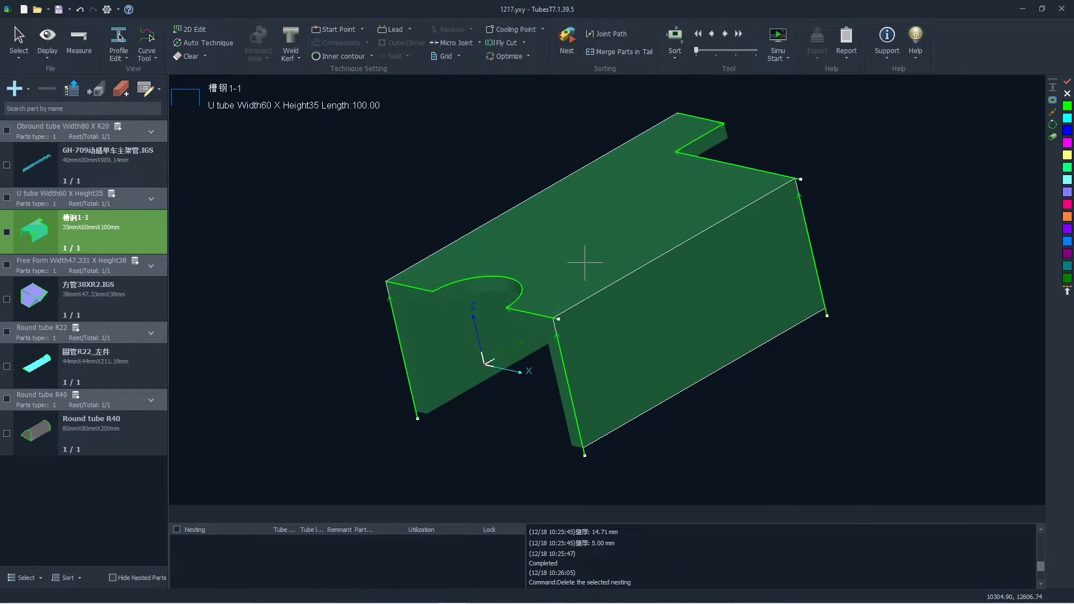
shift+middle_drag(598, 267, 582, 245)
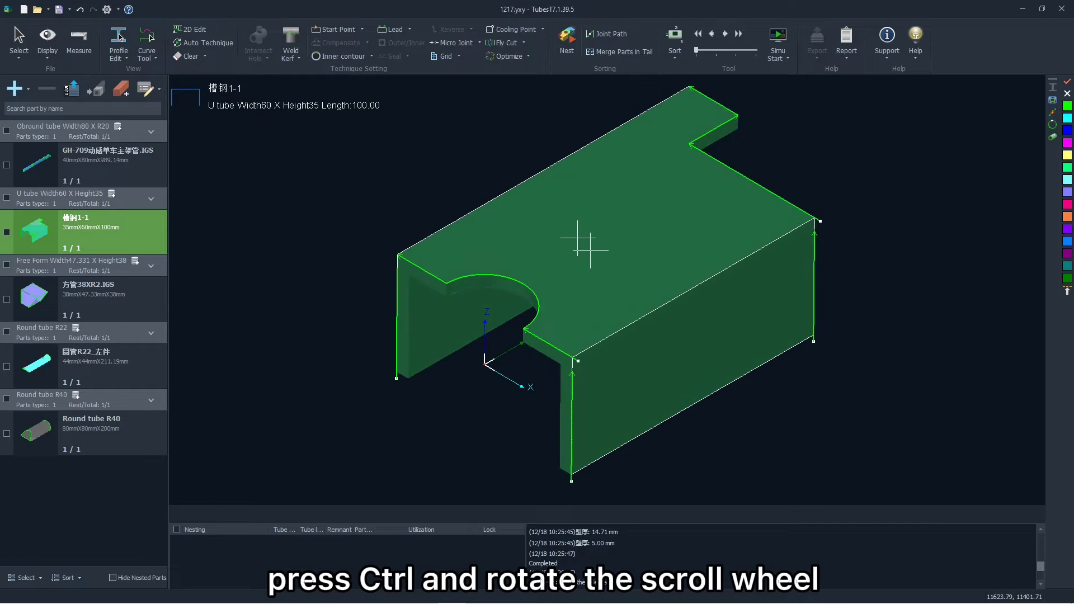
ctrl+scroll(590, 250, down, 10)
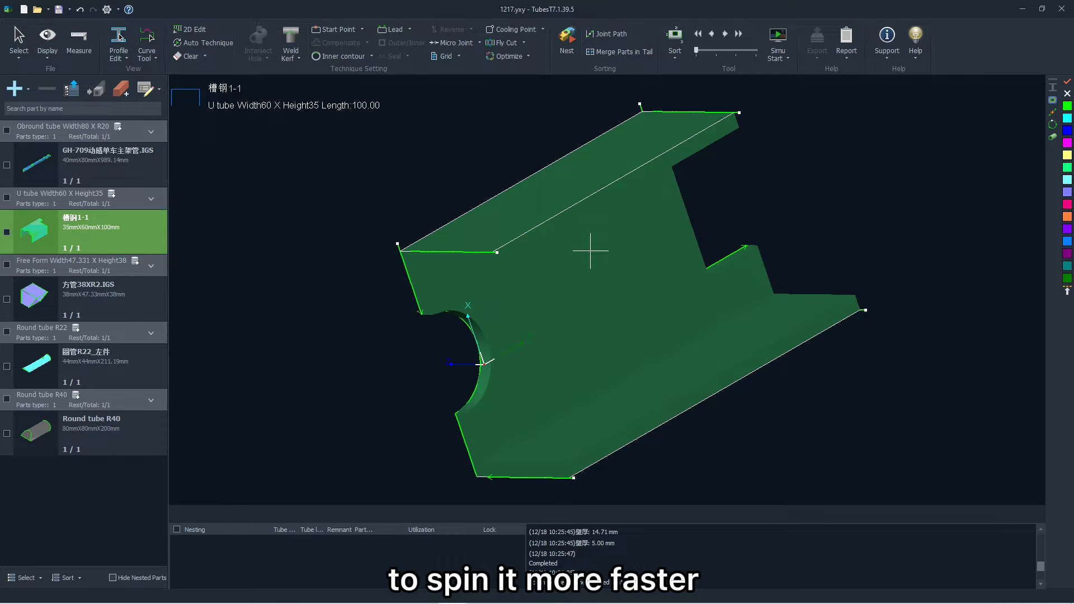
ctrl+scroll(590, 250, down, 10)
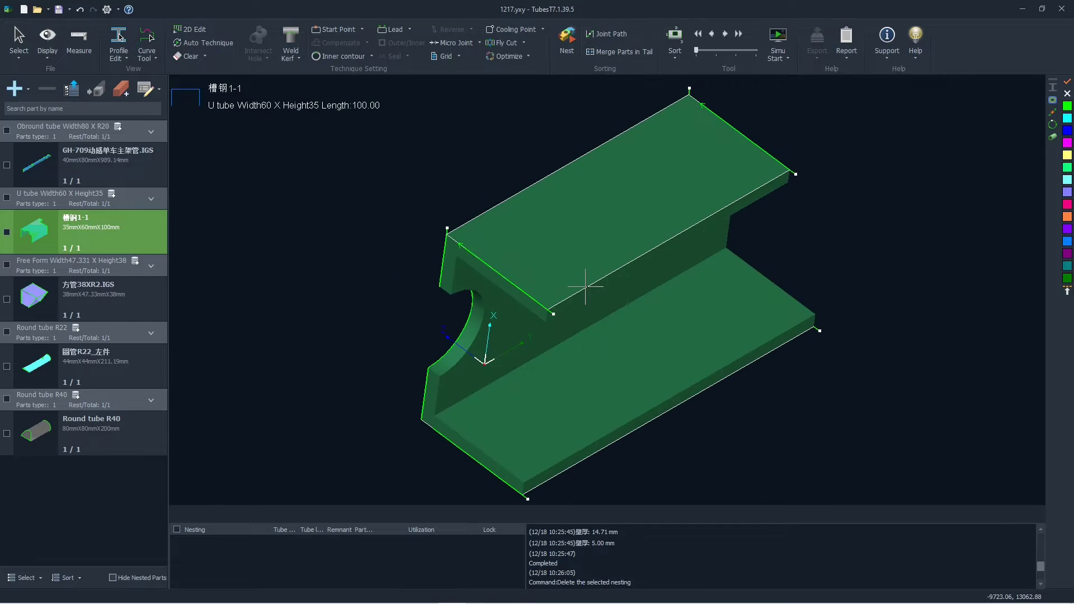
ctrl+scroll(585, 286, down, 5)
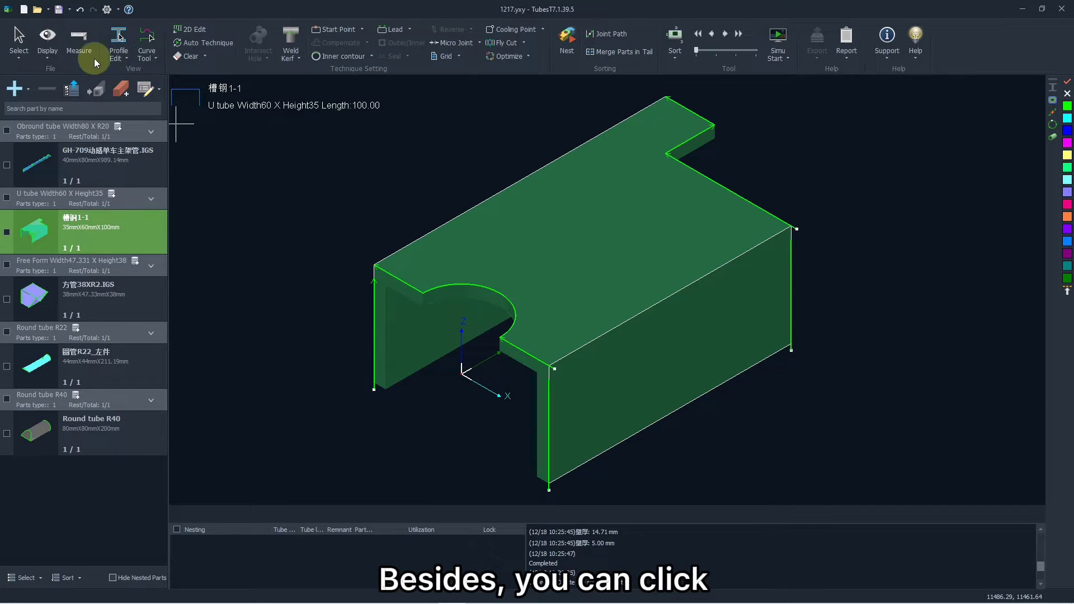
click(49, 63)
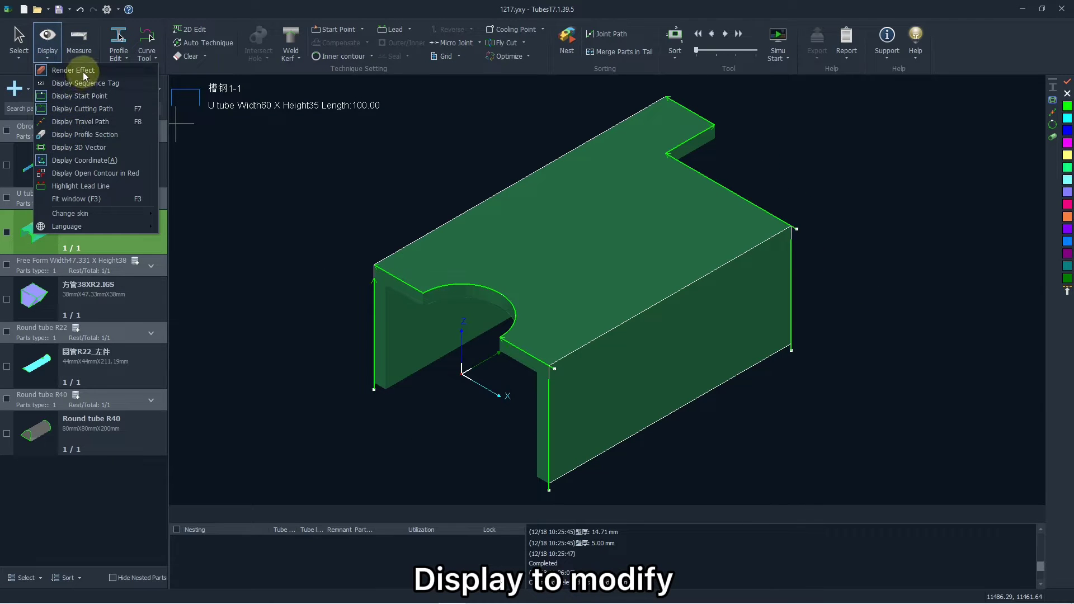
click(70, 70)
click(48, 42)
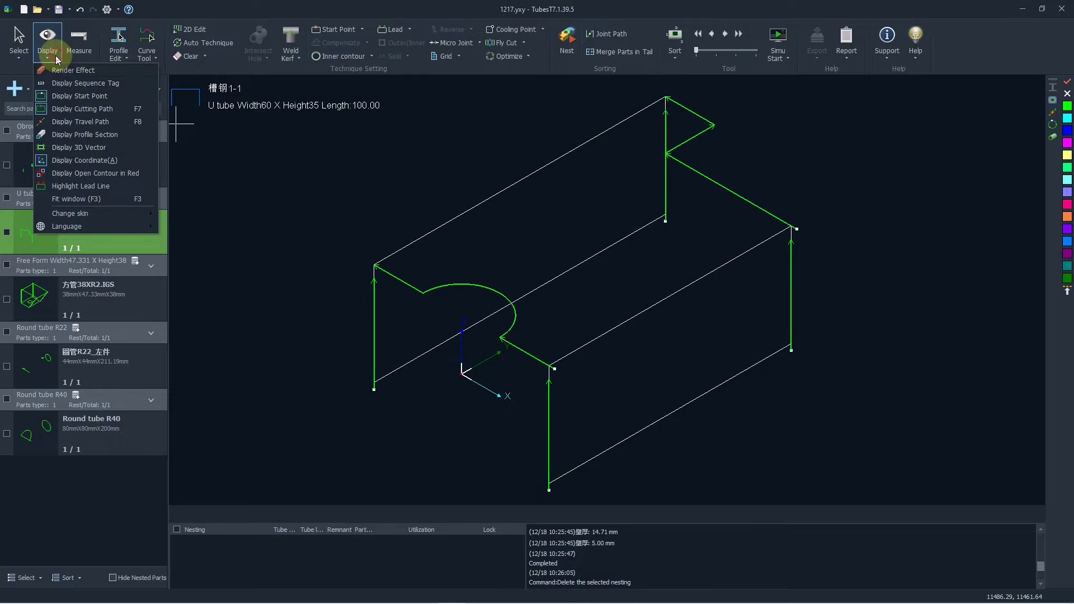
click(64, 70)
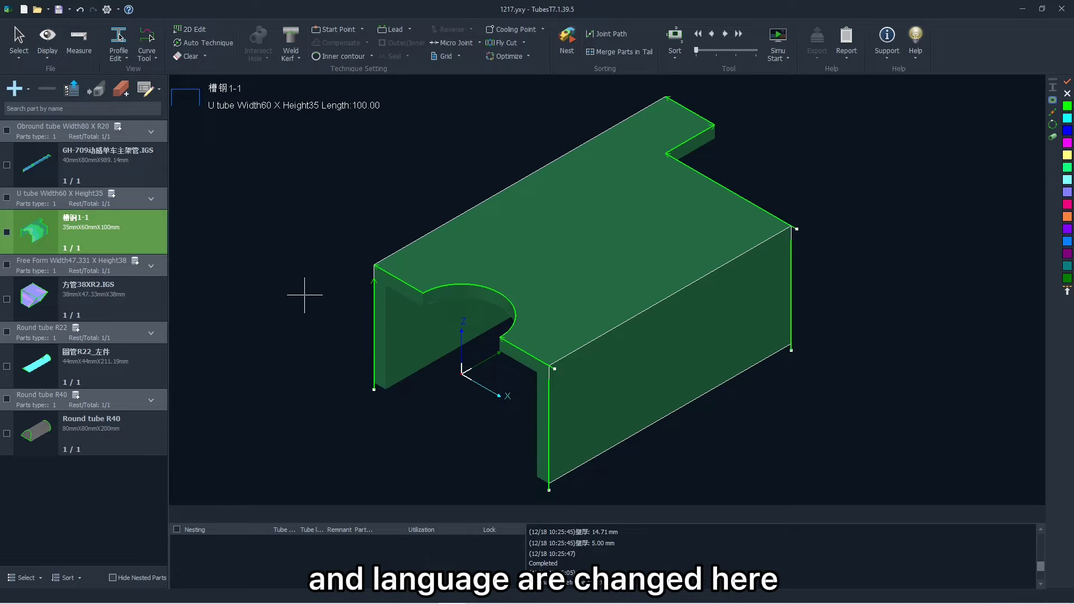
click(56, 49)
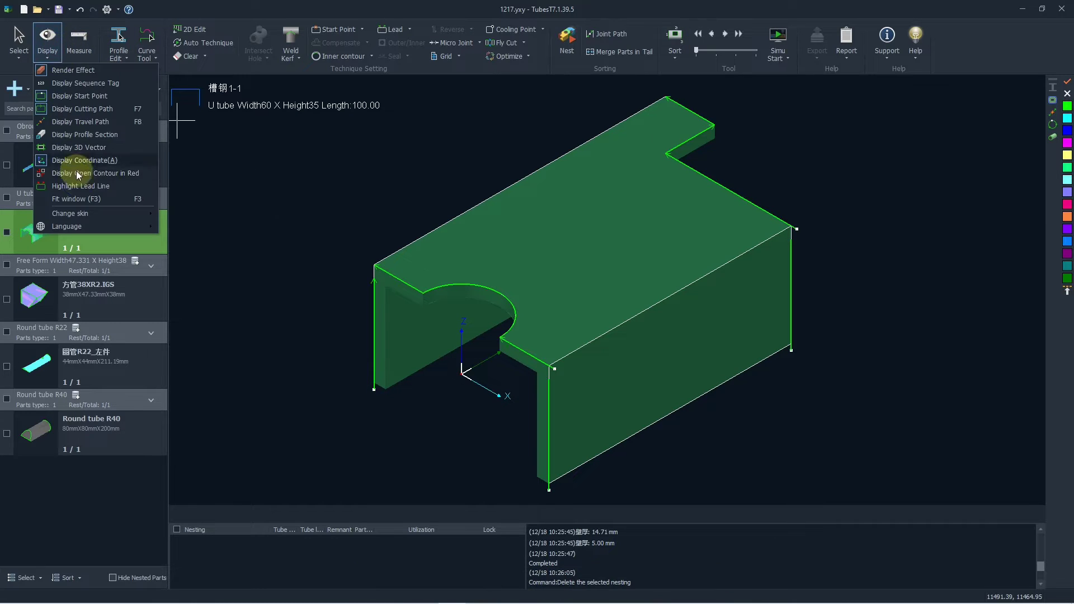
mouse_move(82, 212)
click(180, 226)
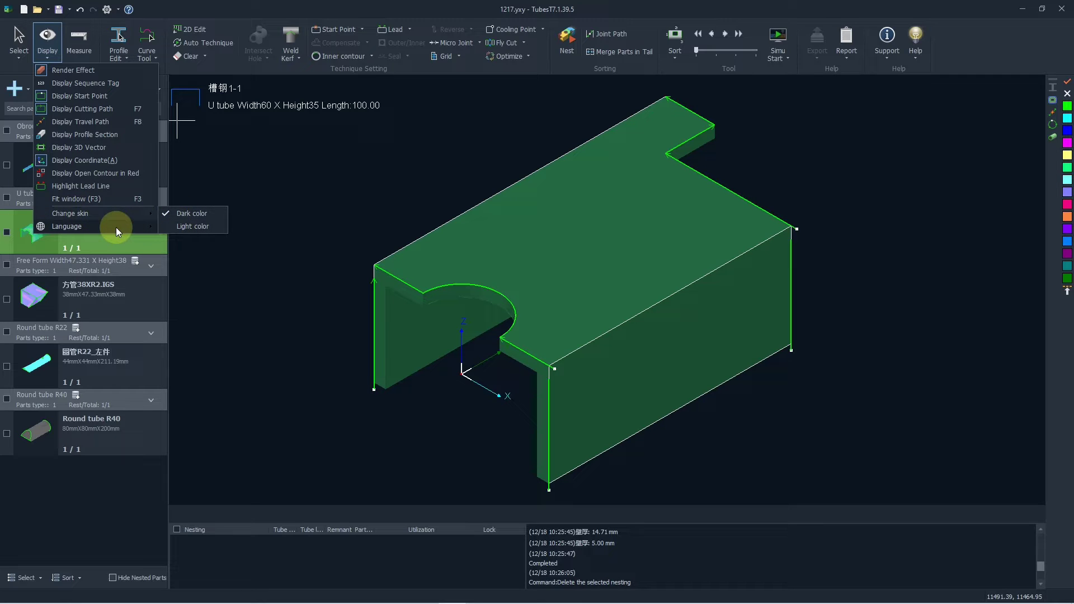
click(335, 170)
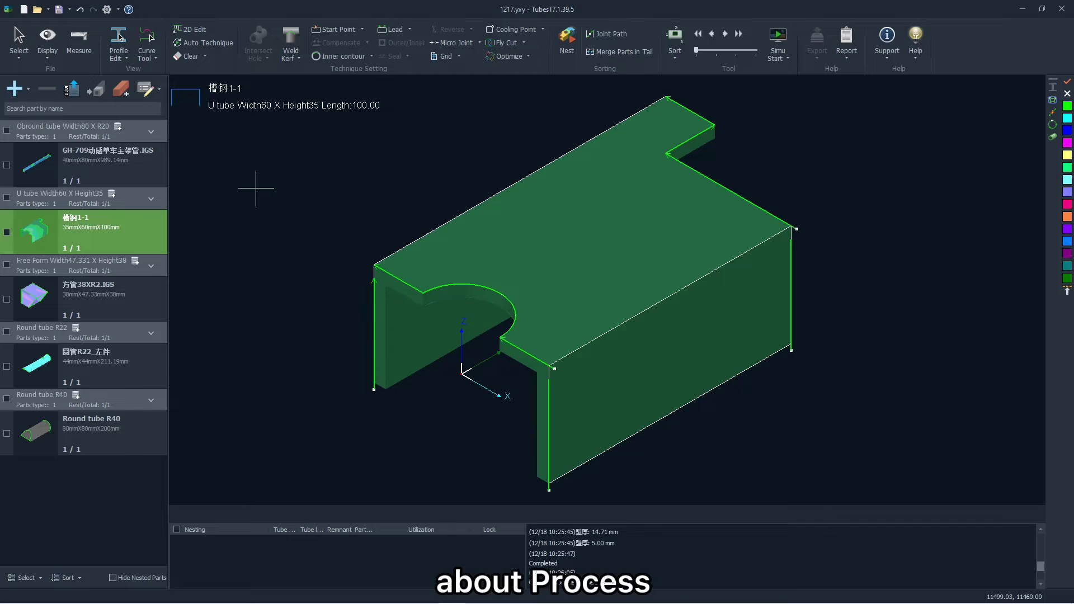
- Select Round tube R40's cut contours and add 3 mm, 90° straight line lead-ins
click(45, 425)
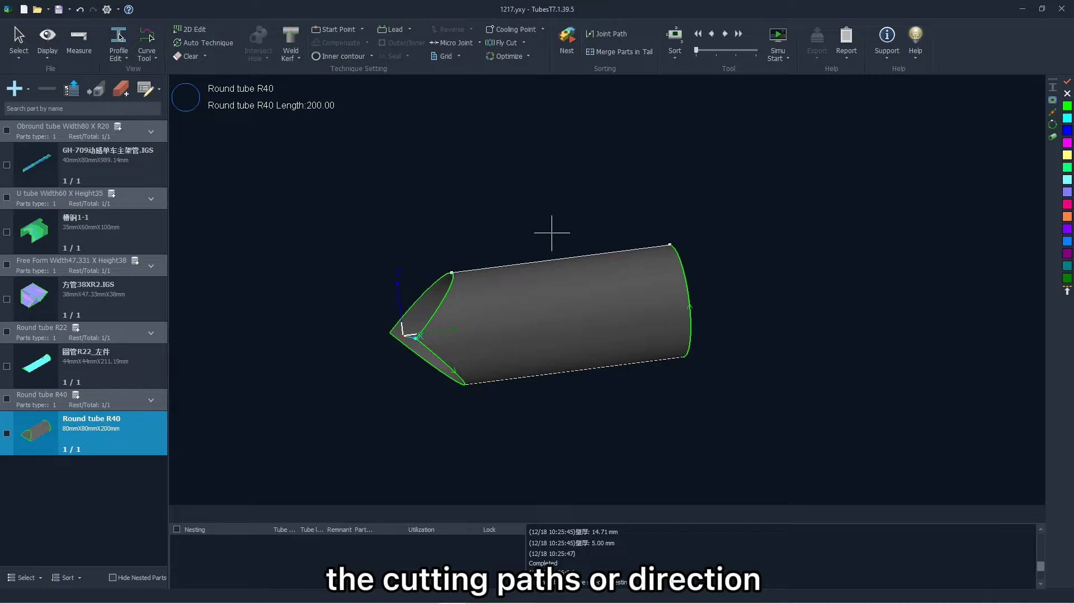
drag(552, 233, 567, 280)
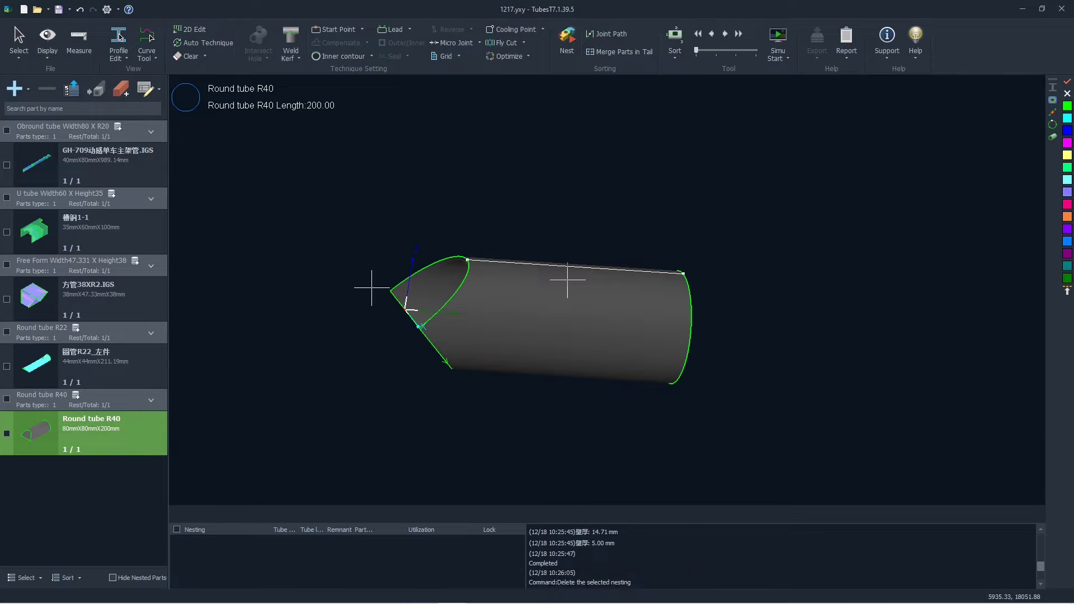
click(478, 293)
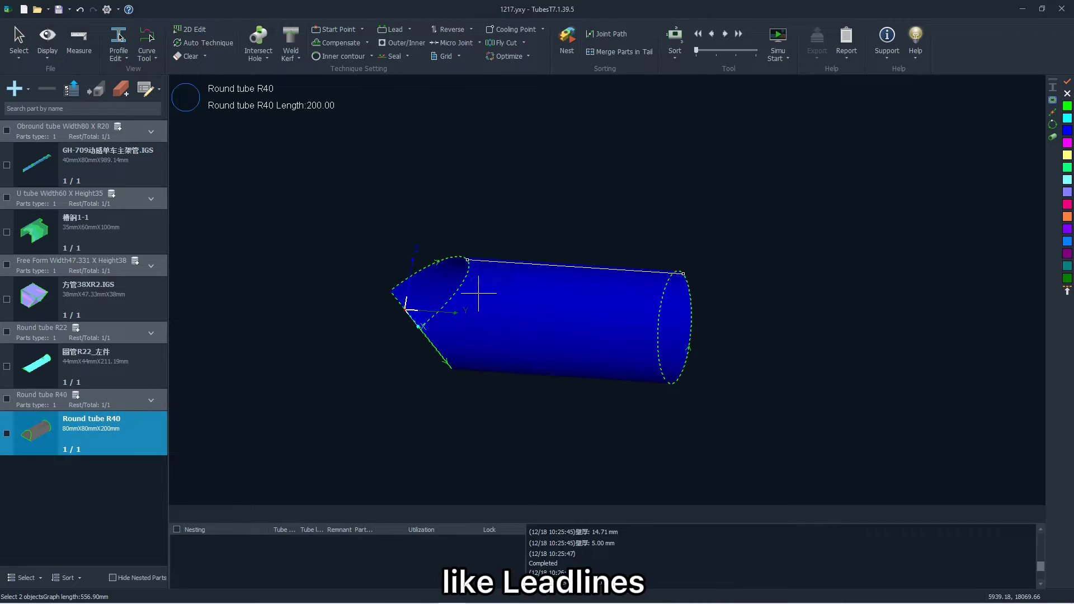
click(392, 29)
drag(514, 138, 502, 137)
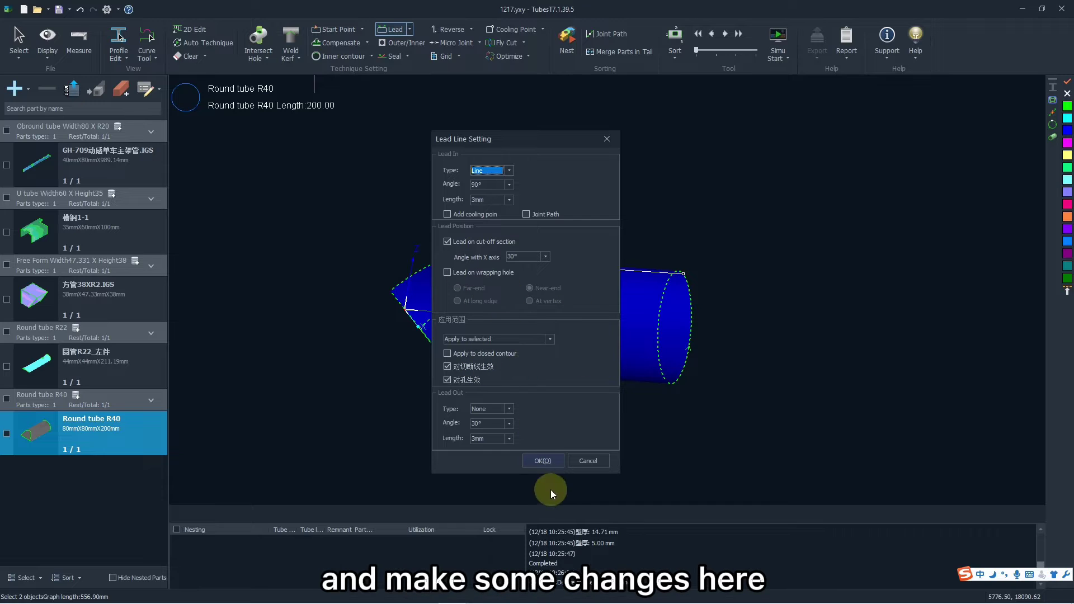
click(543, 460)
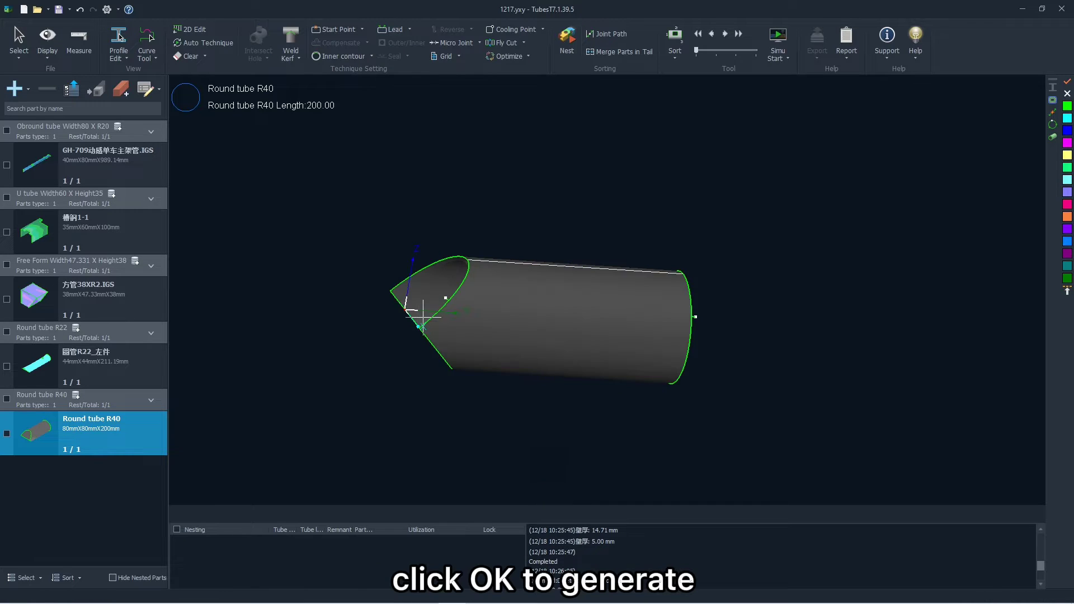
scroll(412, 304, up, 6)
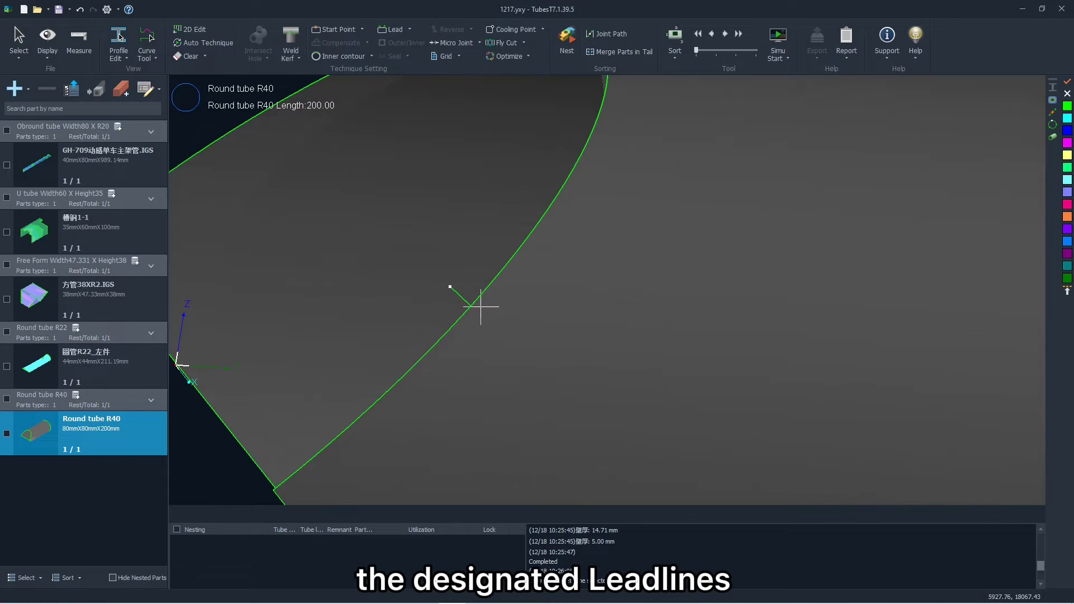
scroll(402, 292, down, 5)
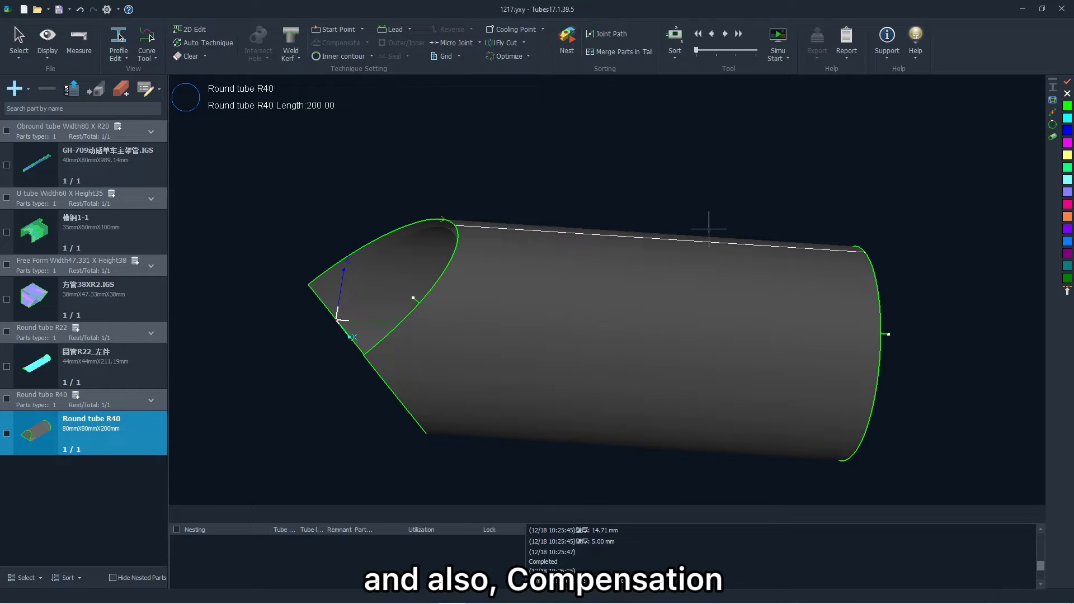
- Select all Round tube R40 contours and apply Offset all sections, shortening it to 184.80 mm
drag(736, 290, 676, 265)
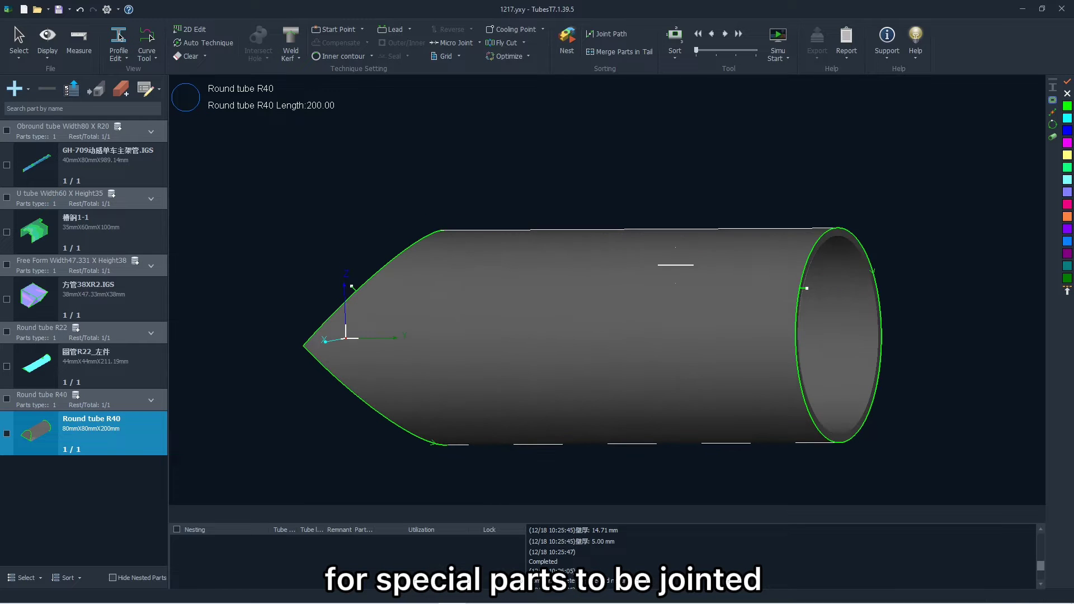
drag(633, 333, 692, 314)
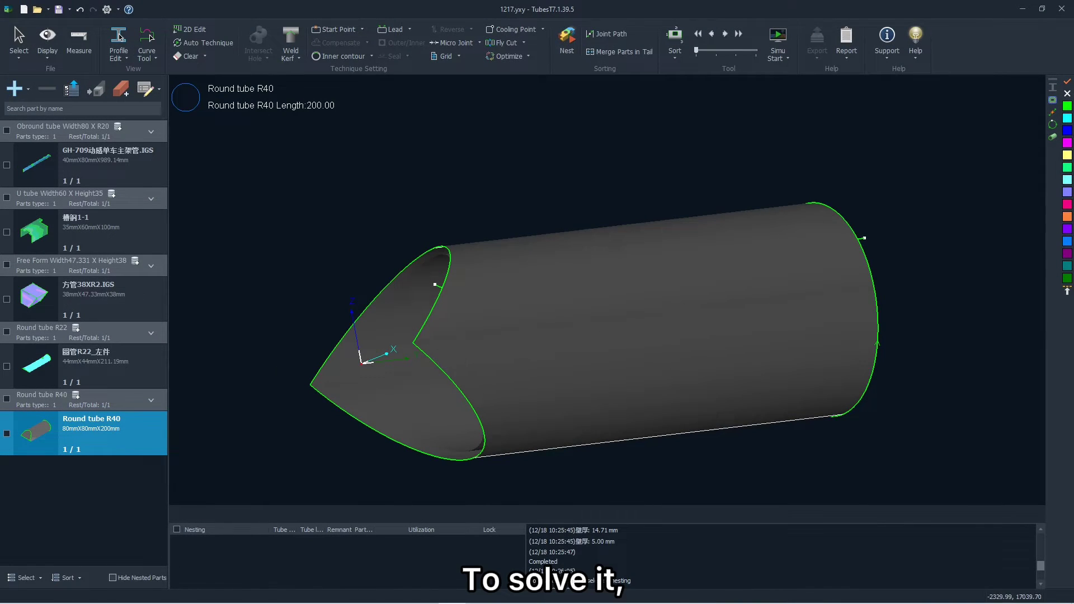
key(ctrl+a)
click(289, 44)
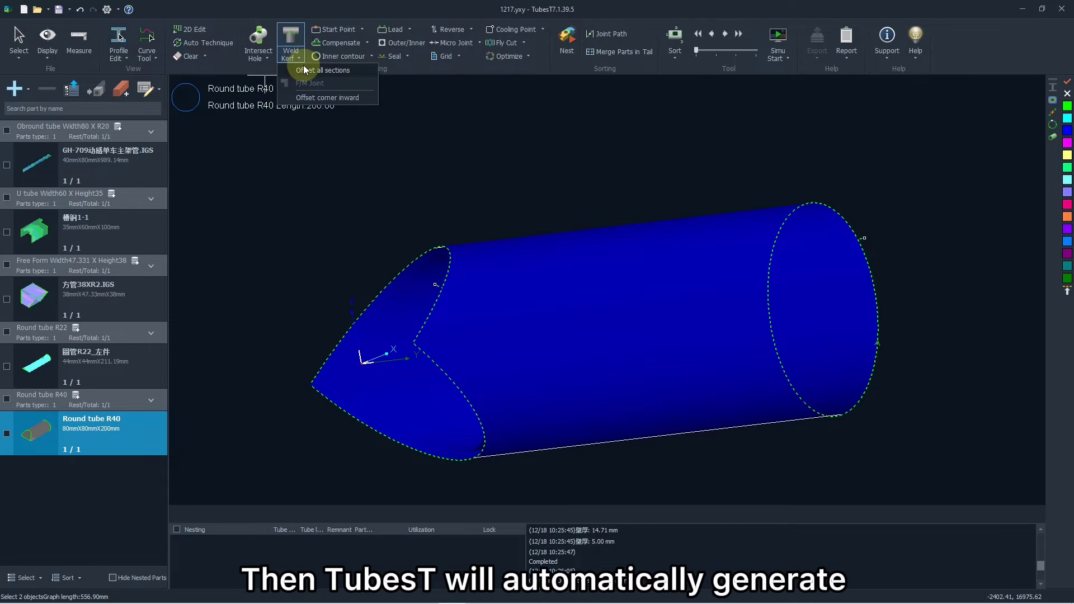
click(304, 69)
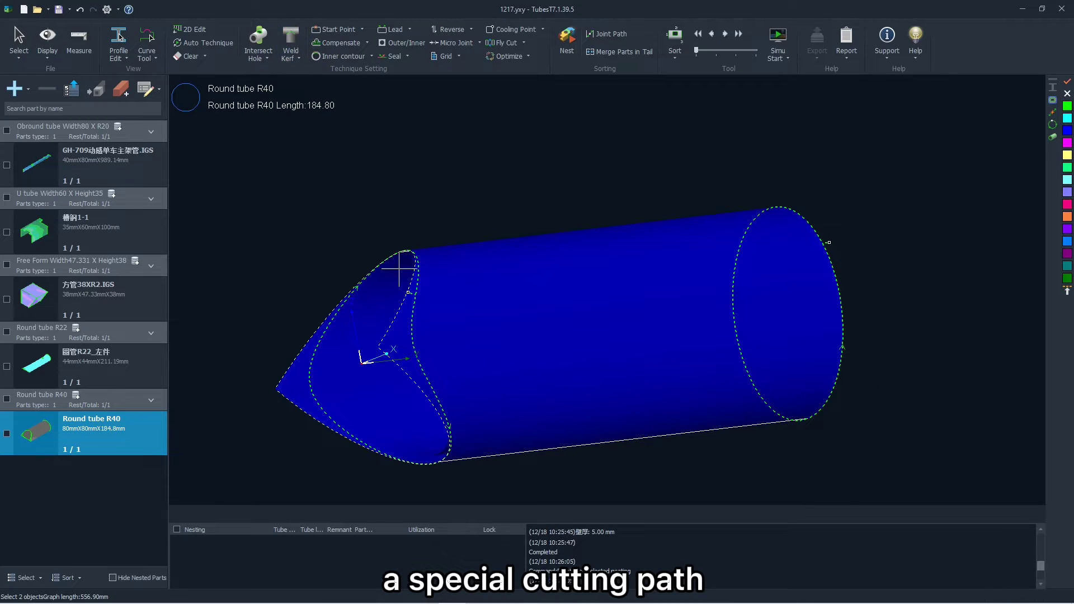
mouse_move(558, 283)
mouse_down()
mouse_move(533, 306)
mouse_move(546, 297)
mouse_move(511, 297)
mouse_move(549, 294)
mouse_up()
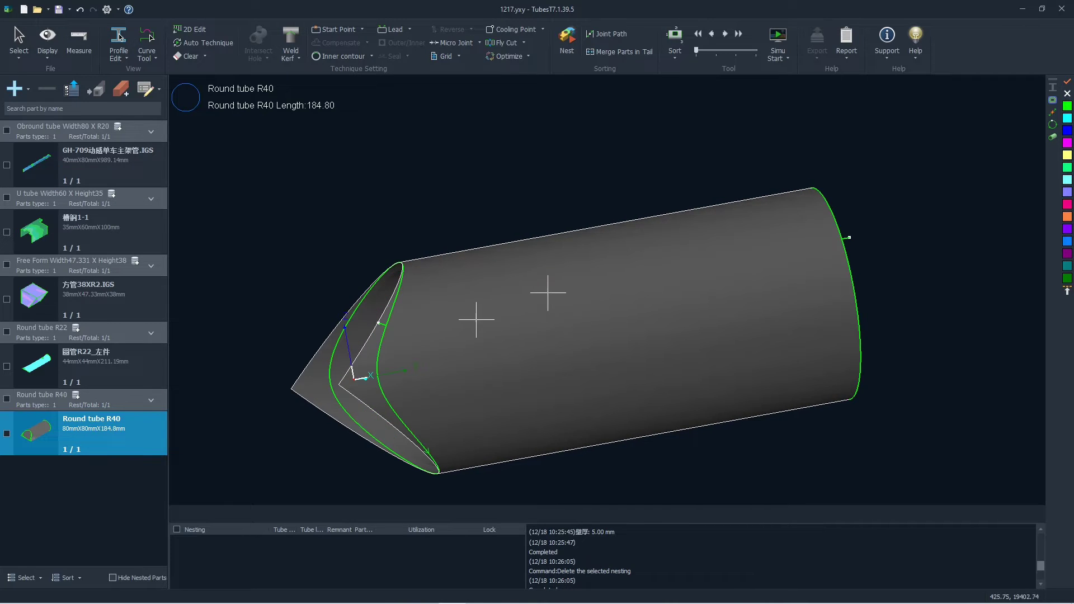
scroll(398, 334, up, 3)
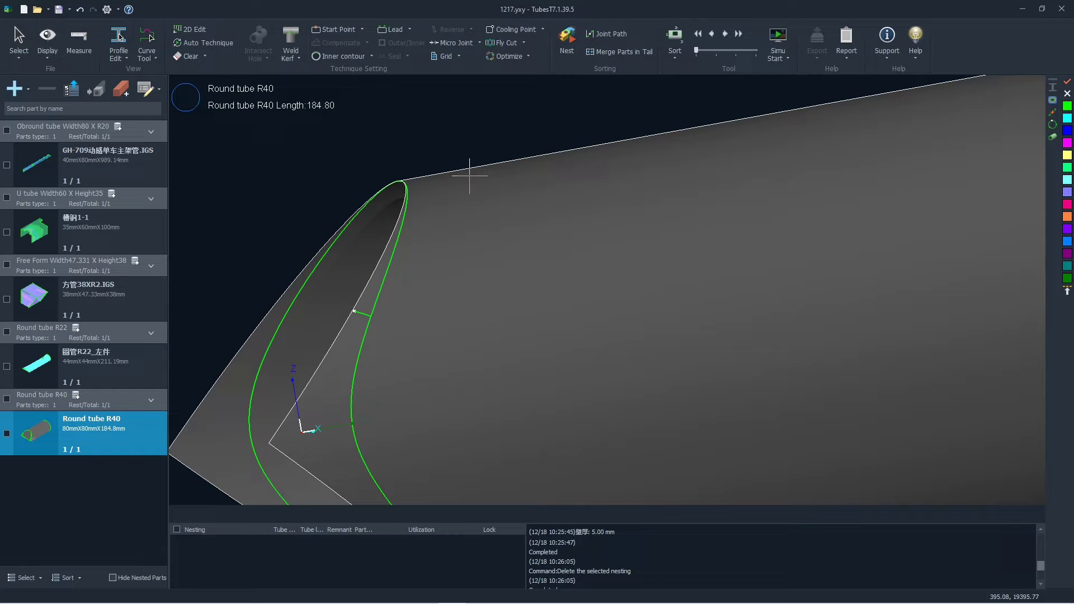
scroll(469, 175, down, 2)
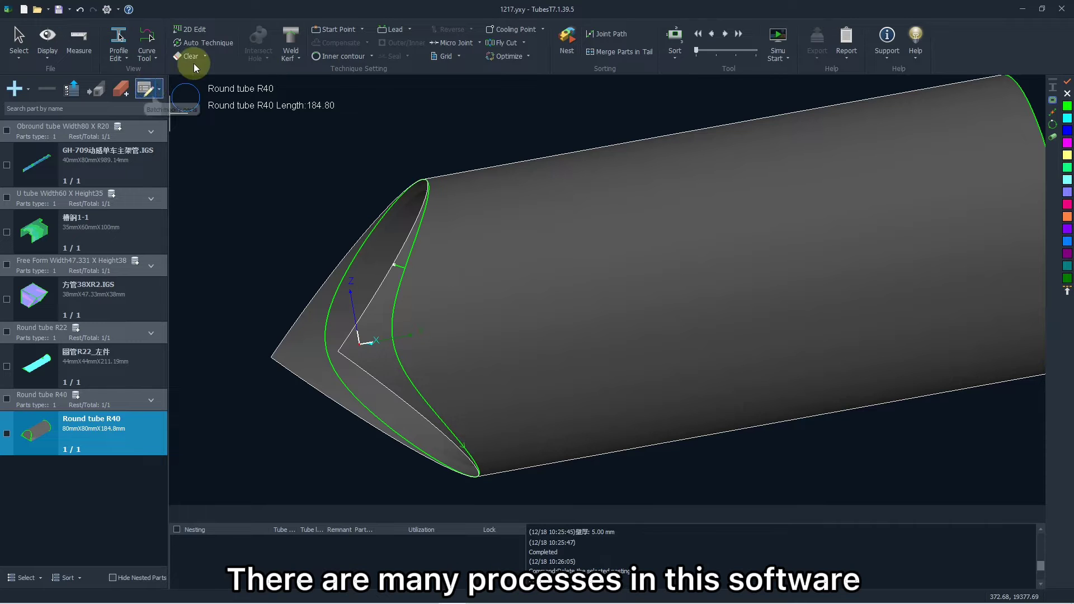
click(209, 42)
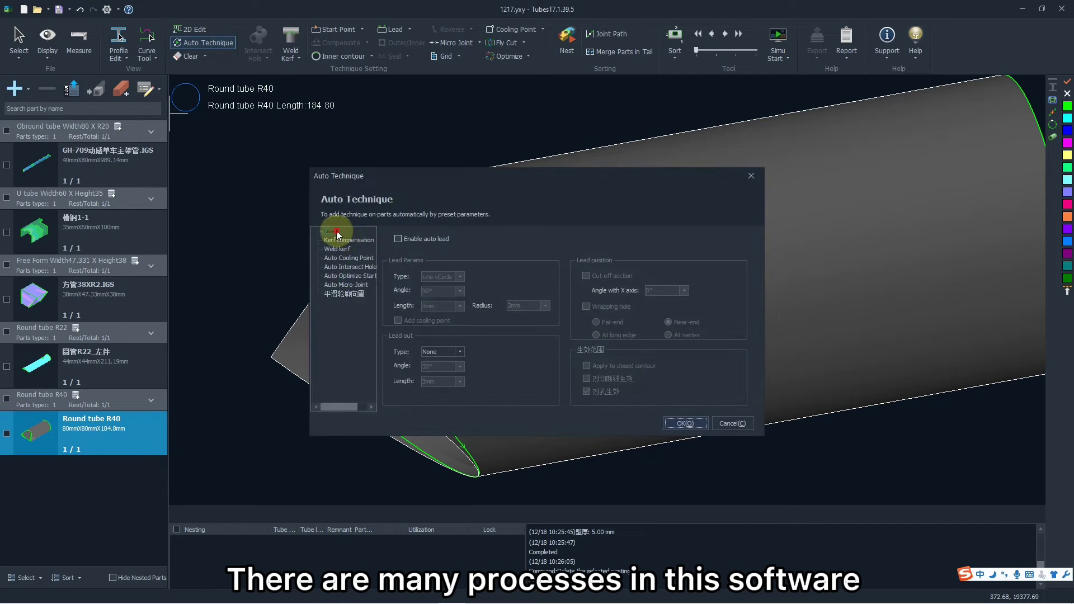
click(343, 241)
click(341, 250)
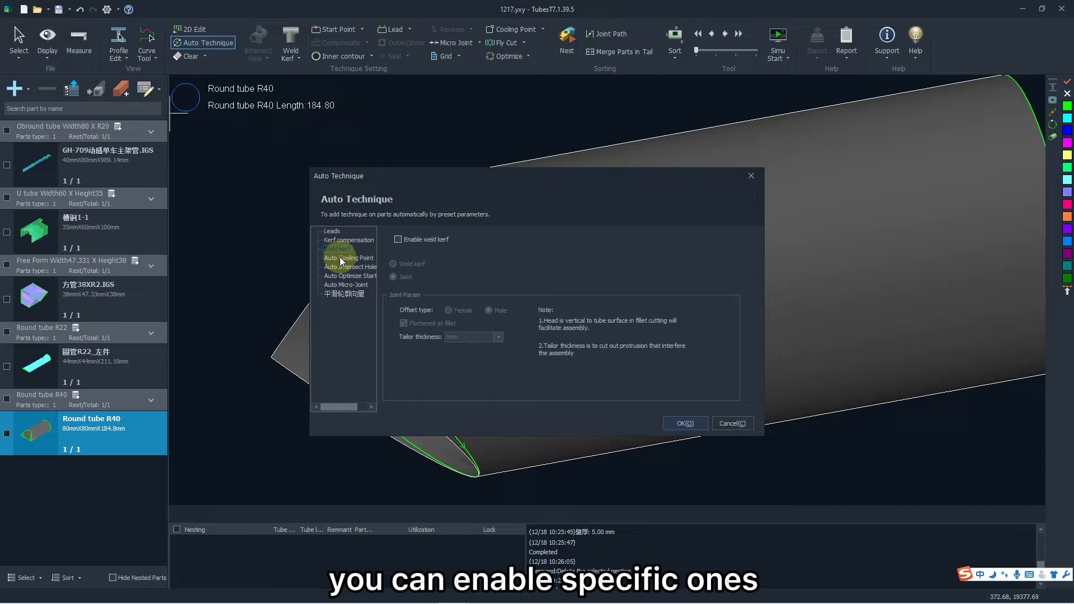
click(341, 258)
click(350, 276)
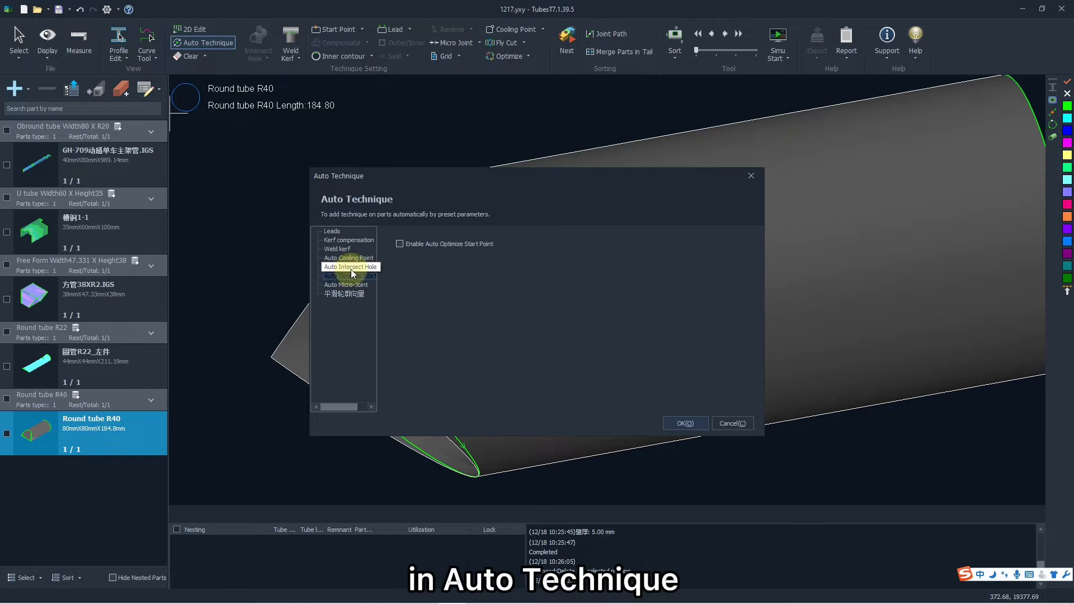
click(350, 267)
click(348, 258)
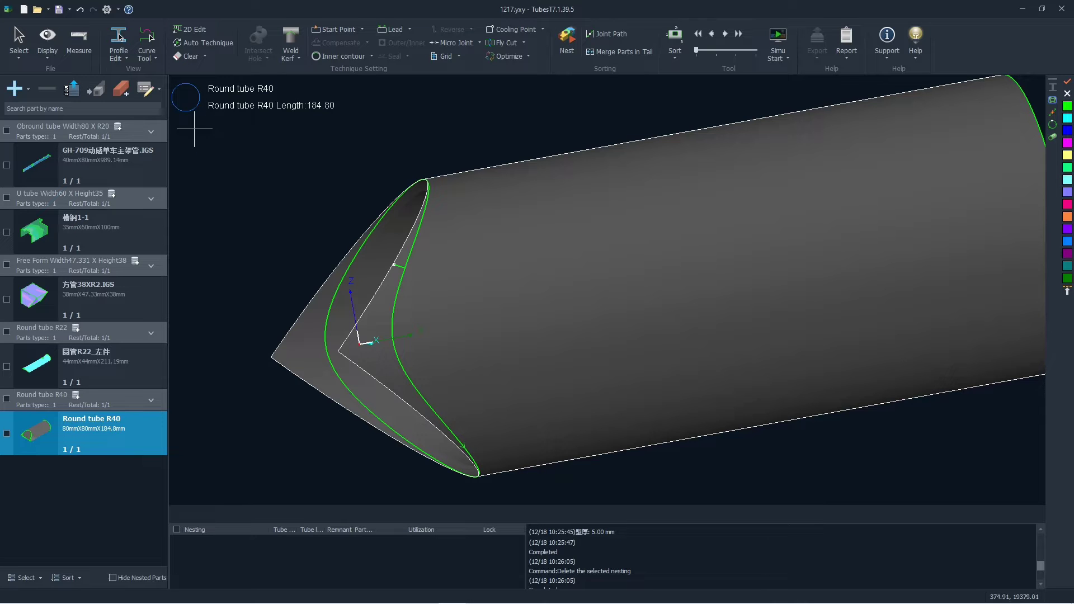
click(151, 89)
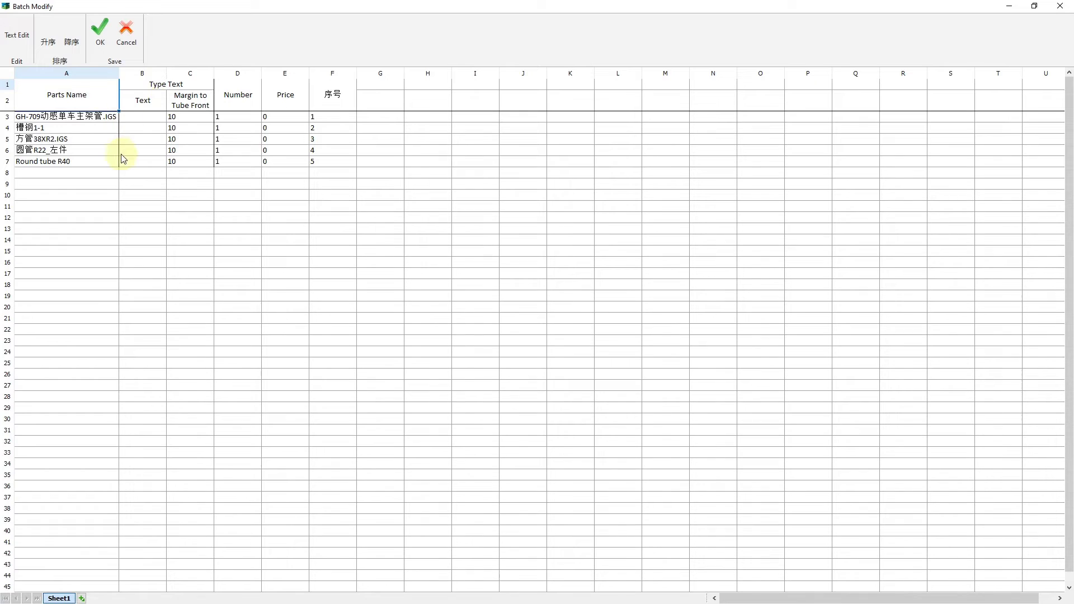
- Set the first part's quantity in cell D3 to 10
click(230, 117)
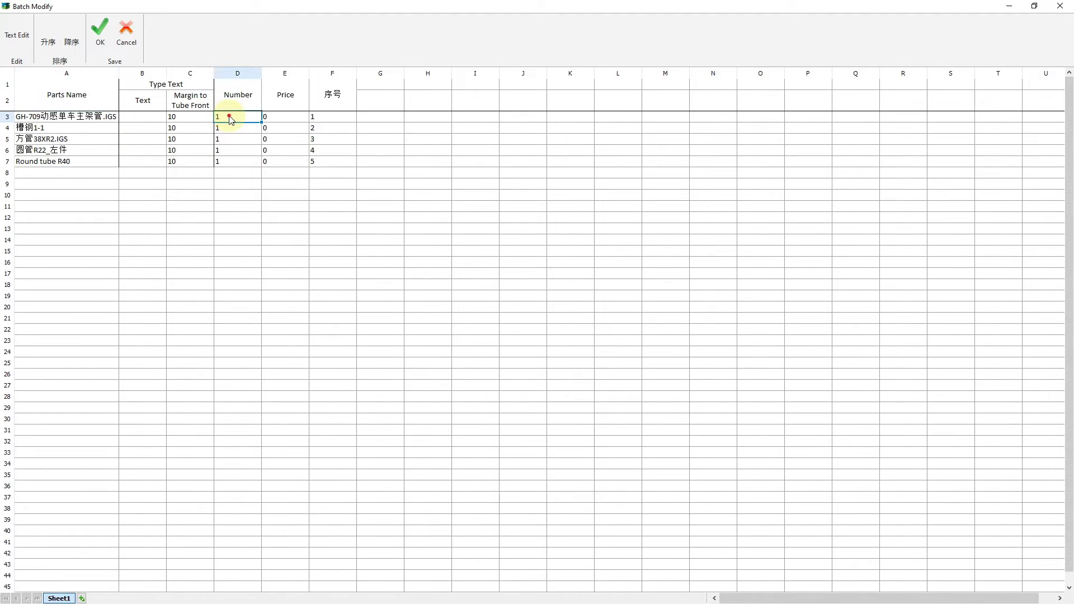
click(285, 117)
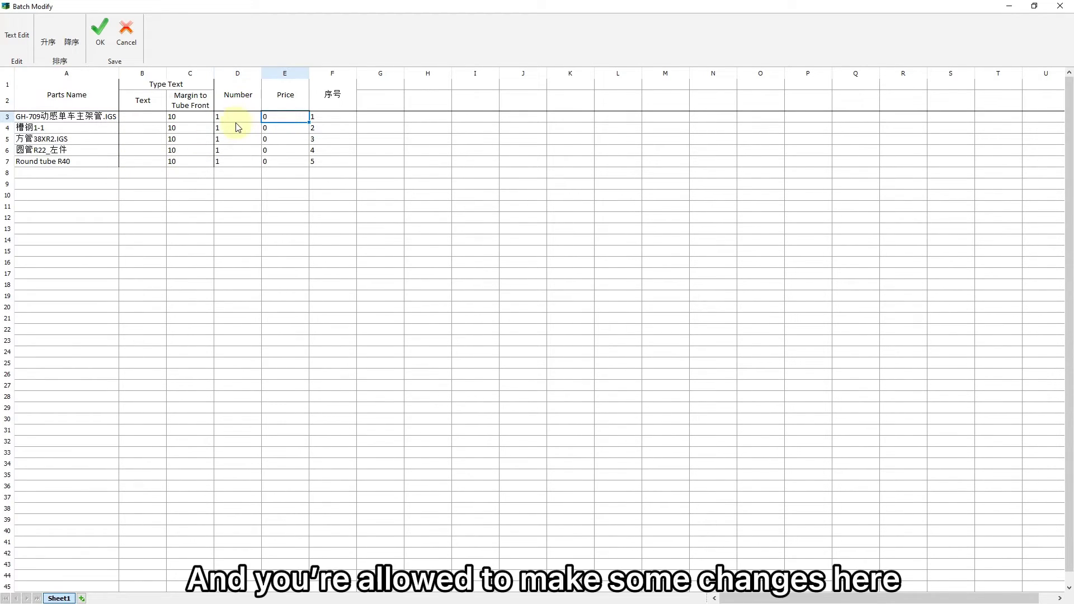
click(154, 117)
click(152, 127)
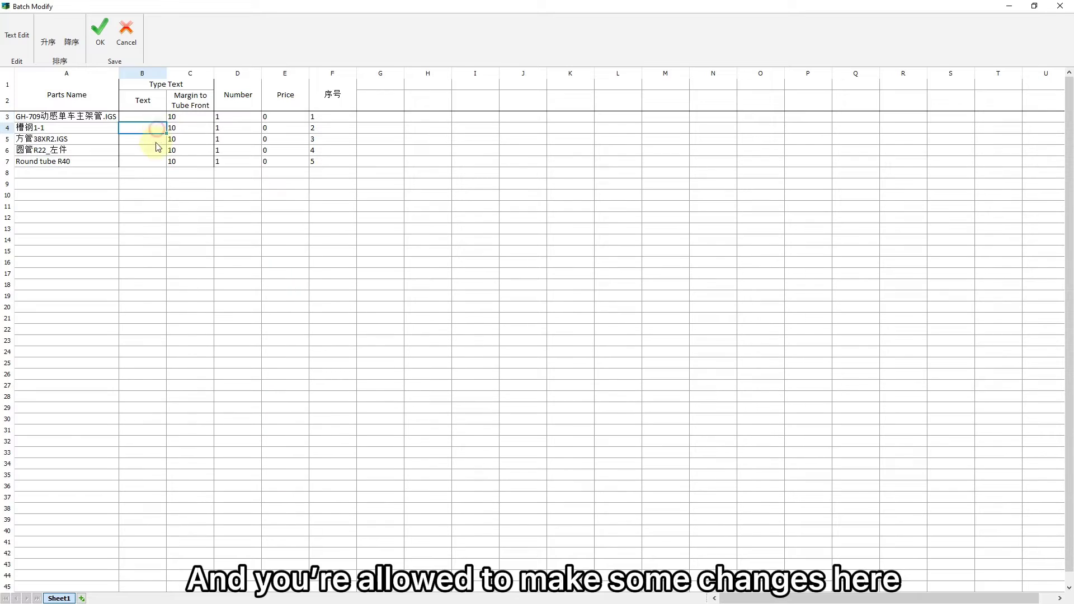
click(152, 150)
double_click(236, 115)
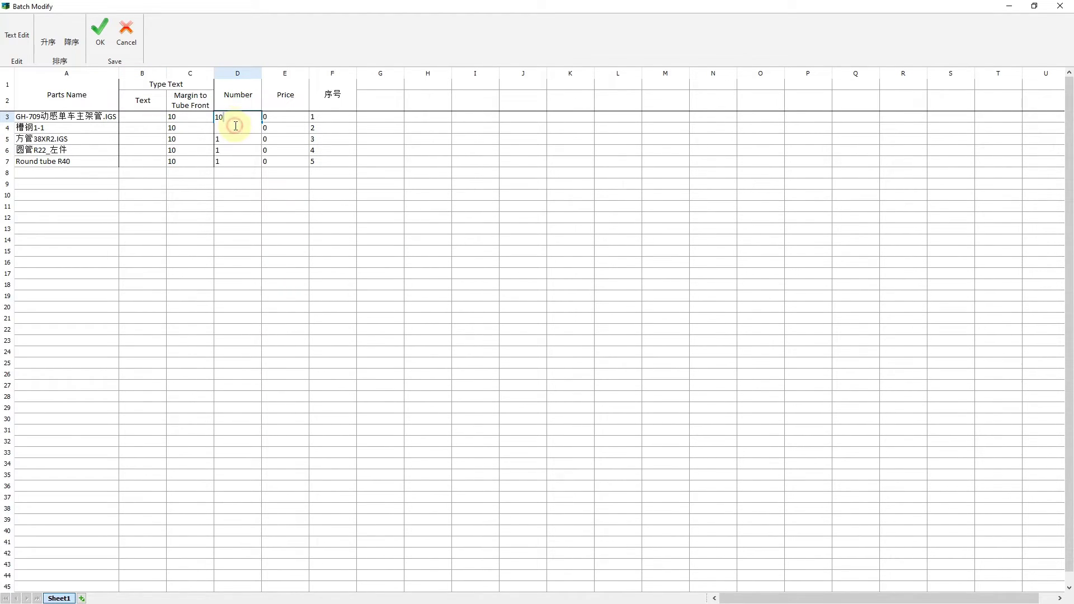
text(0)
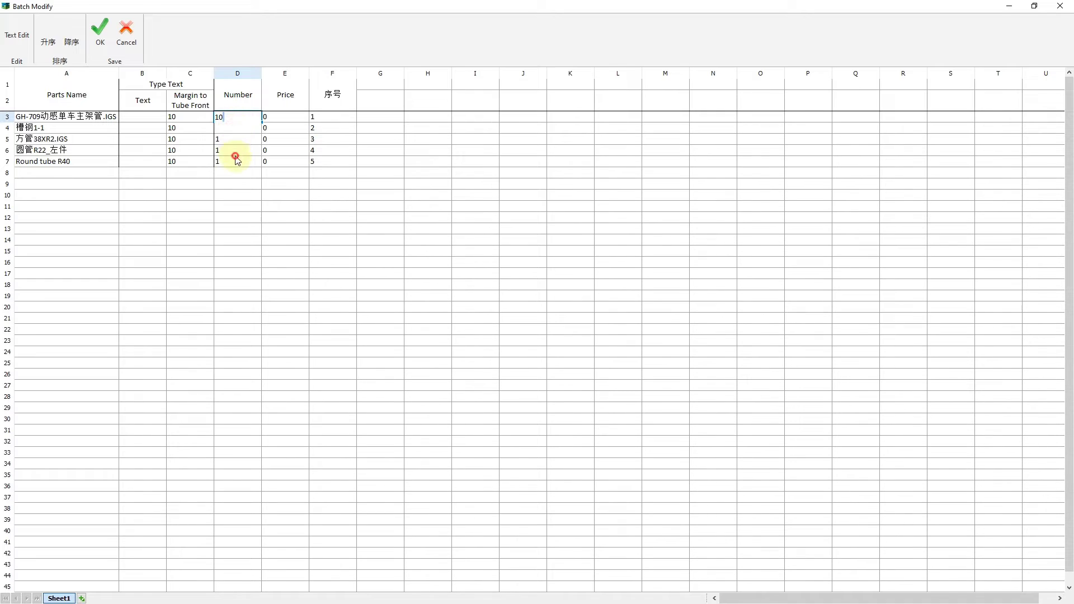
- Change the remaining quantities in cells D4–D7 to 11, 30, 11 and 50
double_click(235, 151)
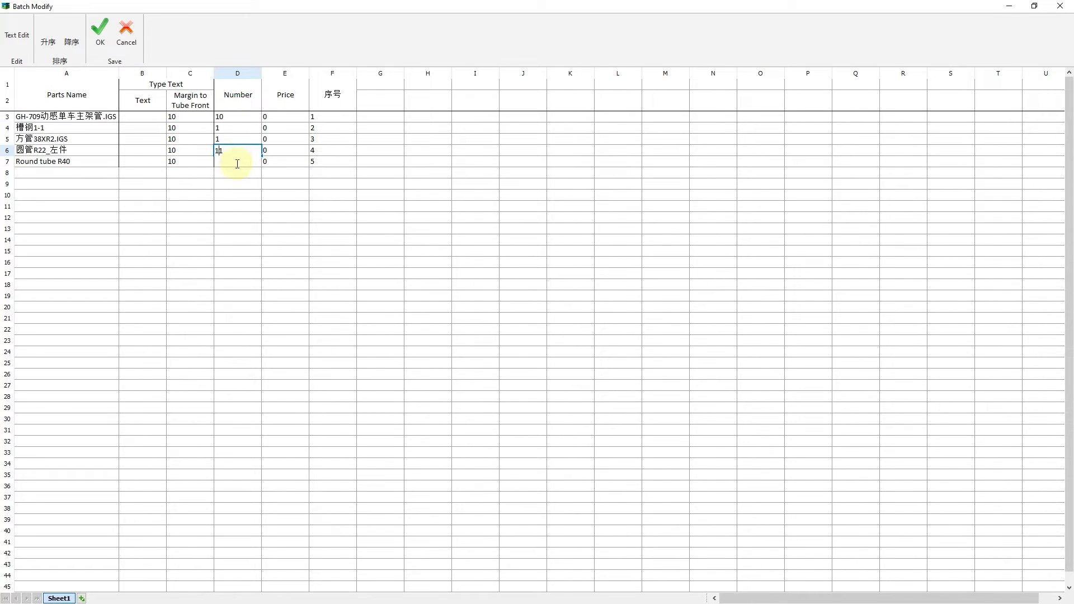
double_click(238, 129)
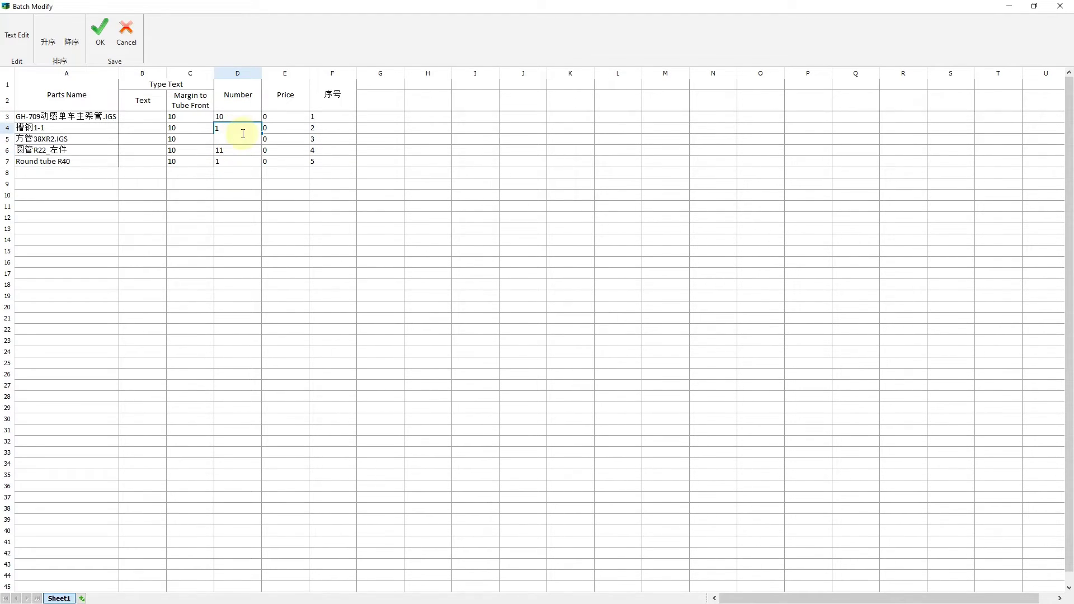
text(1)
click(240, 182)
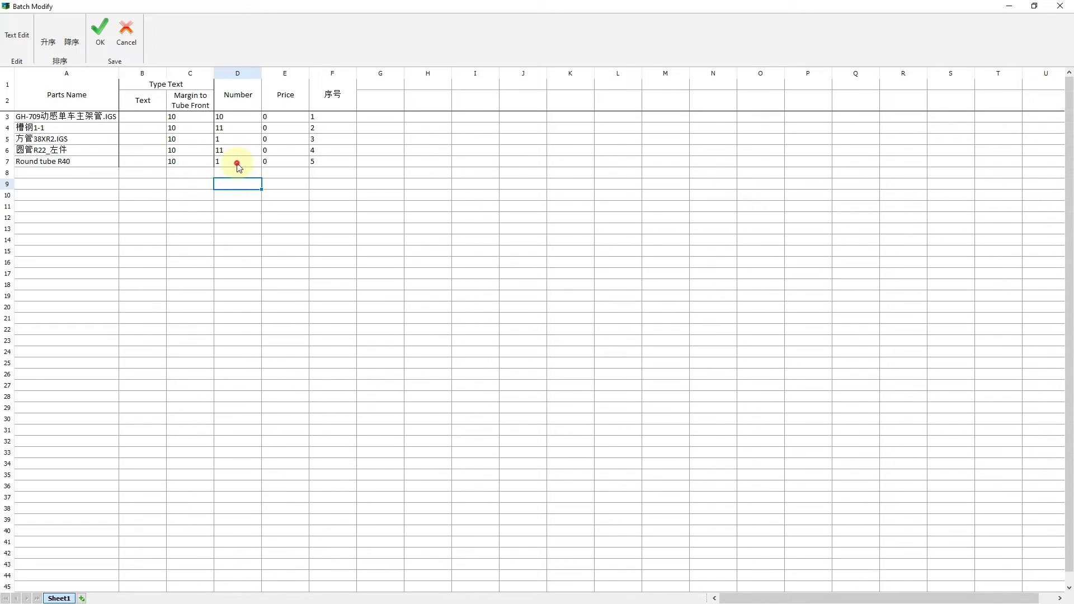
double_click(238, 163)
text(0)
double_click(229, 139)
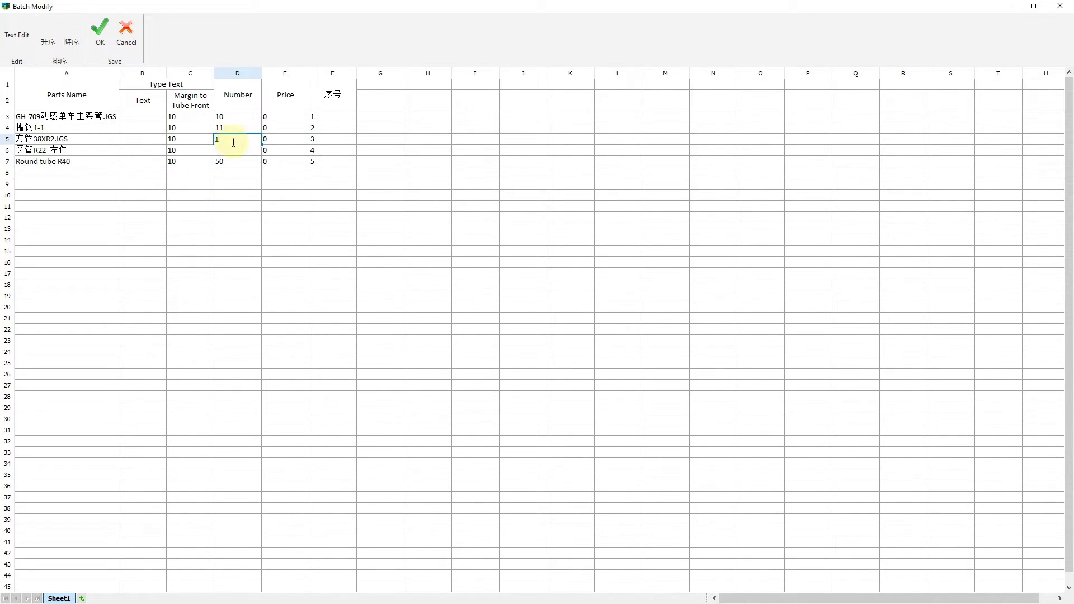
key(BackSpace)
text(30)
click(232, 197)
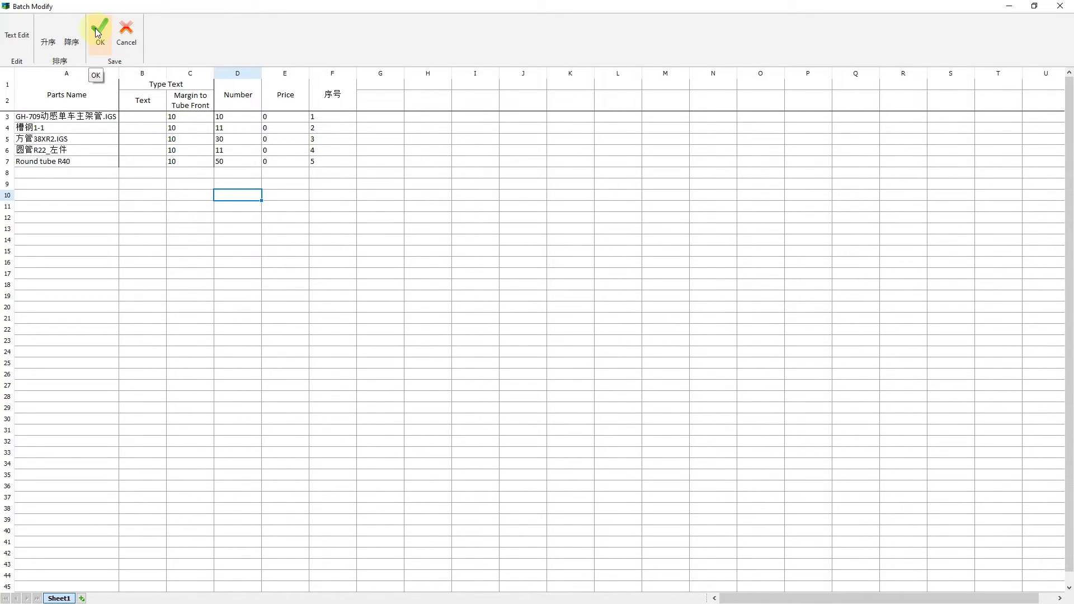
- Enter 'Friendess' as the 槽钢1-1 part's text in B4 and apply the batch changes
click(140, 129)
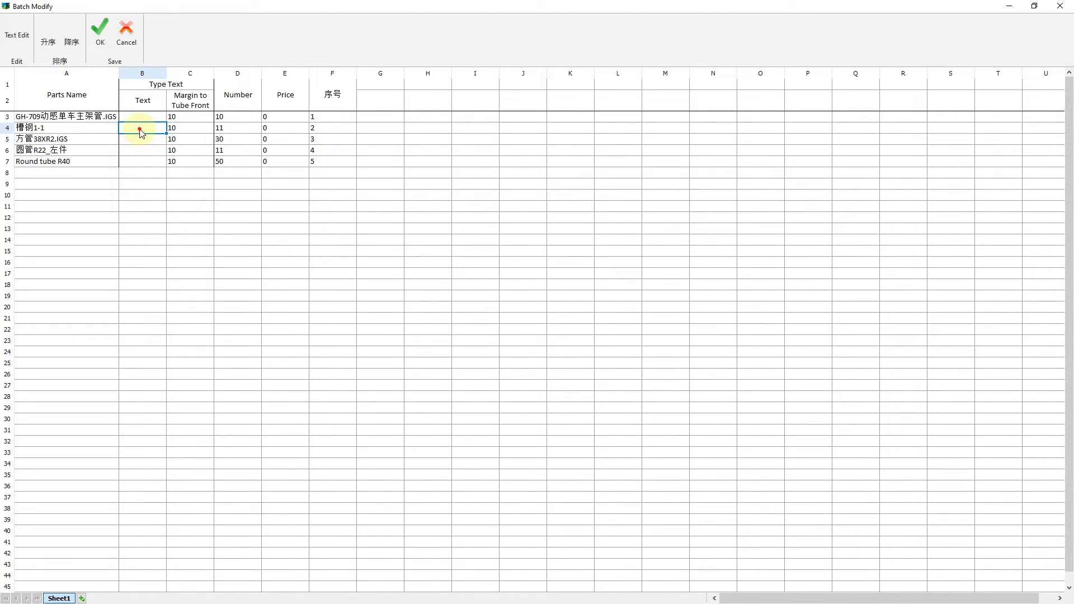
text(F)
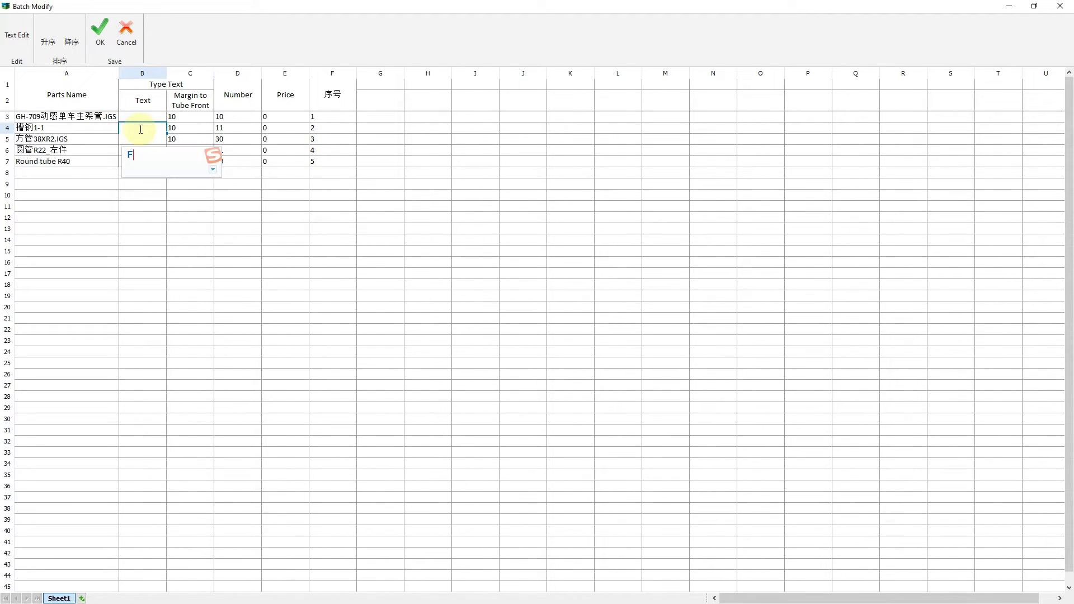
text(riendess)
key(space)
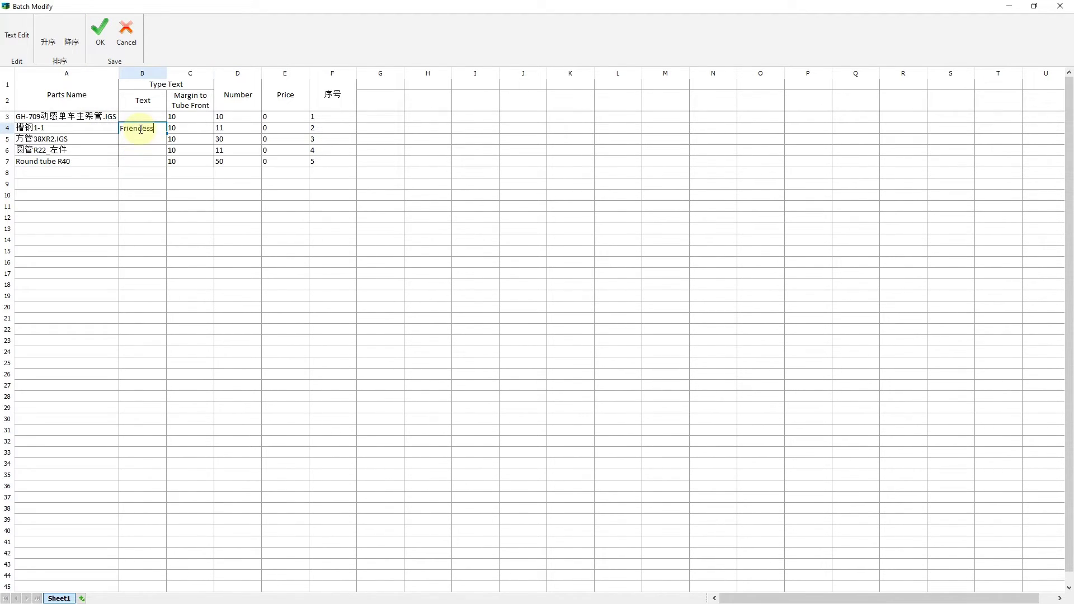
click(102, 37)
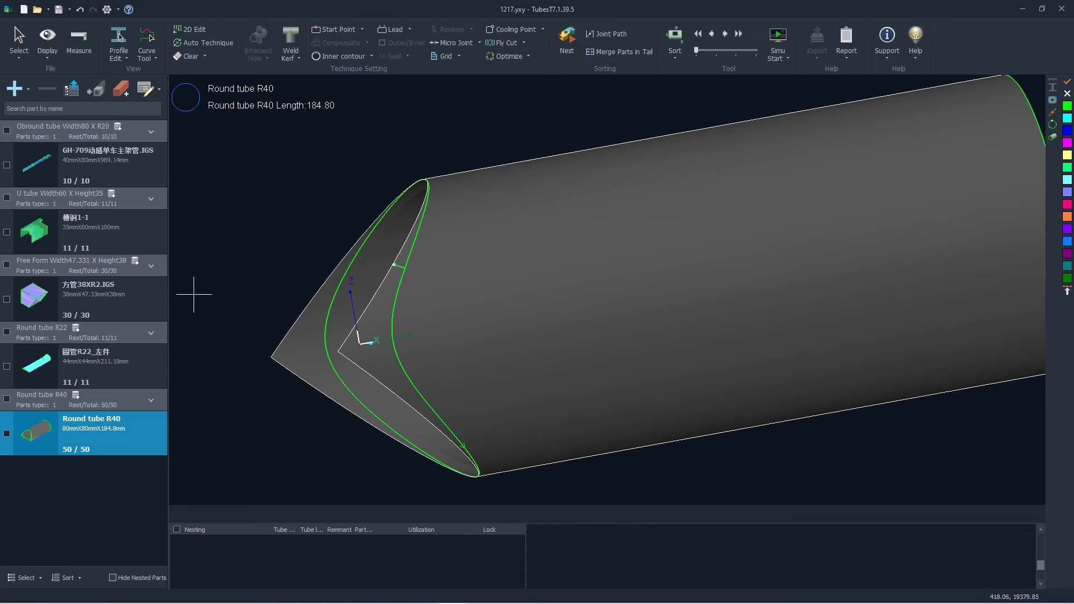
- Set the GH-709 part's quantity to 30 in the part list
scroll(277, 272, down, 2)
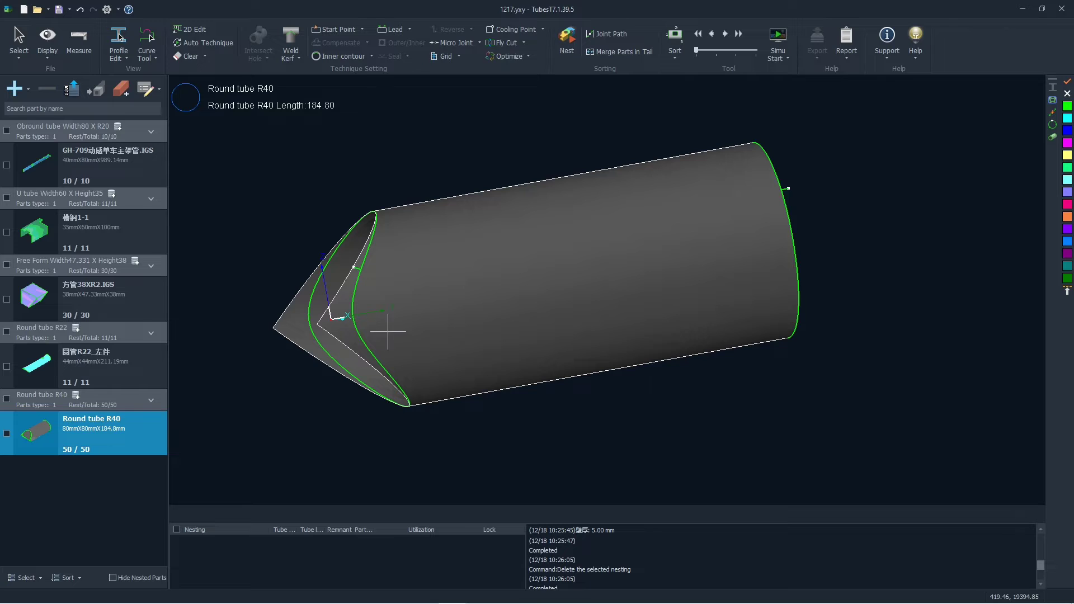
click(95, 171)
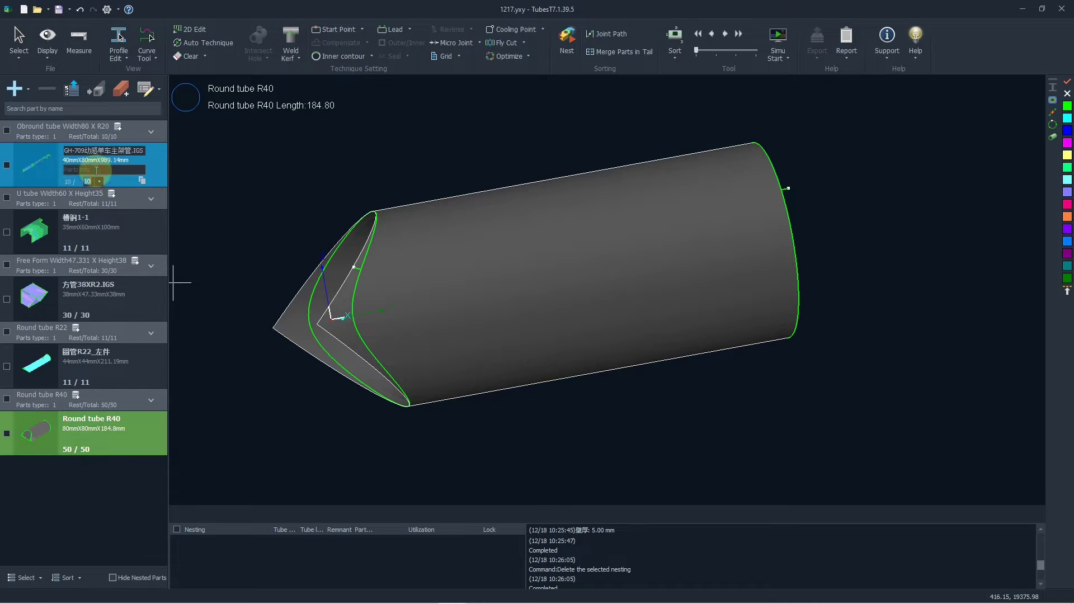
click(35, 177)
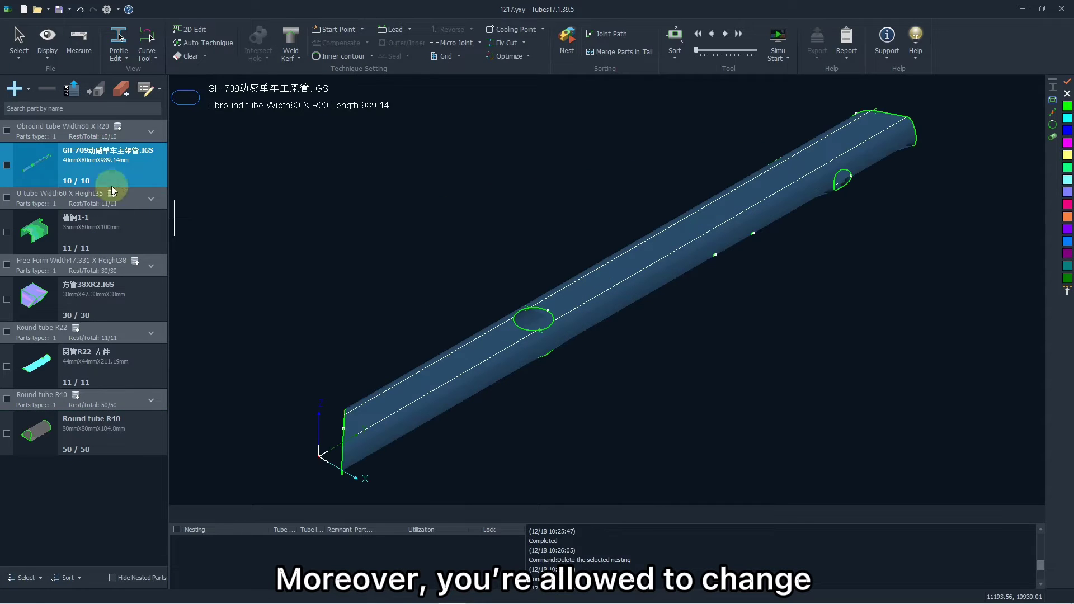
click(86, 183)
click(87, 183)
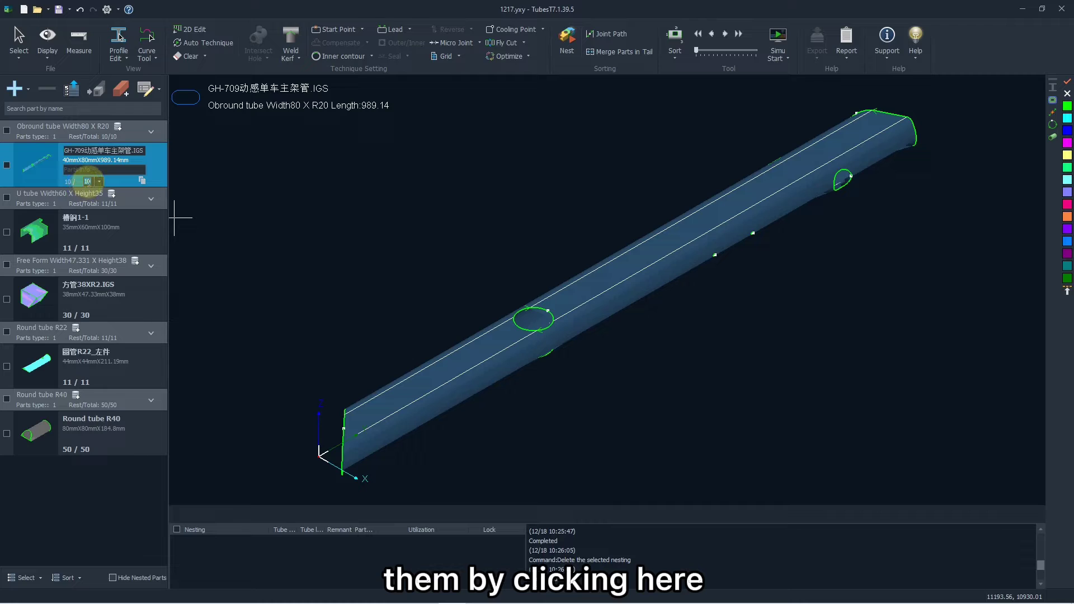
text(30)
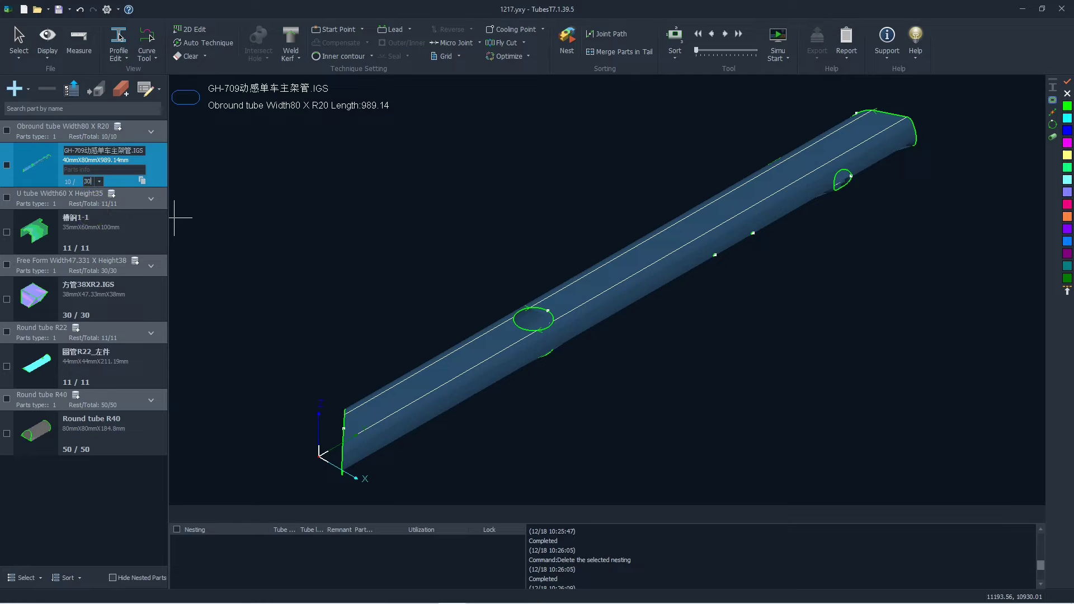
click(91, 212)
click(107, 159)
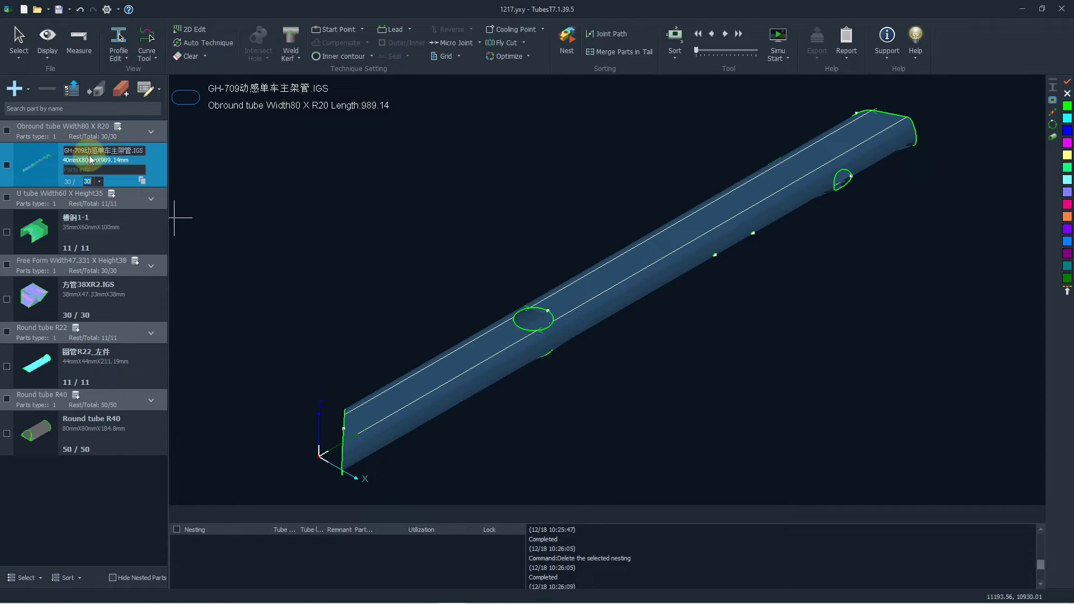
drag(143, 150, 39, 152)
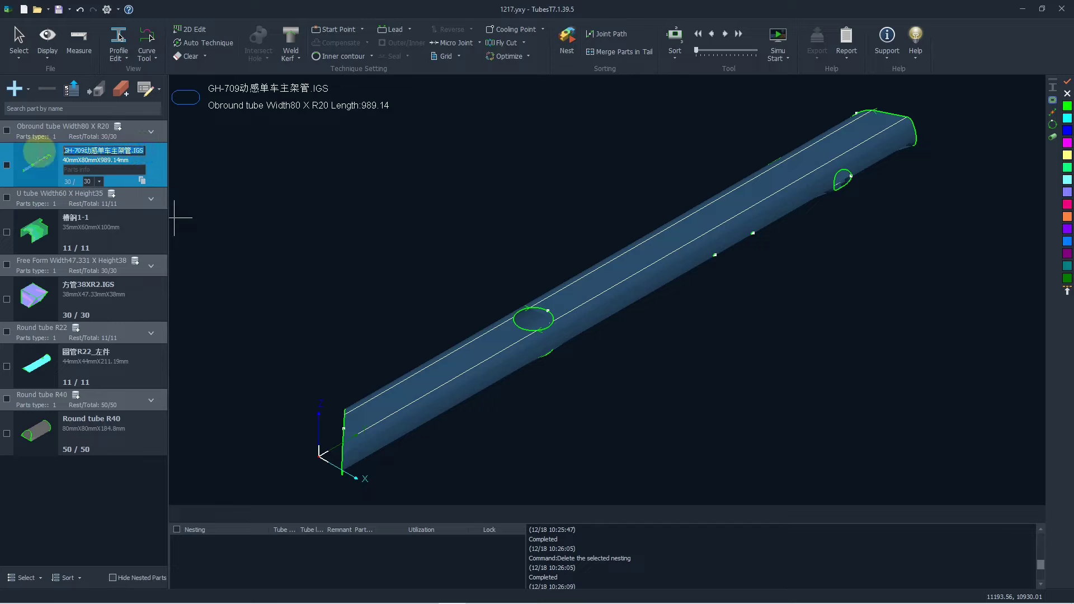
click(109, 178)
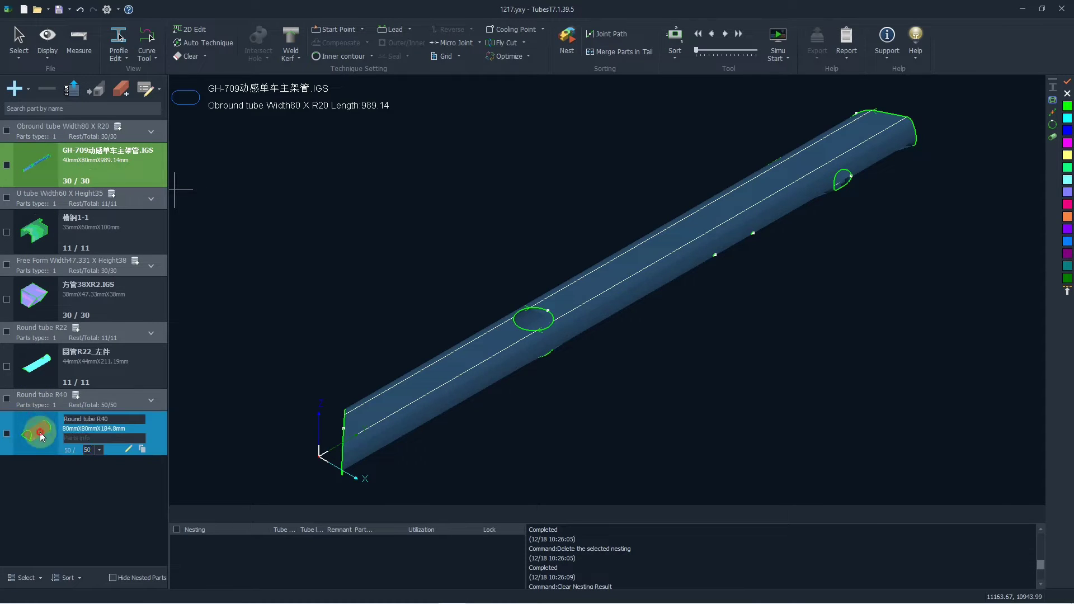
- Review the Round tube R40 and 槽钢1-1 parts, then show the Add Part options
click(109, 453)
click(106, 438)
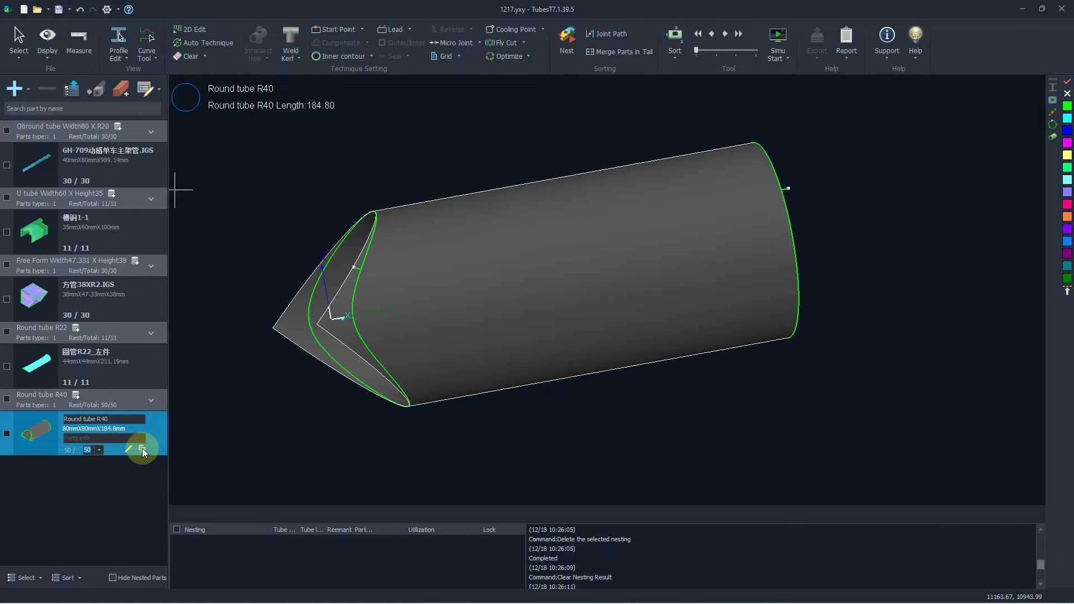
click(41, 239)
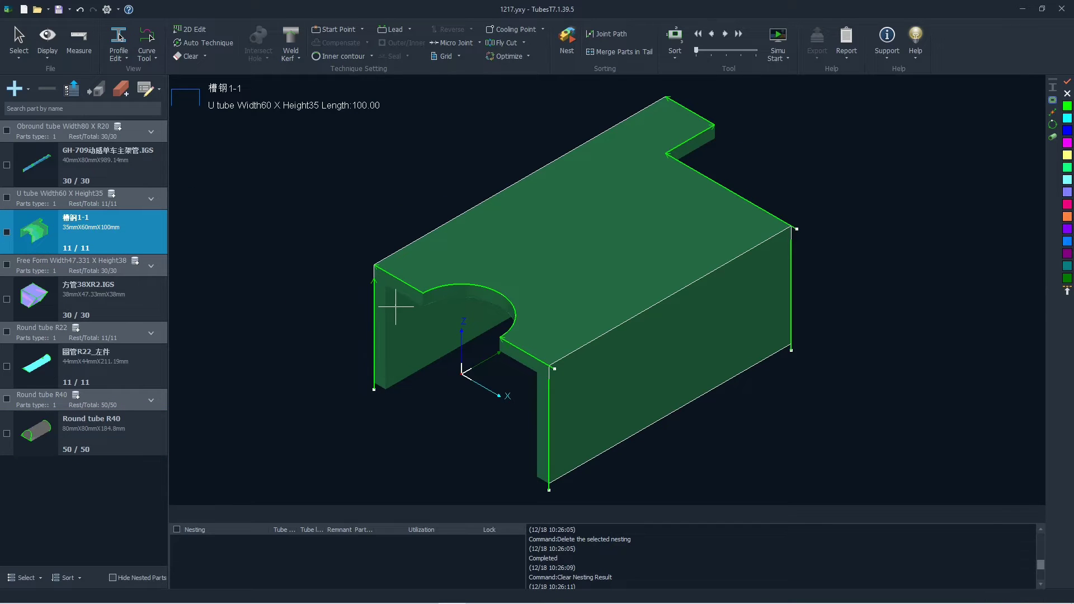
drag(365, 242, 391, 295)
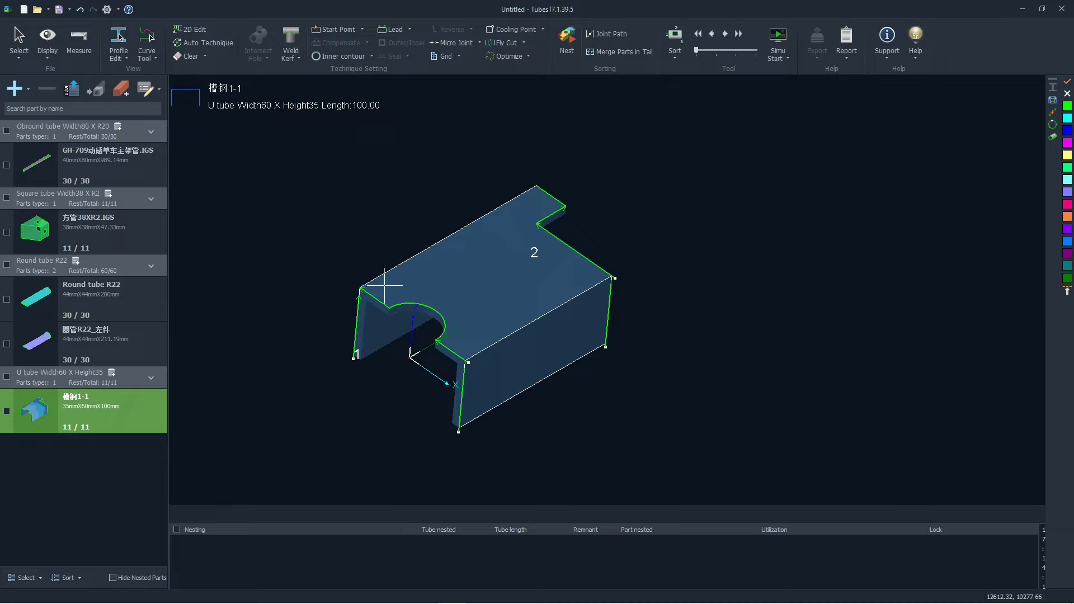
click(28, 89)
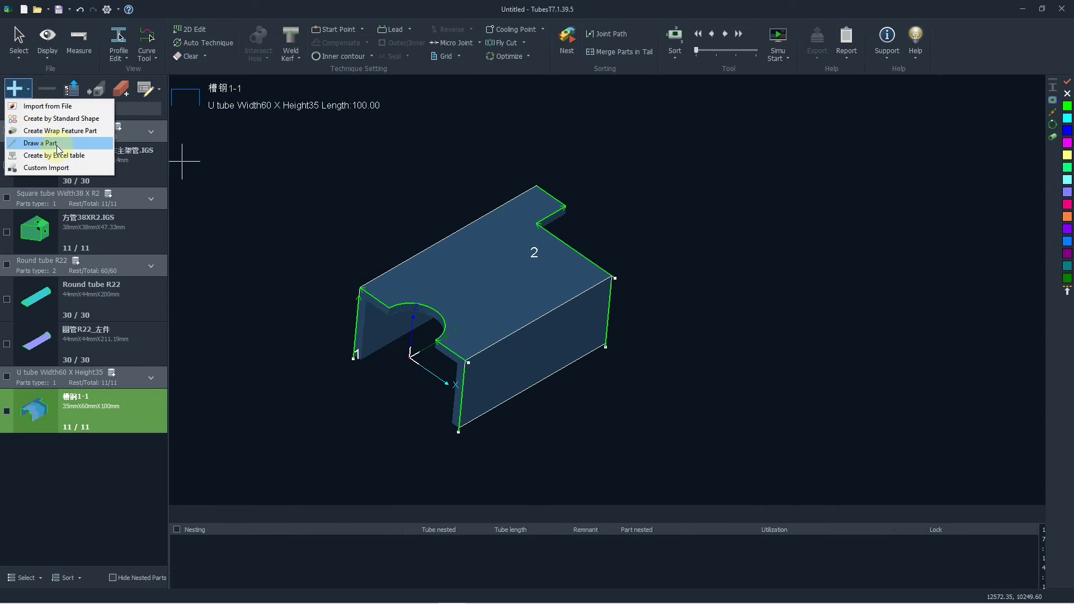
- Draw an H-shape main tube, Width100 X Height200 and 300 long, and add it as a part
click(33, 143)
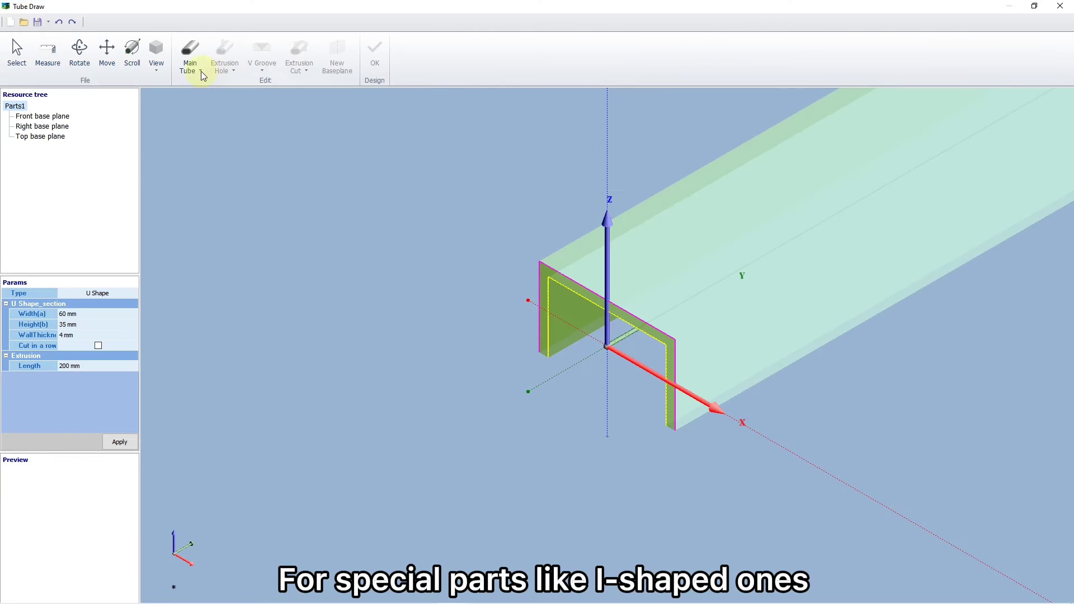
click(197, 68)
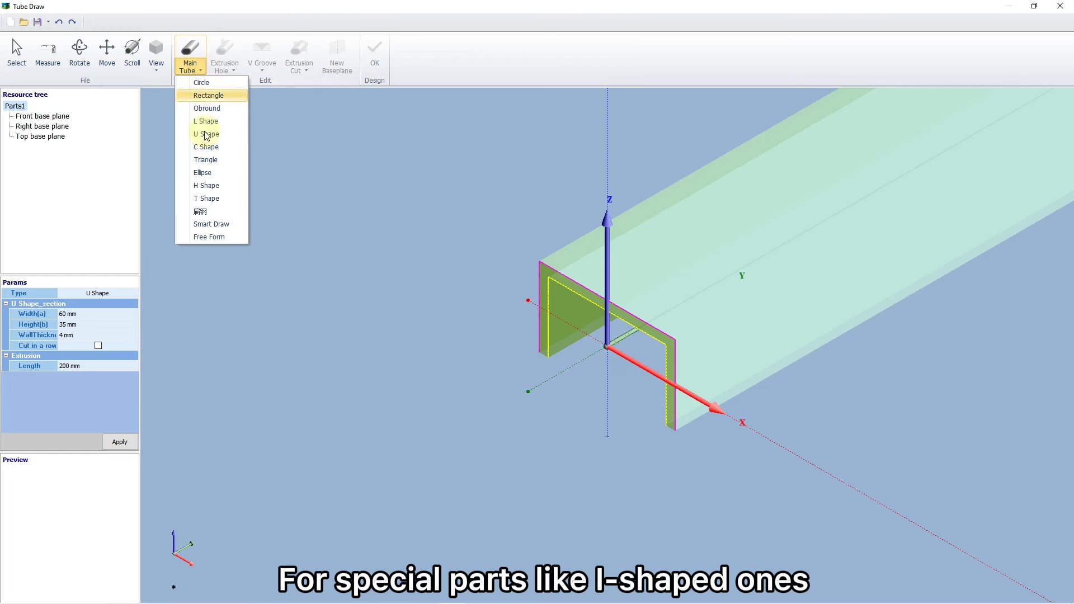
click(212, 188)
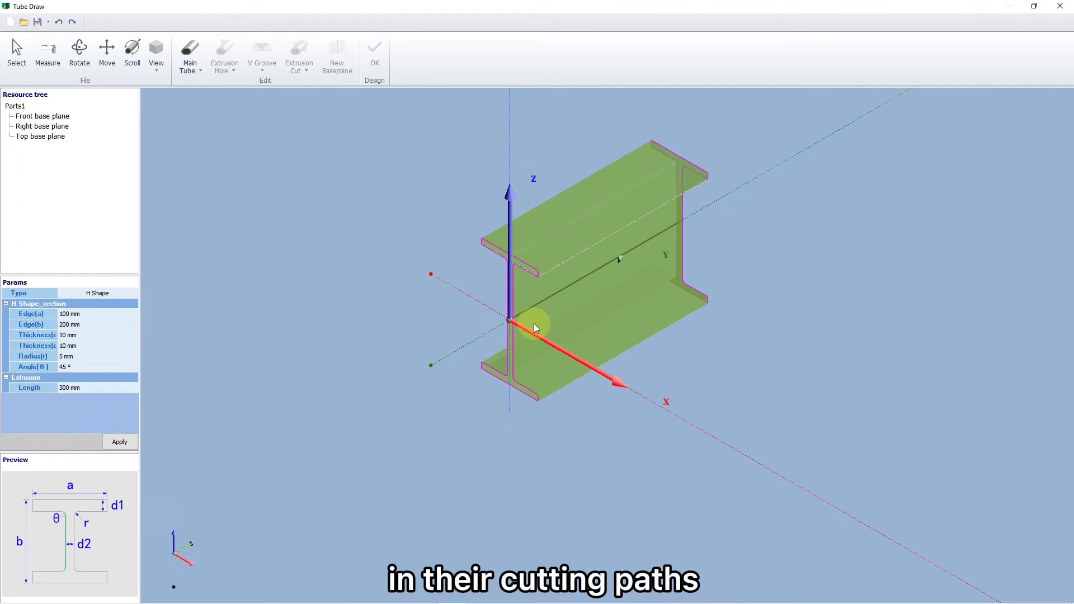
middle_drag(534, 323, 495, 325)
click(116, 440)
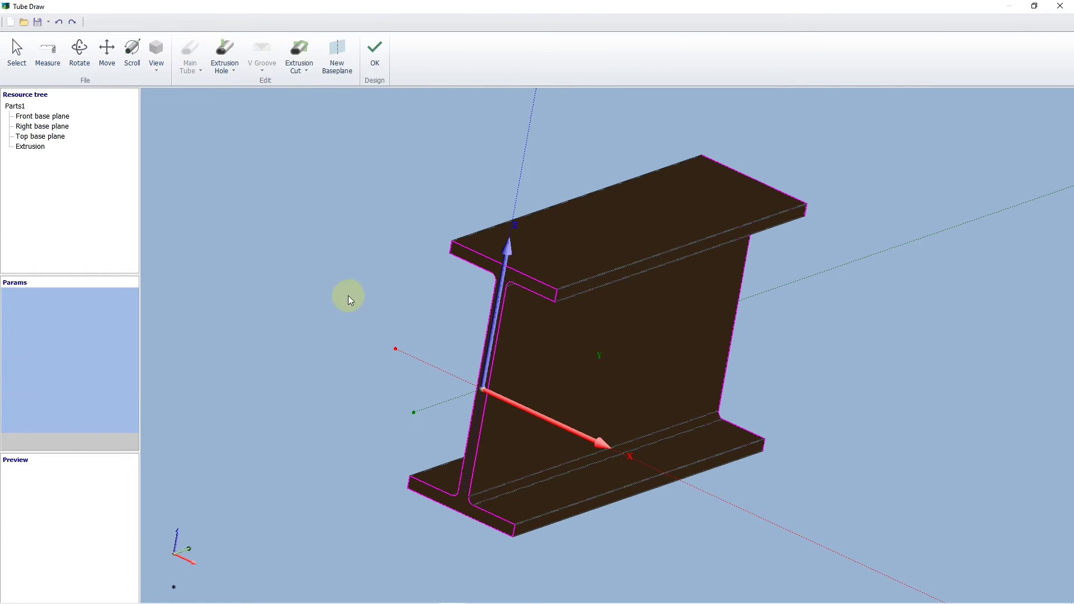
click(375, 60)
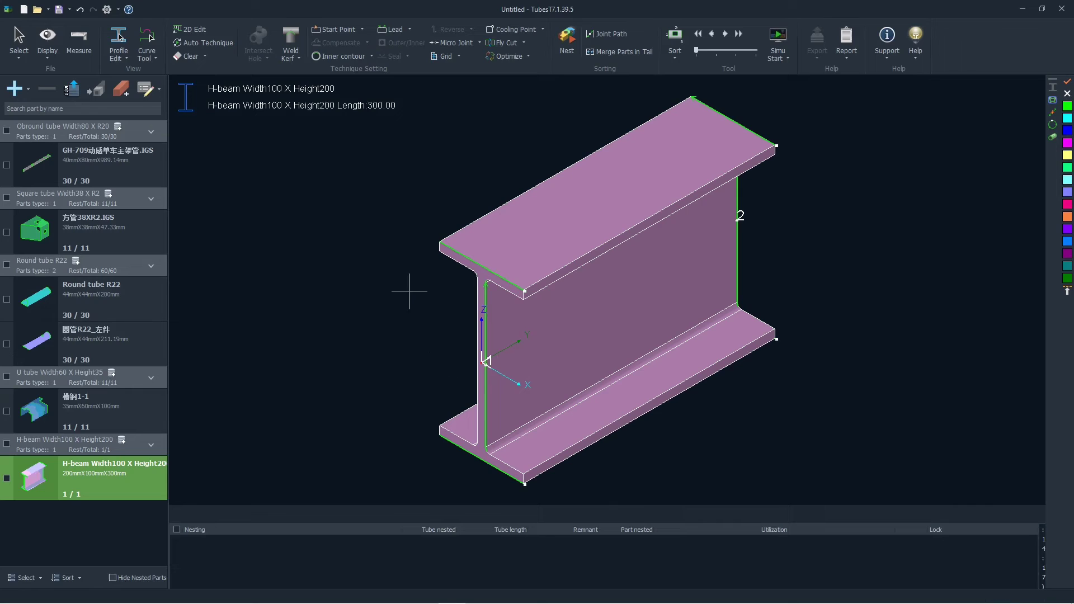
- Turn on Display 3D Vector and zoom and orbit to inspect the H-beam's fillet cutting paths
click(47, 44)
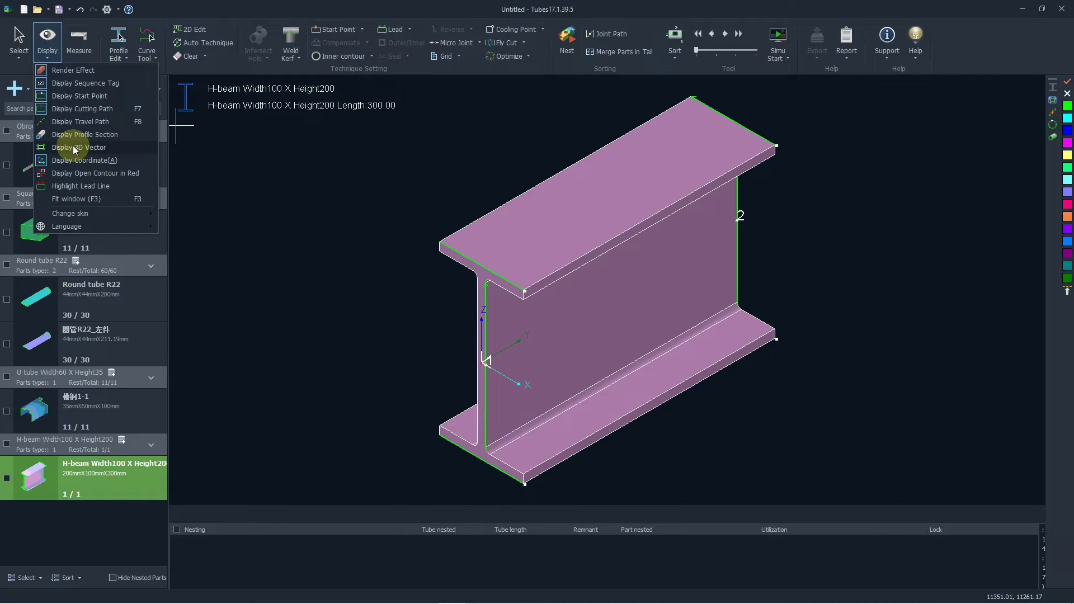
click(75, 149)
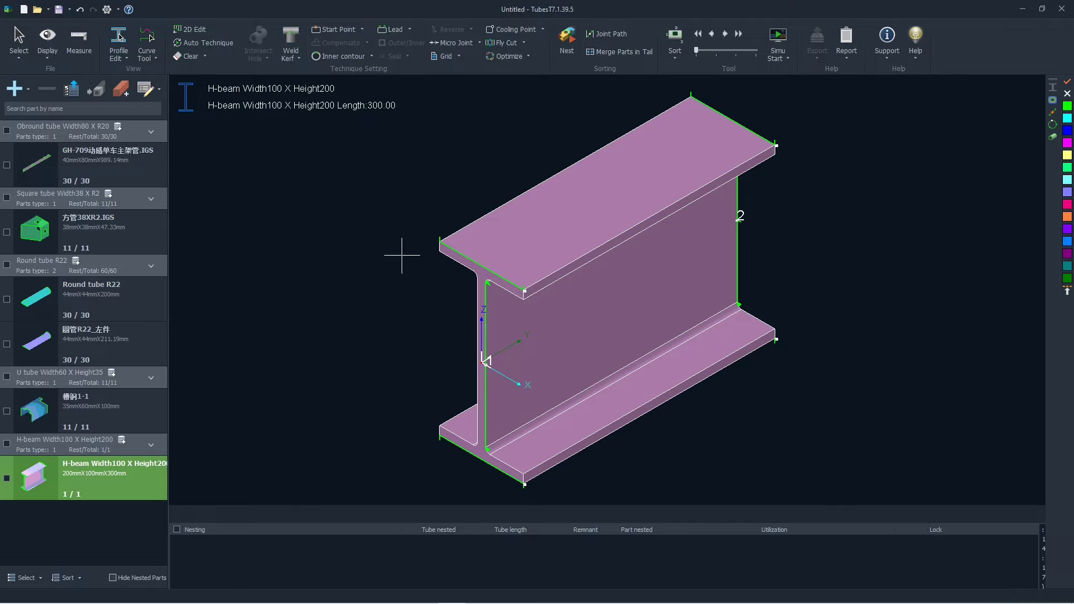
scroll(398, 268, up, 3)
scroll(386, 286, down, 2)
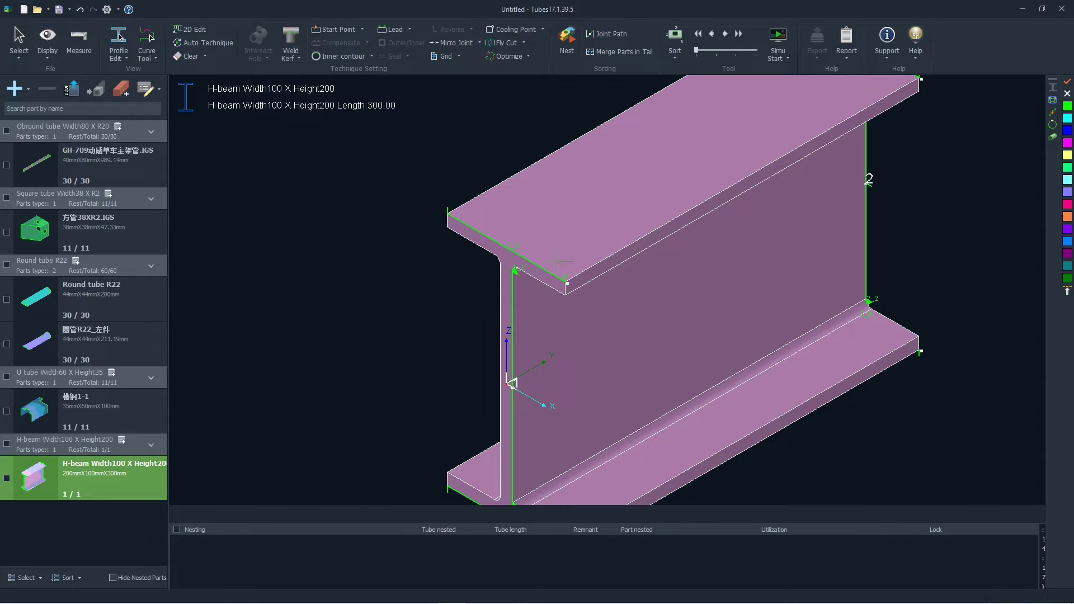
middle_drag(519, 272, 456, 249)
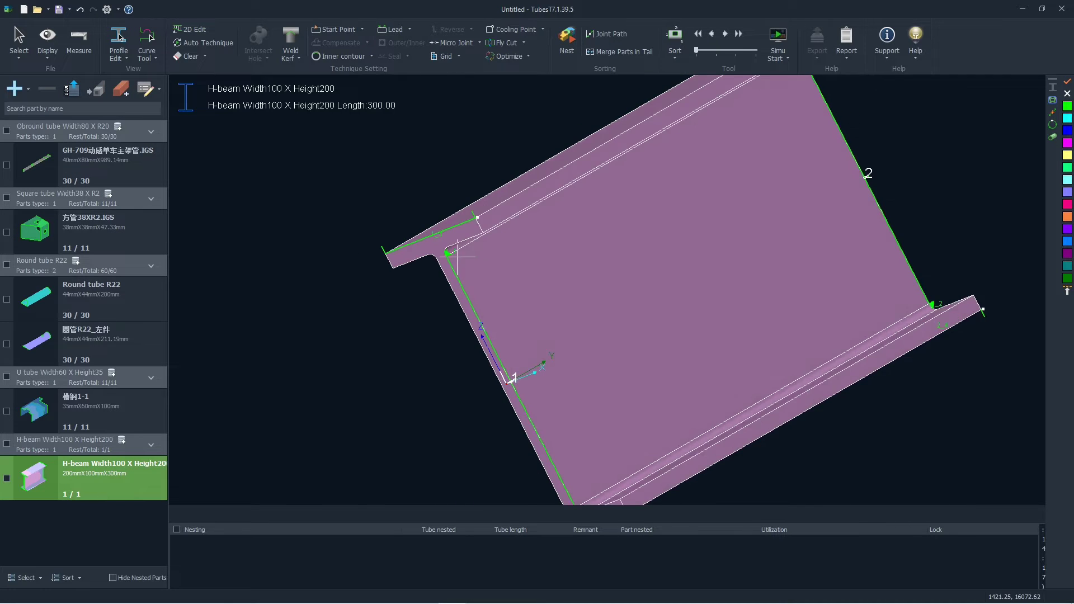
scroll(405, 223, up, 5)
scroll(405, 222, up, 3)
scroll(498, 342, down, 6)
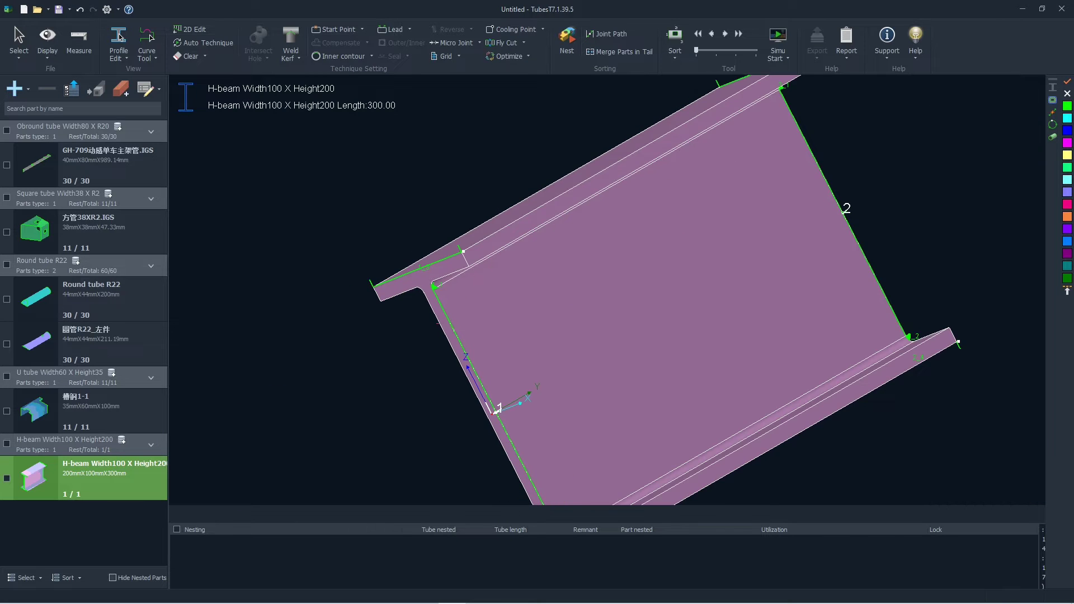
middle_drag(451, 339, 451, 336)
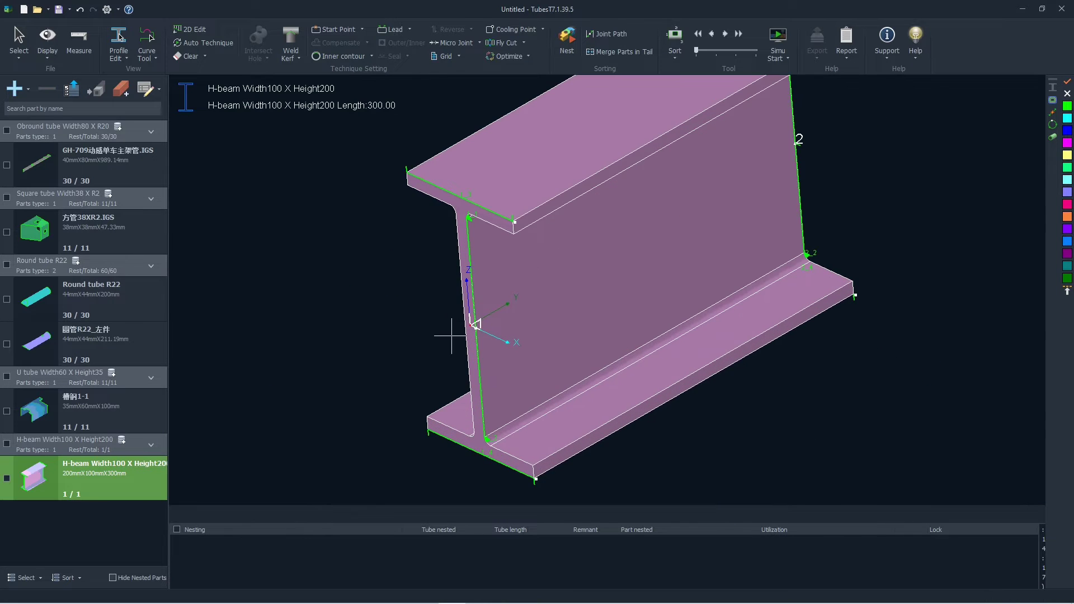
middle_drag(492, 461, 492, 388)
- Run Path Check on the H-beam, accept the collision warning, and pick its web and flange contours
click(786, 59)
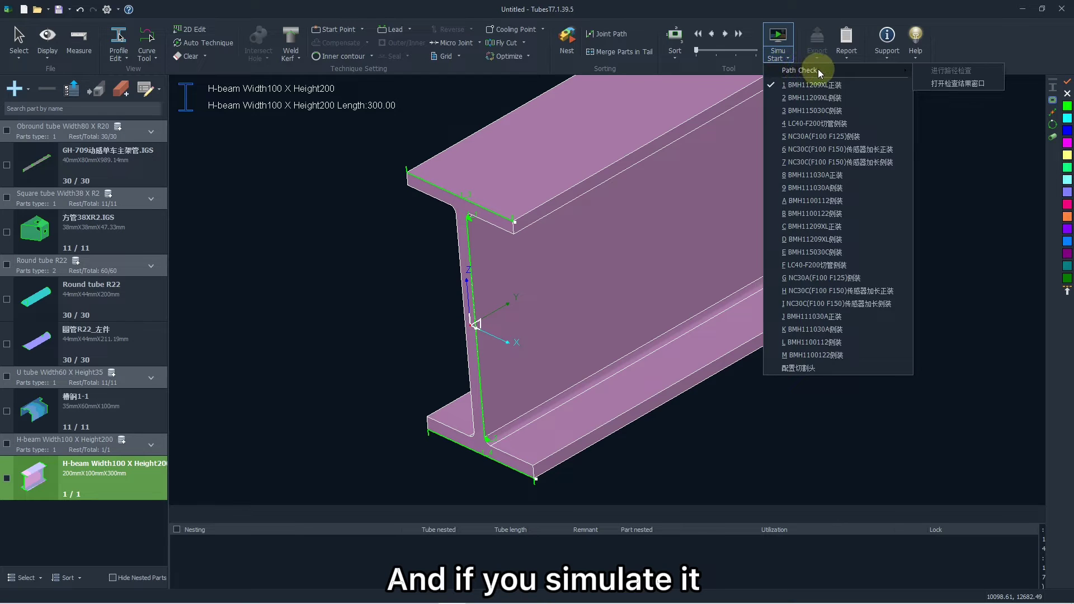
click(787, 45)
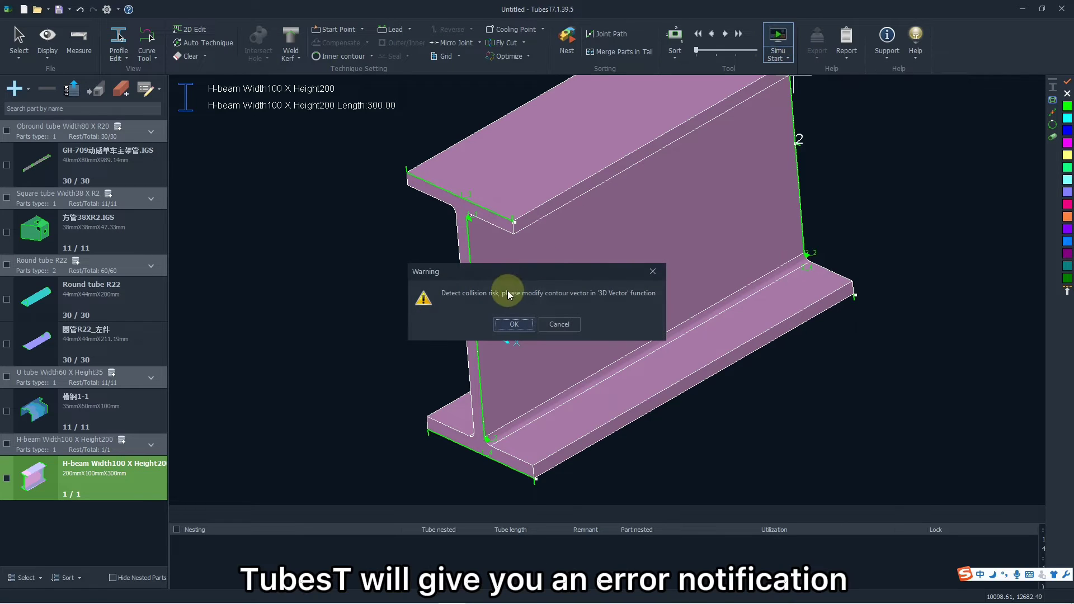
click(513, 323)
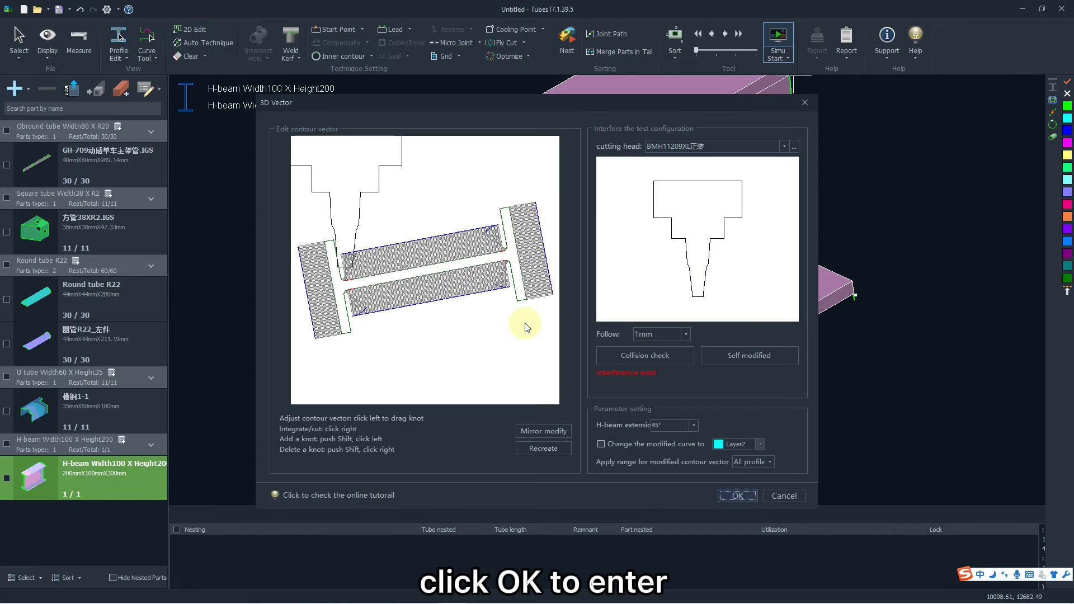
click(346, 273)
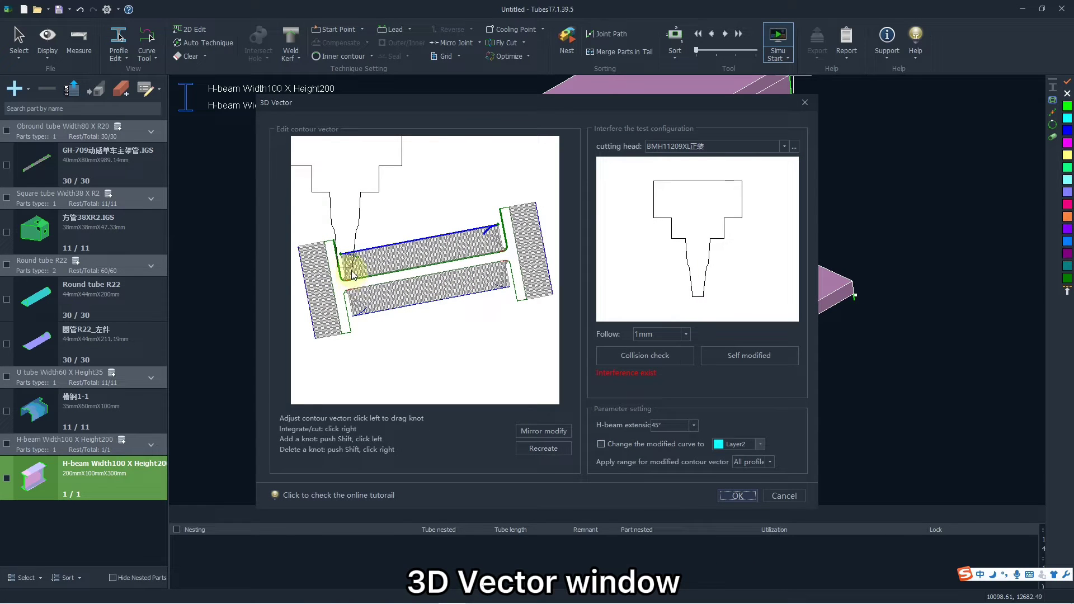
click(506, 234)
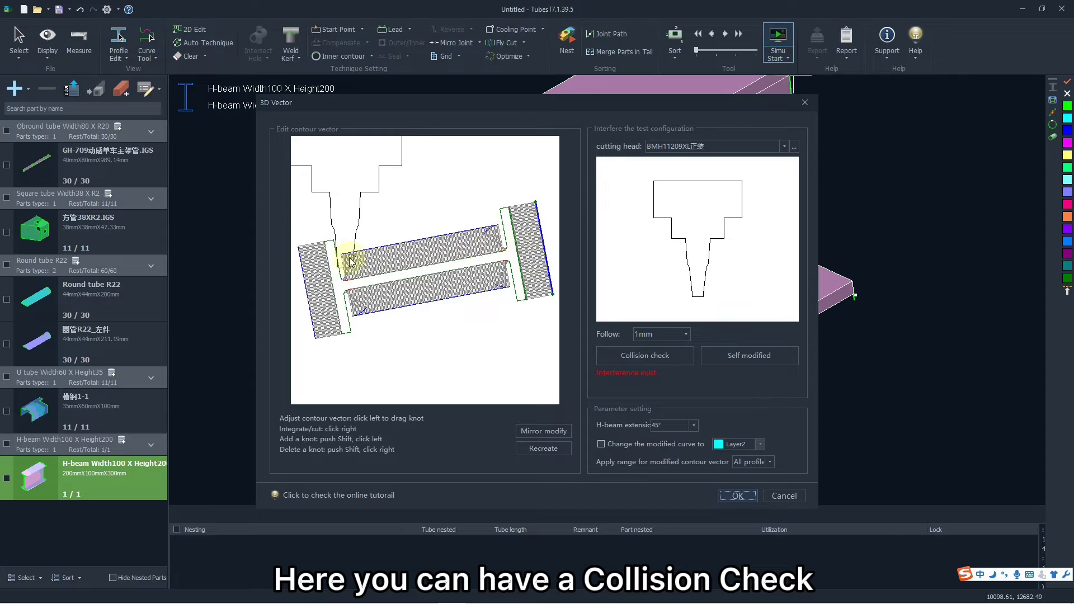
click(366, 288)
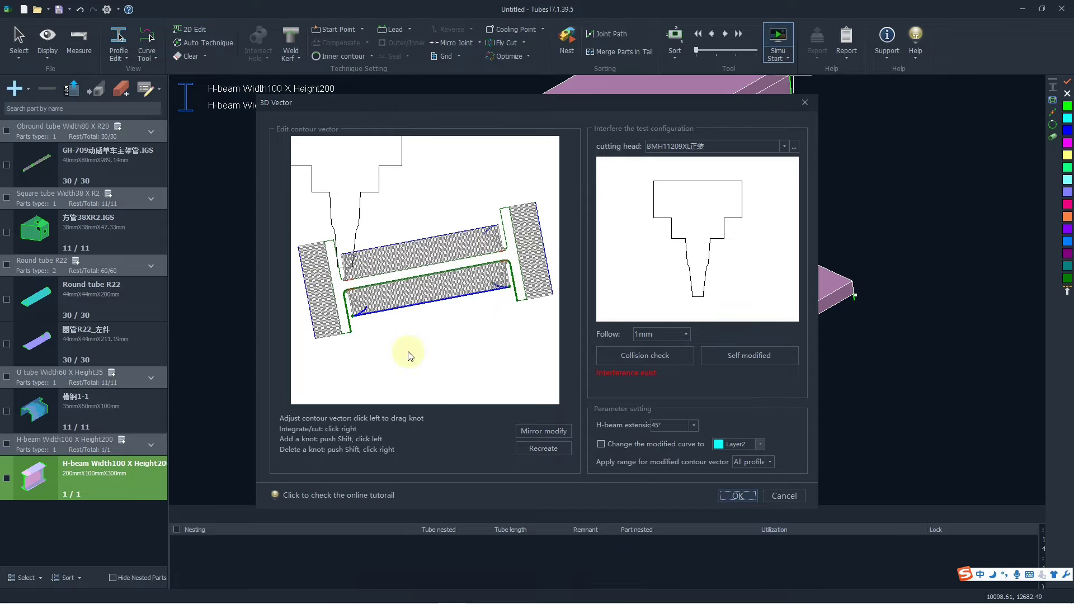
- Run the collision check, let Self modified correct the vectors, and confirm
click(643, 359)
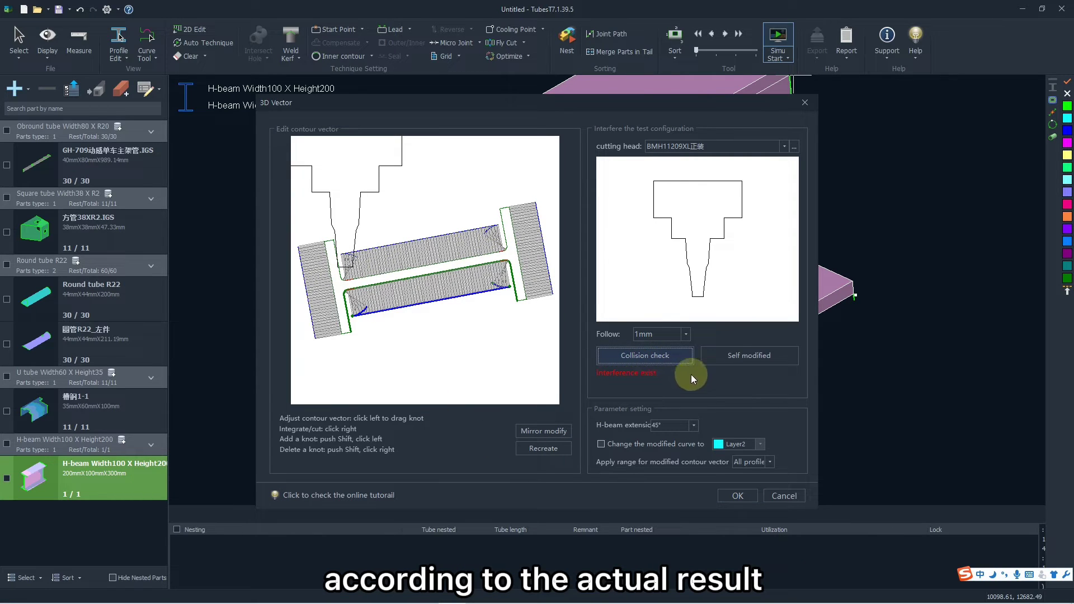
click(726, 360)
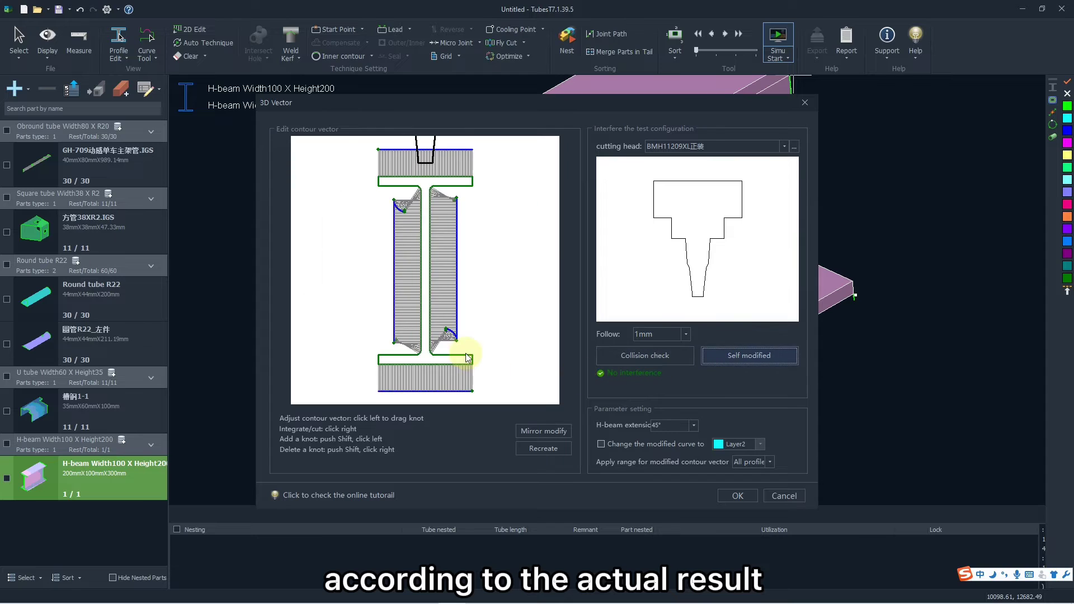
click(737, 496)
scroll(472, 216, up, 5)
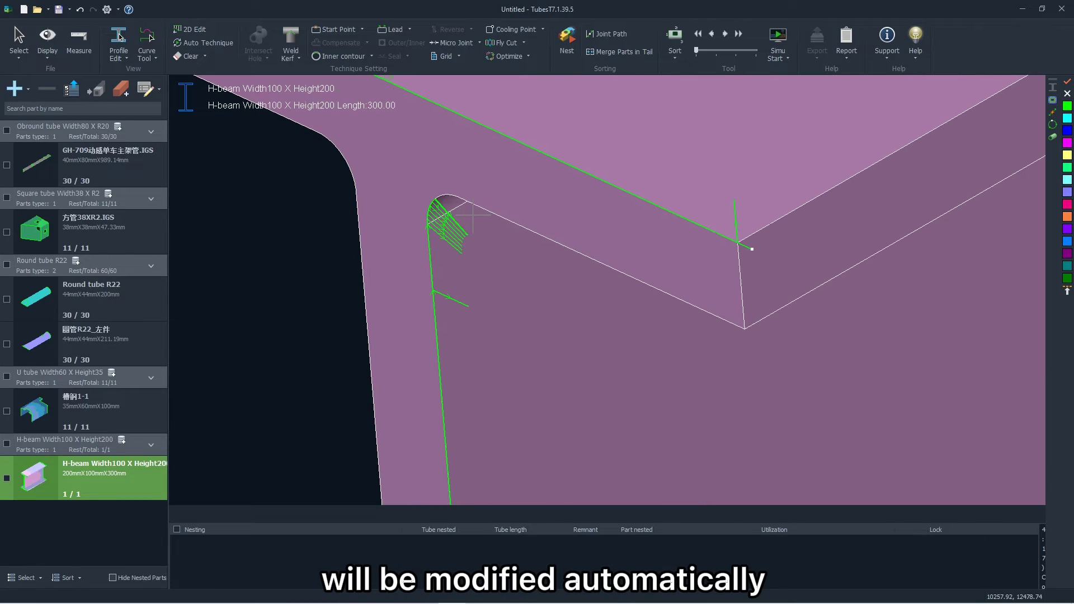
scroll(471, 216, down, 6)
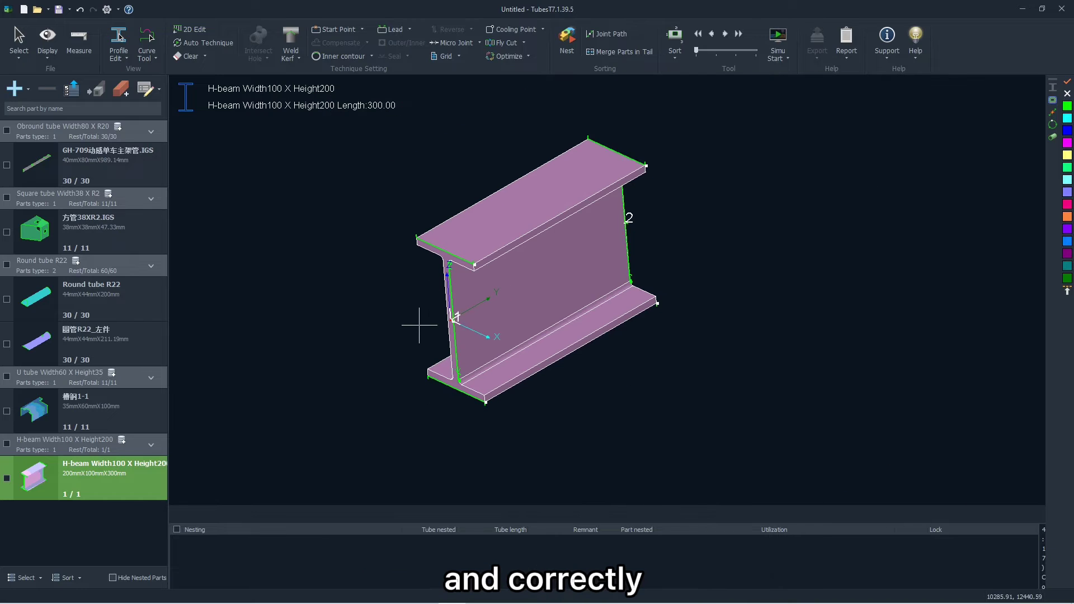
scroll(619, 342, down, 2)
scroll(510, 313, up, 4)
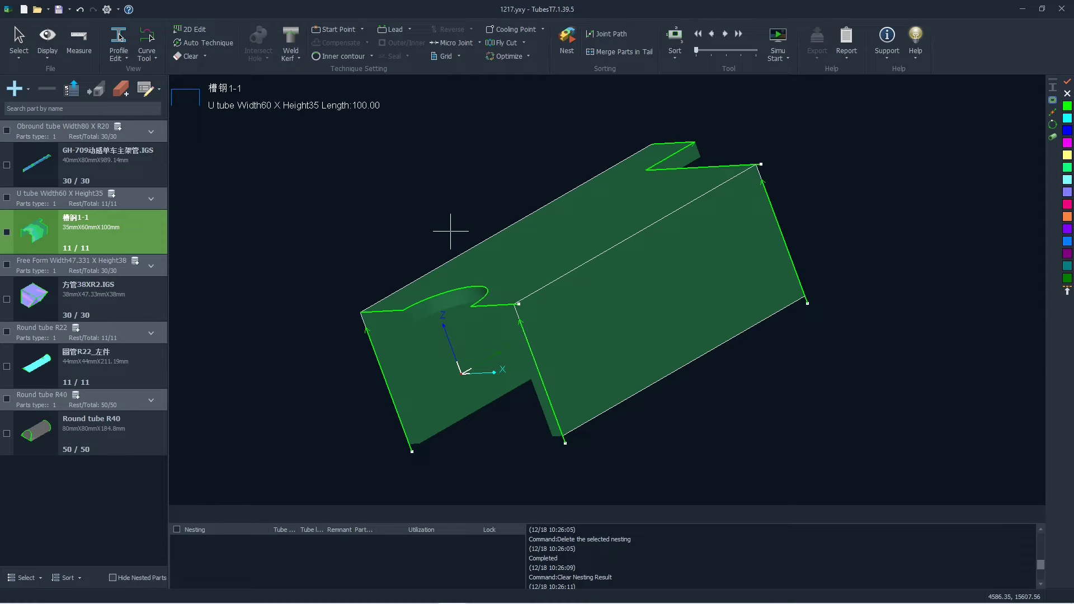
middle_drag(450, 231, 531, 216)
- Set the Free Form tube's stock length to 6000 mm in the Auto Nest list
click(568, 42)
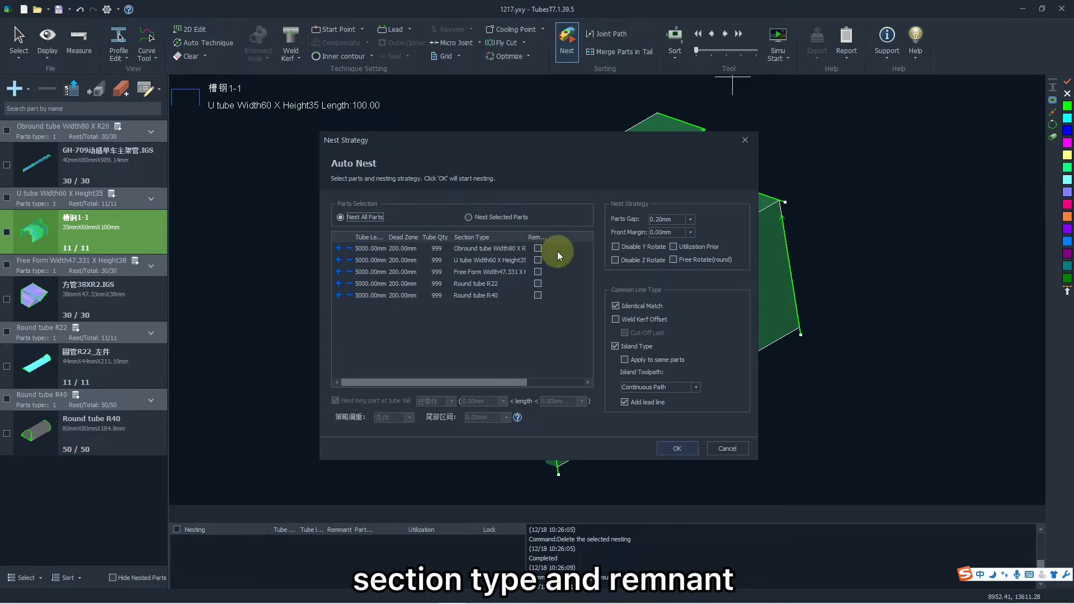
click(367, 238)
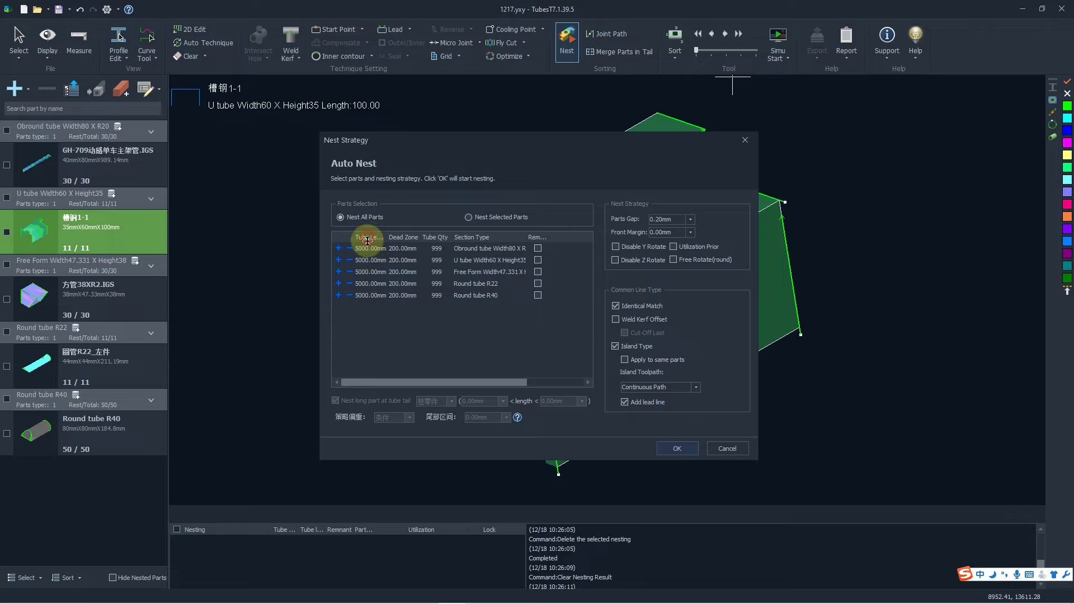
click(368, 250)
click(368, 260)
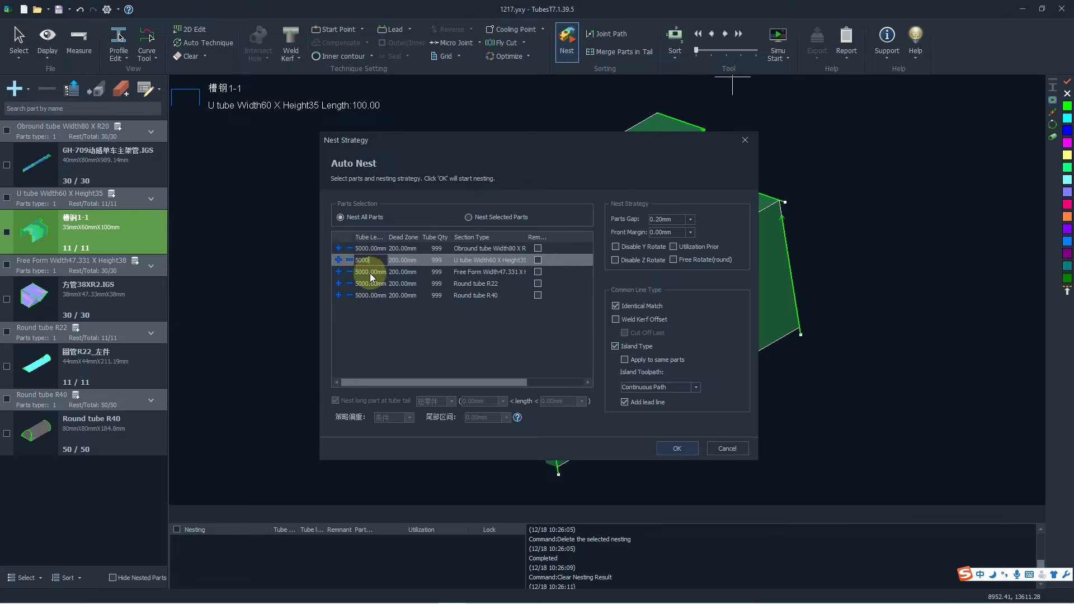
click(364, 272)
double_click(376, 271)
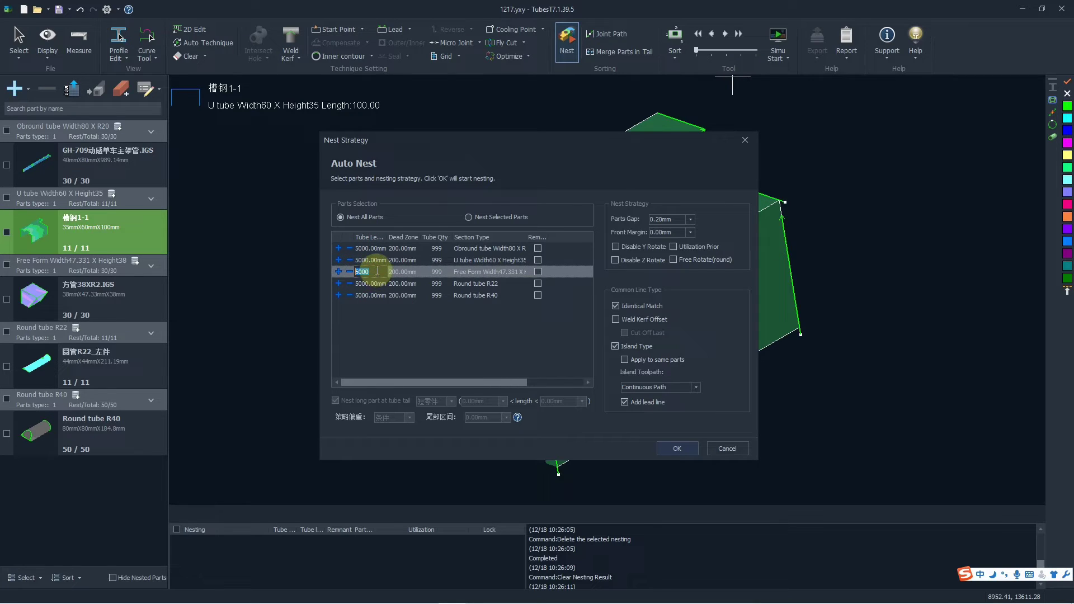
text(6000)
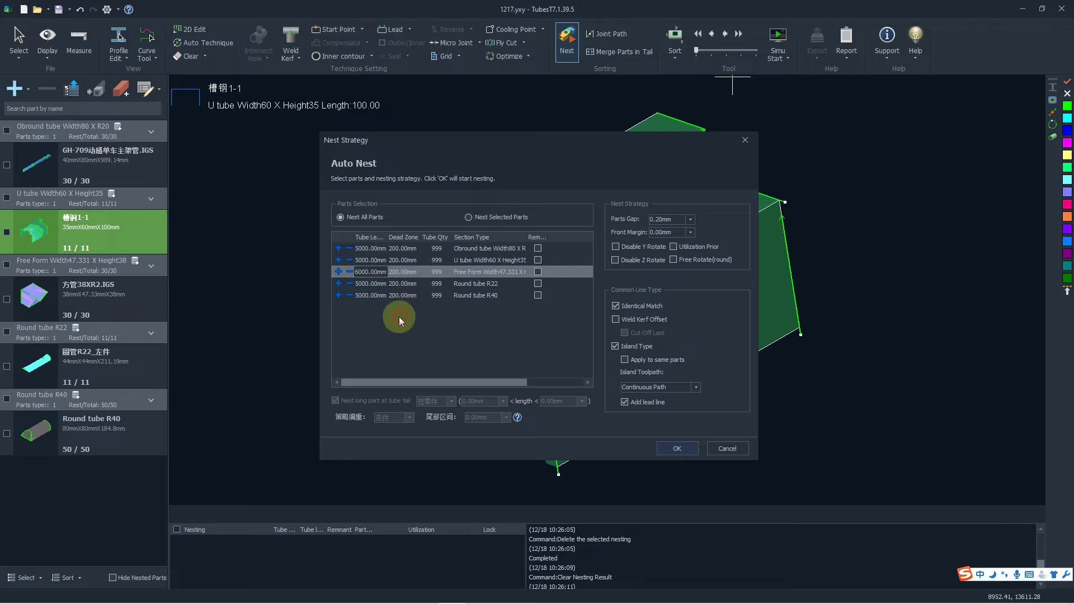
- Check the dead zone, 999 tube quantity and section type cells, leaving them unchanged
click(403, 247)
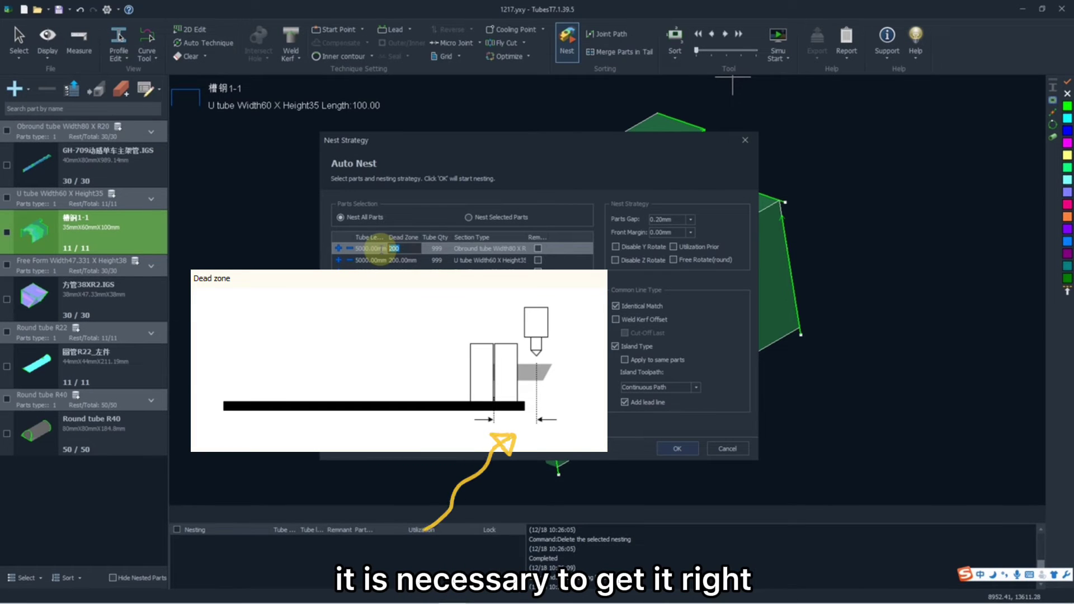
click(398, 260)
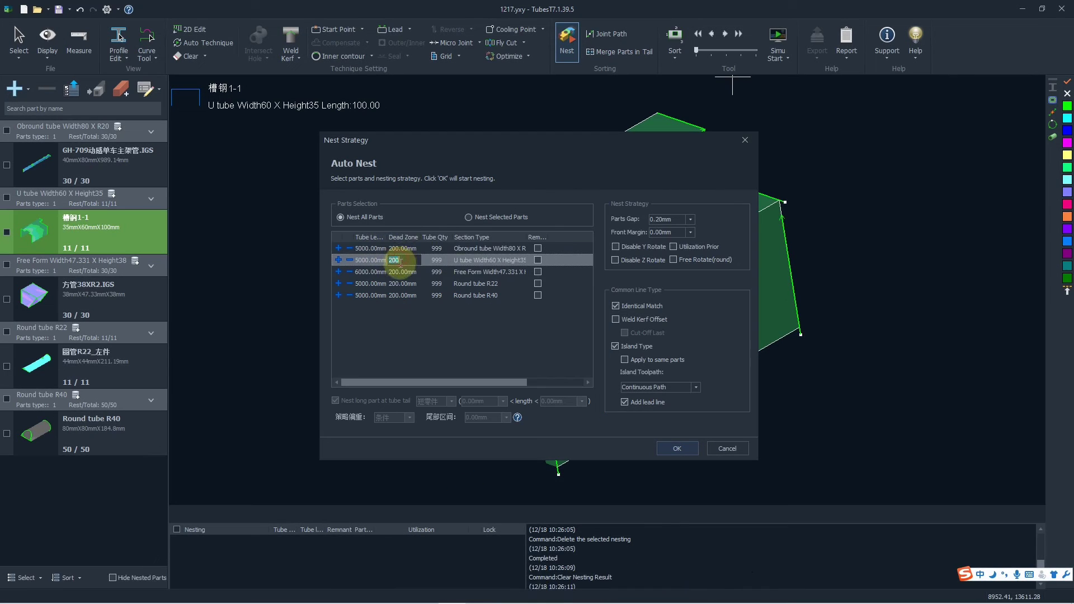
click(441, 248)
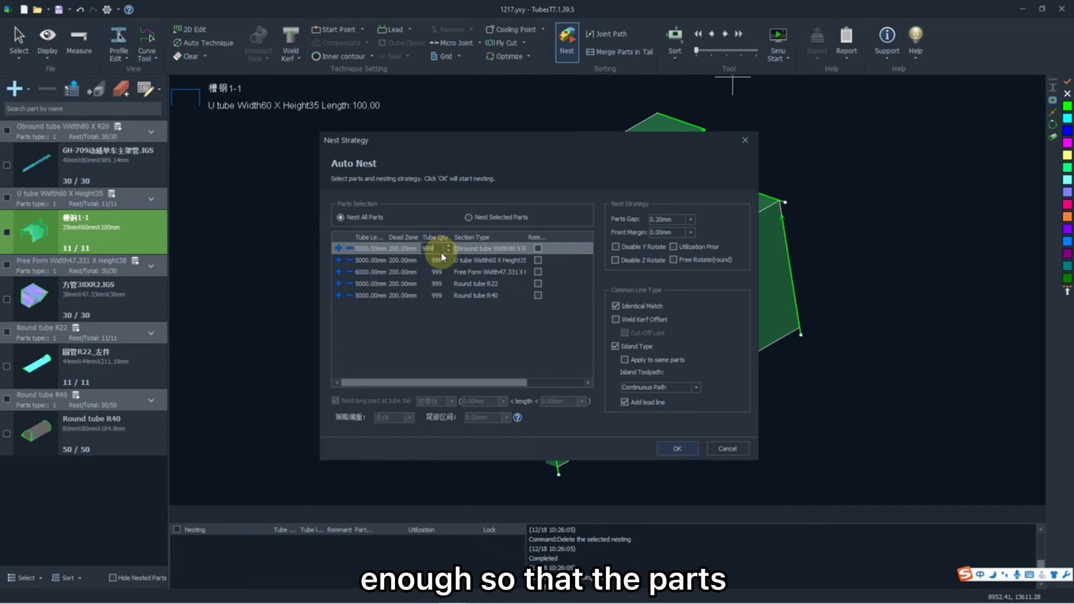
click(436, 249)
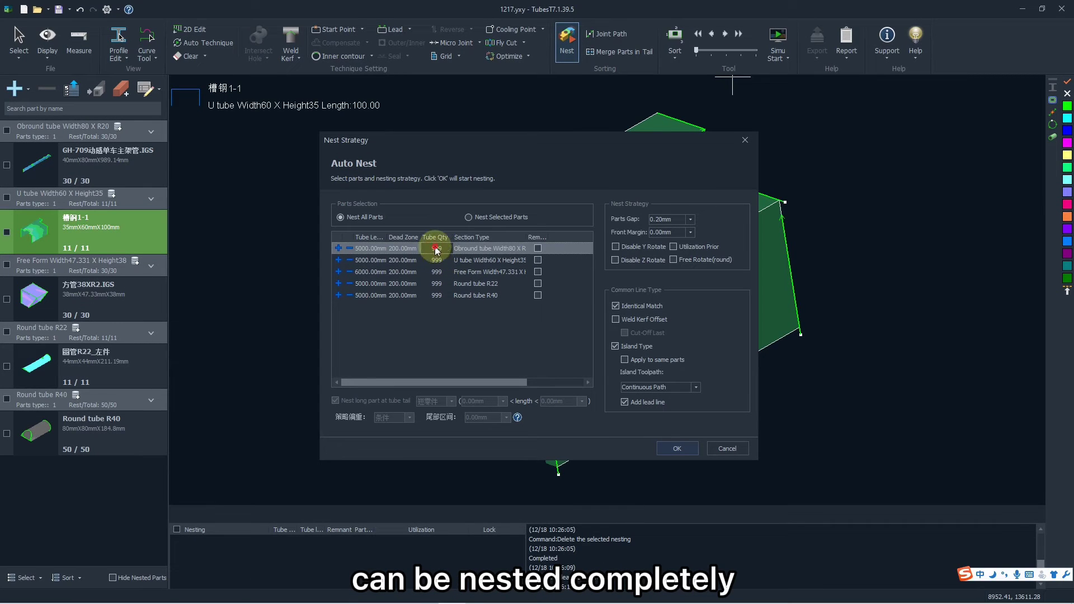
click(479, 249)
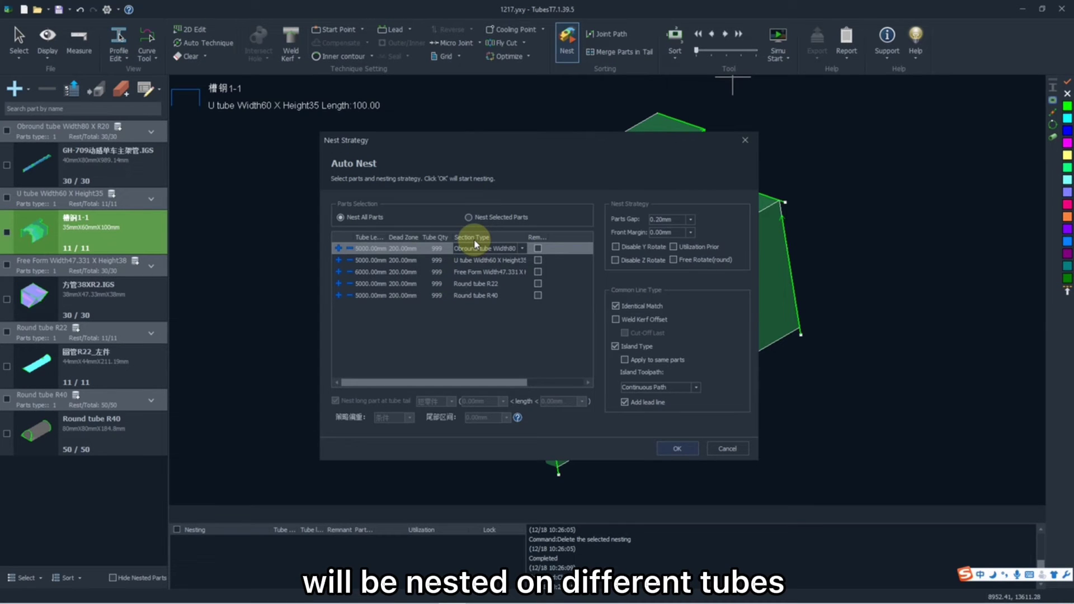
click(475, 244)
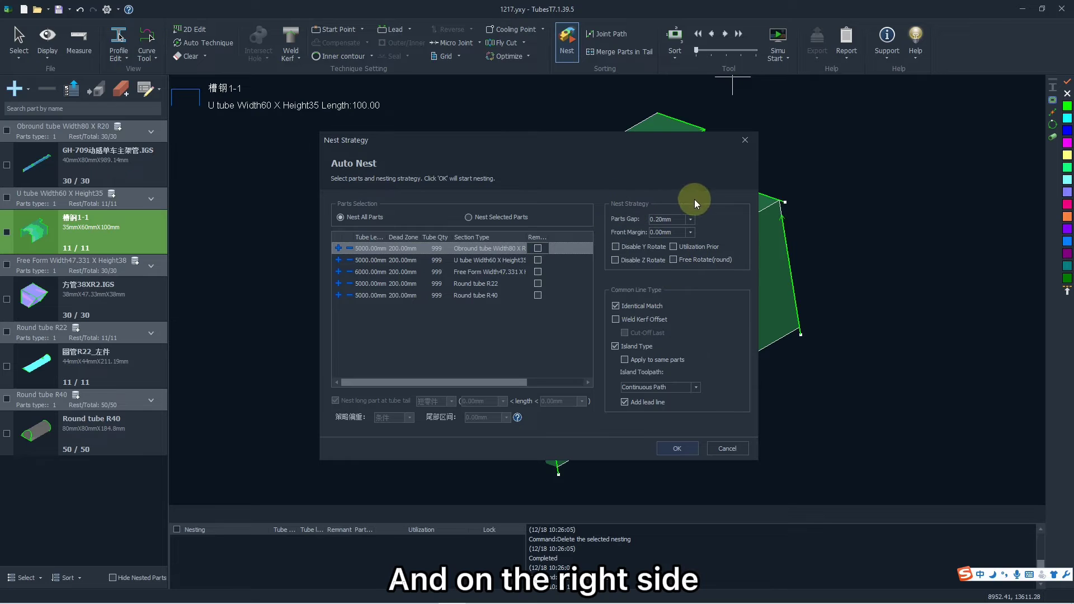
- Set a 2 mm parts gap and run the auto nest
click(685, 219)
click(706, 285)
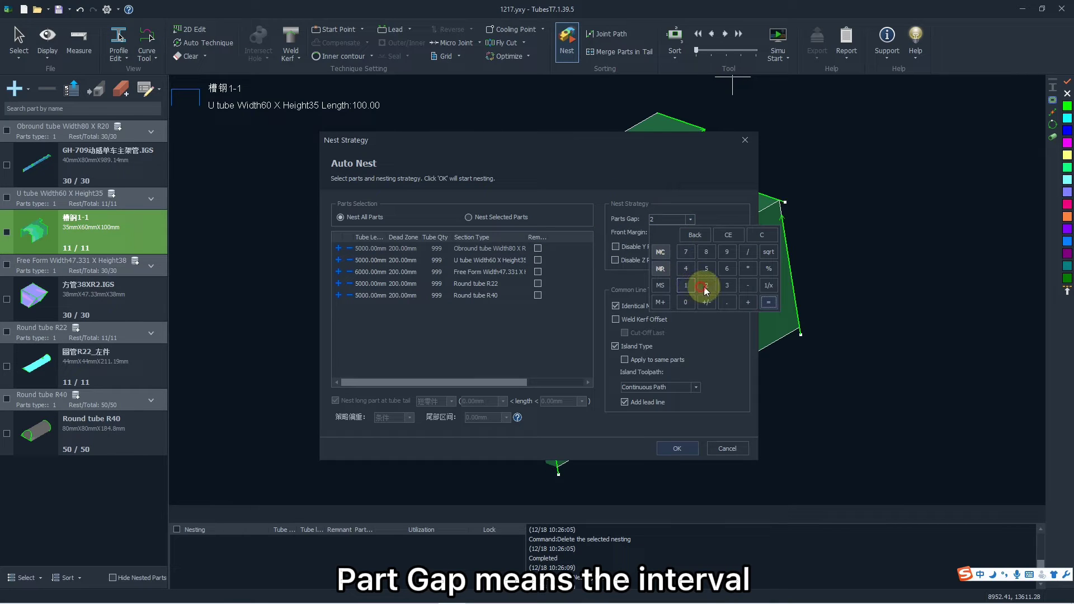
click(769, 302)
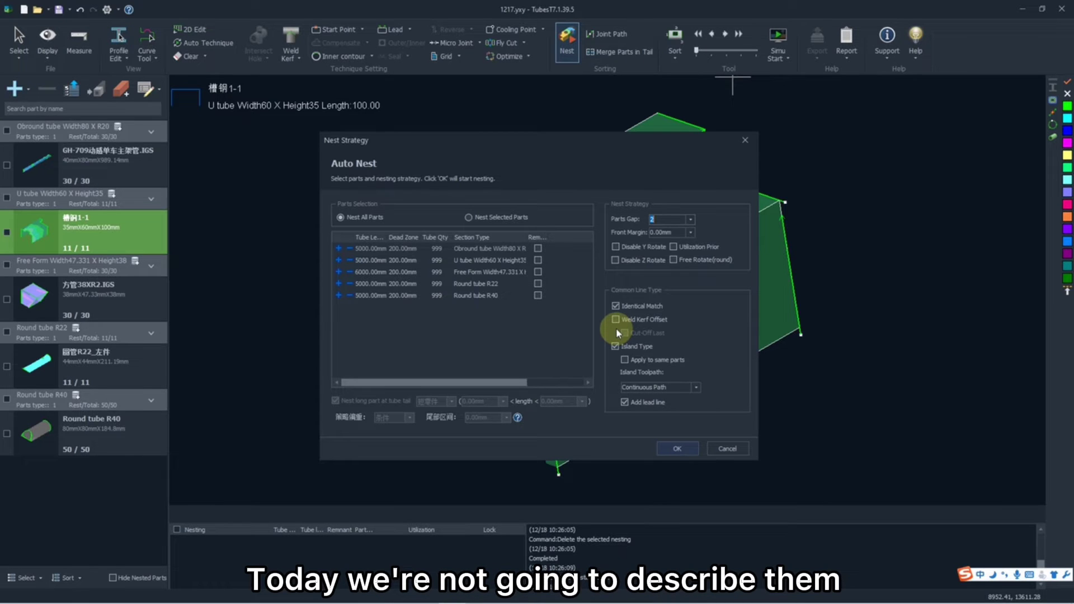
click(666, 447)
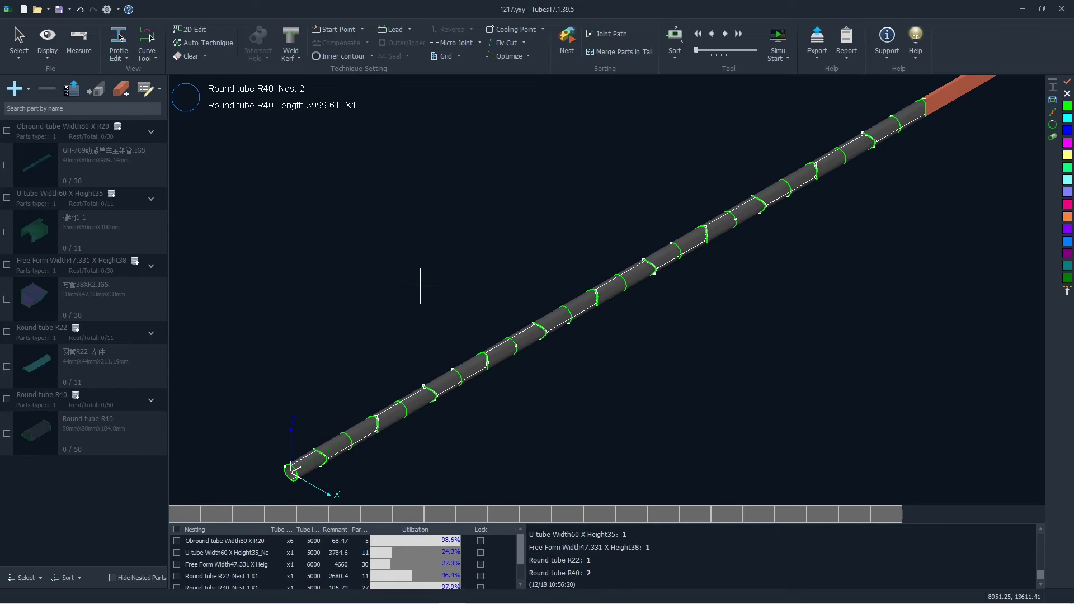
- Zoom in on the nest gaps and view the Obround, U tube and Free Form nests
scroll(430, 275, down, 3)
scroll(425, 306, up, 3)
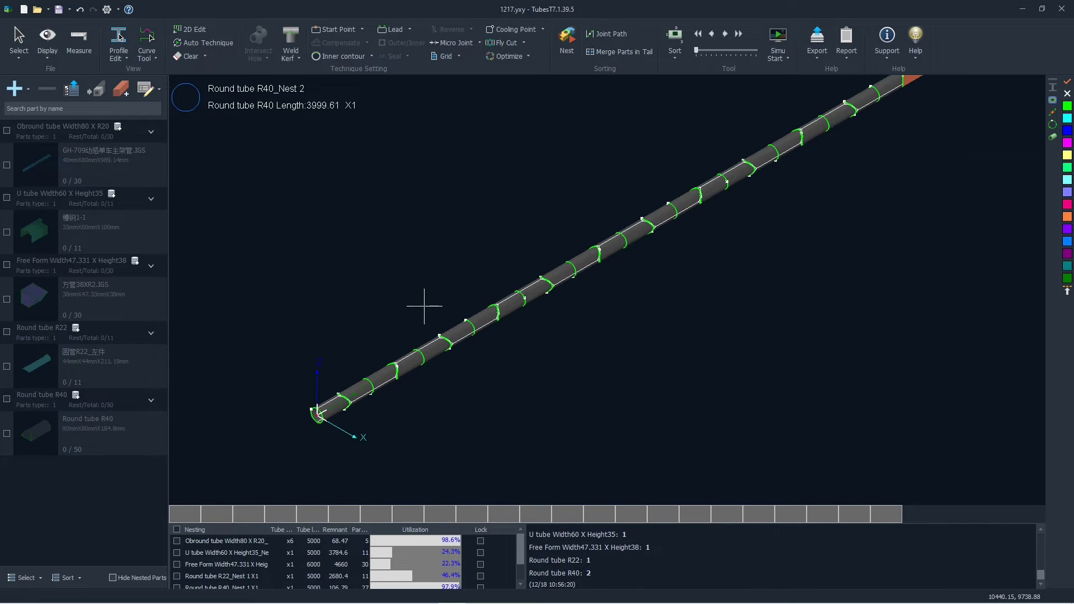
scroll(425, 310, down, 1)
scroll(297, 426, up, 8)
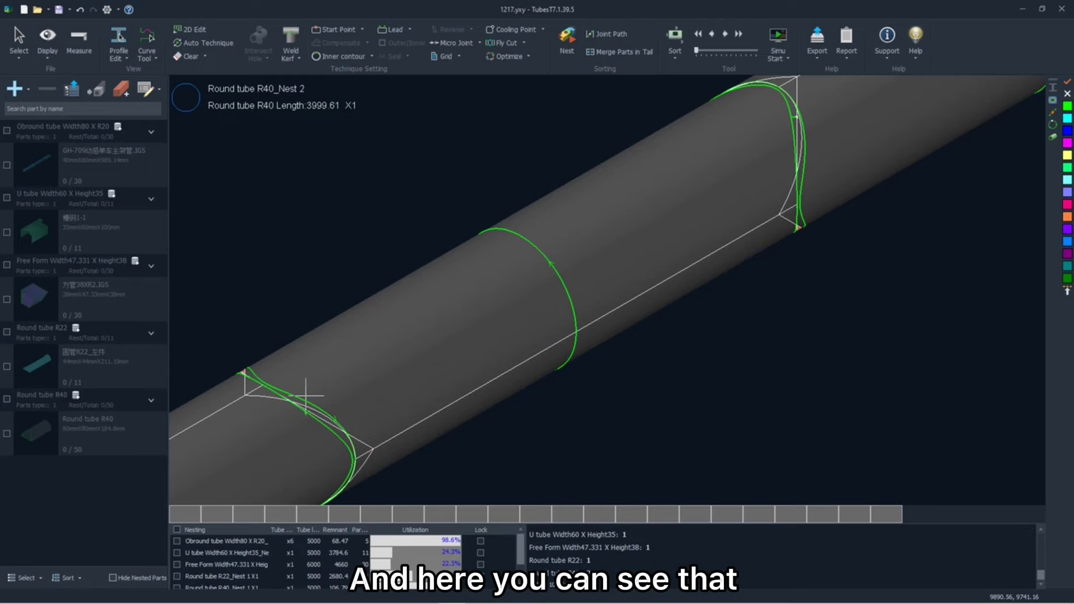
scroll(306, 395, down, 3)
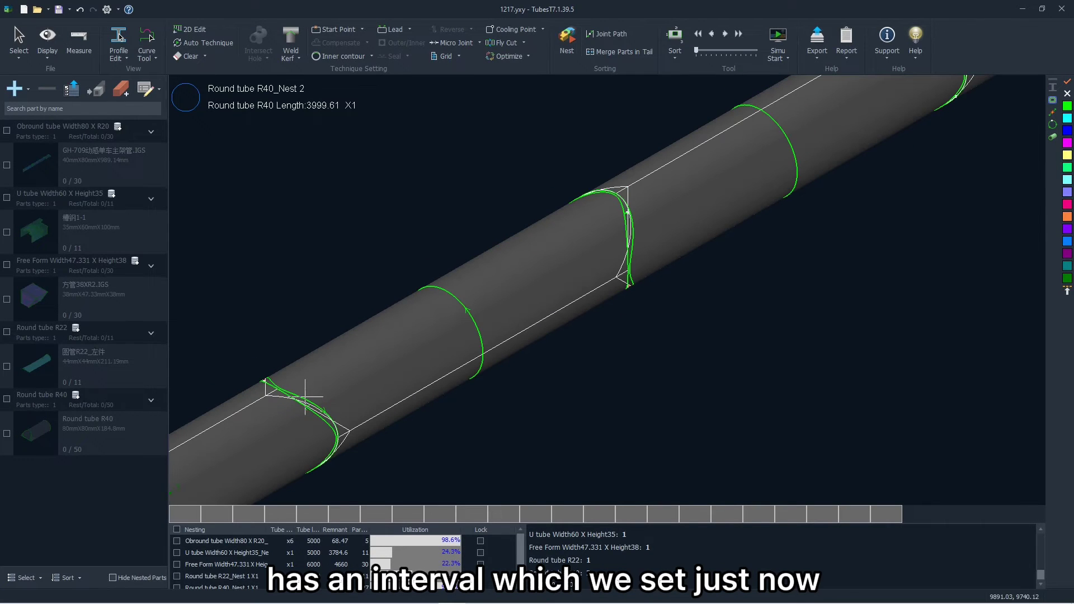
scroll(458, 305, up, 2)
scroll(427, 332, down, 2)
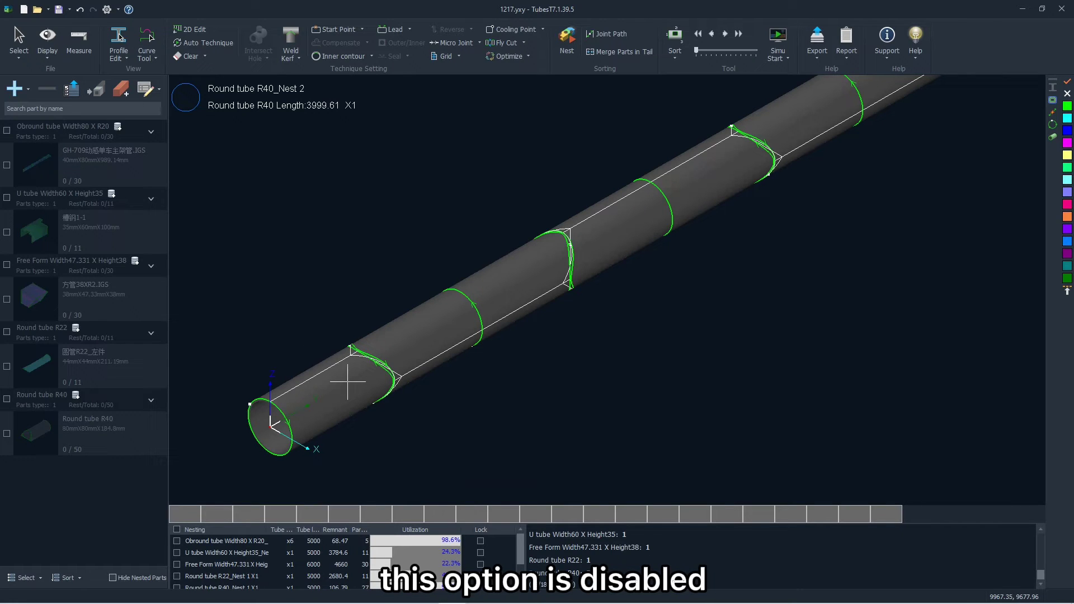
click(325, 541)
click(291, 552)
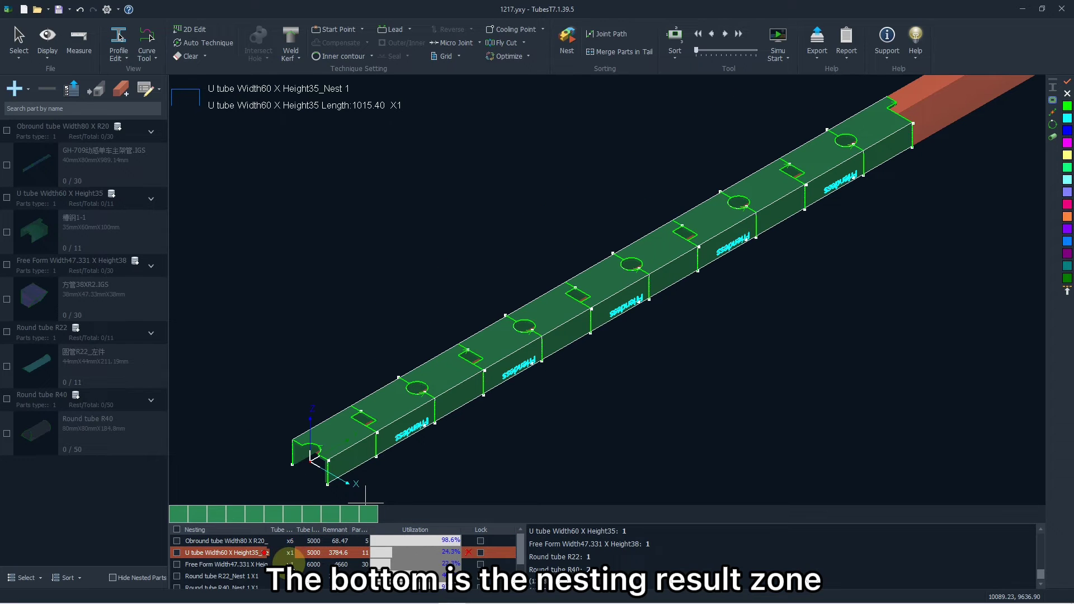
click(285, 563)
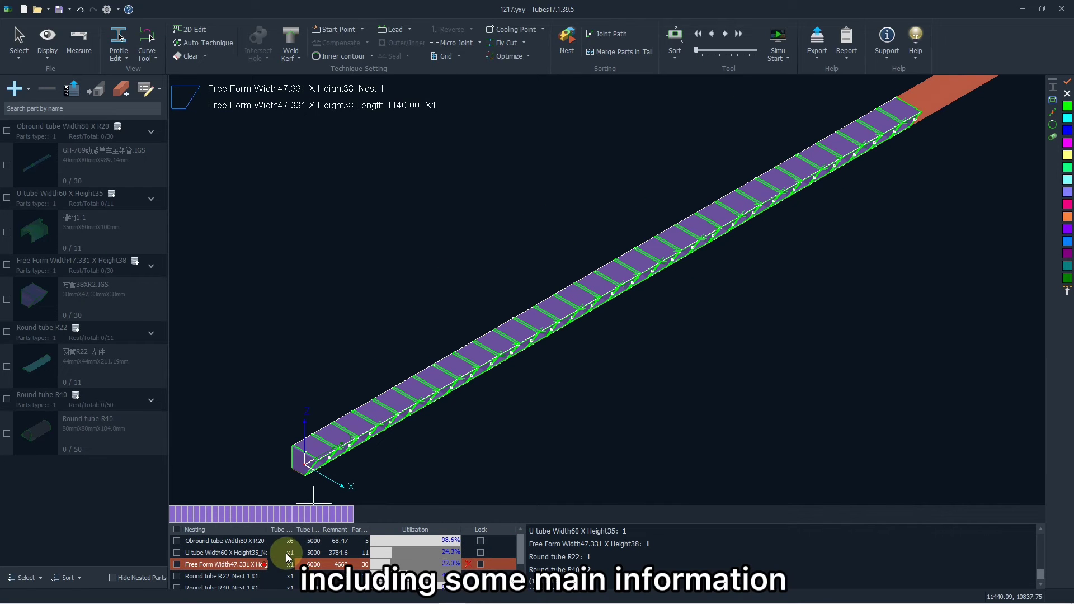
click(288, 553)
- Display the Round tube R22 nest layout
scroll(364, 352, down, 2)
scroll(375, 375, up, 5)
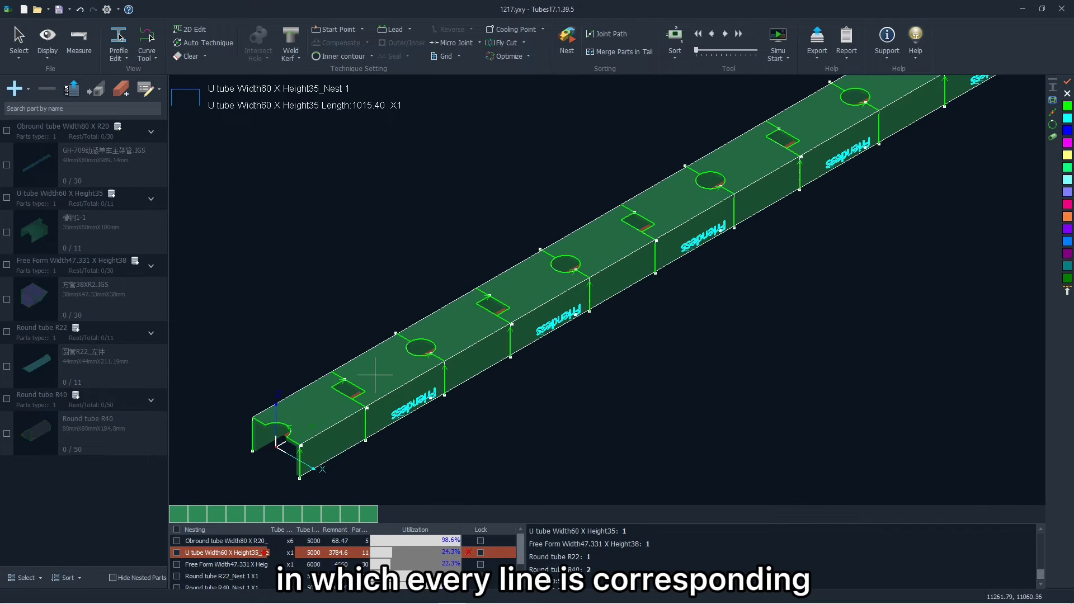
scroll(375, 404, up, 2)
scroll(375, 404, down, 2)
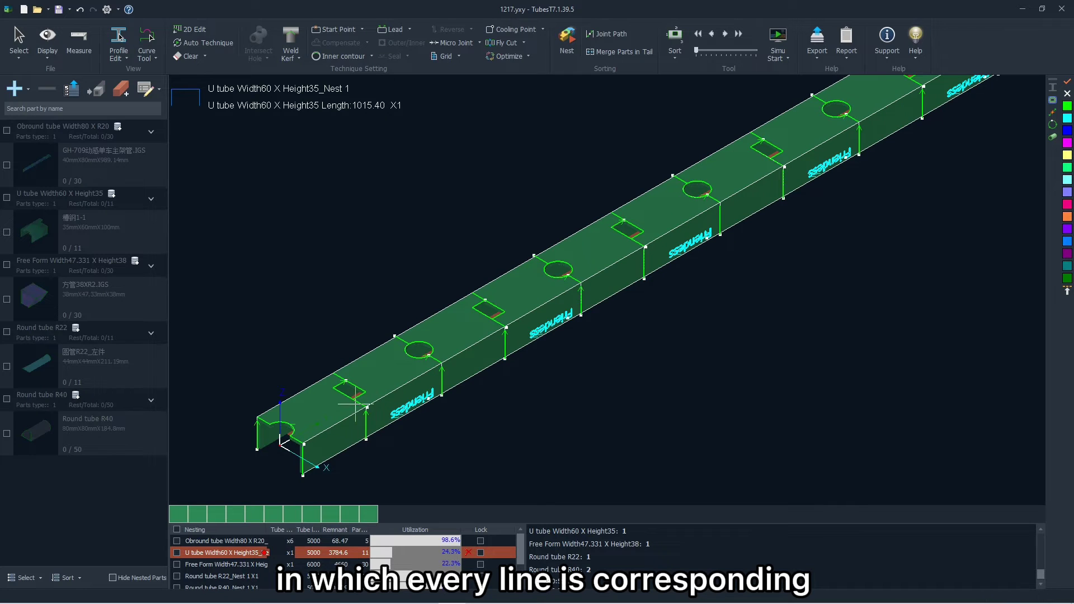
click(272, 576)
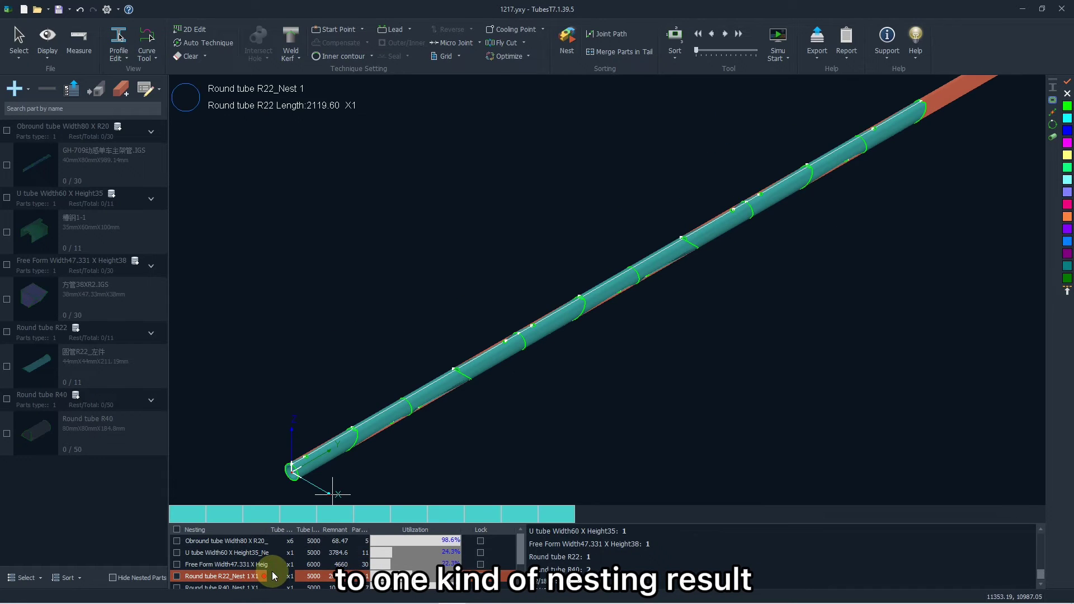
scroll(345, 418, up, 3)
scroll(347, 386, down, 2)
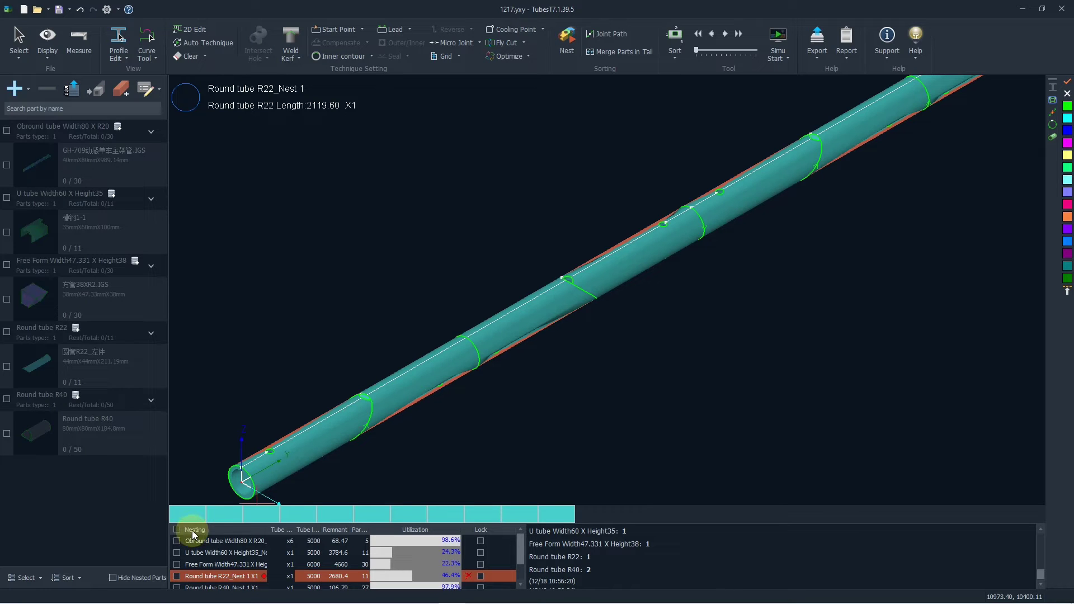
- Browse the Obround, U tube and Free Form nests, ending on Round tube R40_Nest 1
click(206, 541)
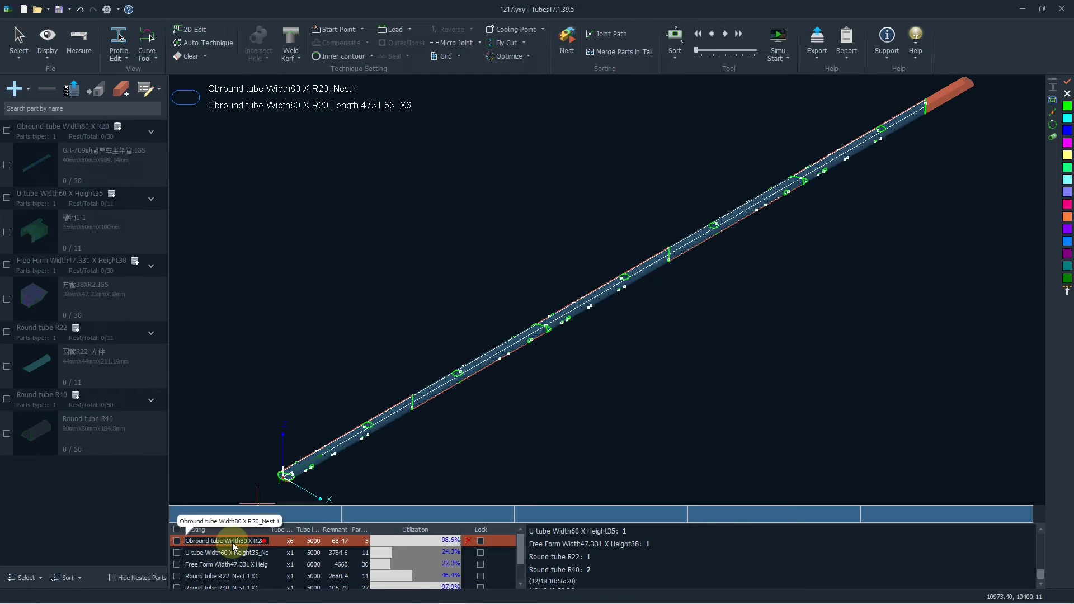
click(233, 541)
double_click(232, 541)
click(222, 541)
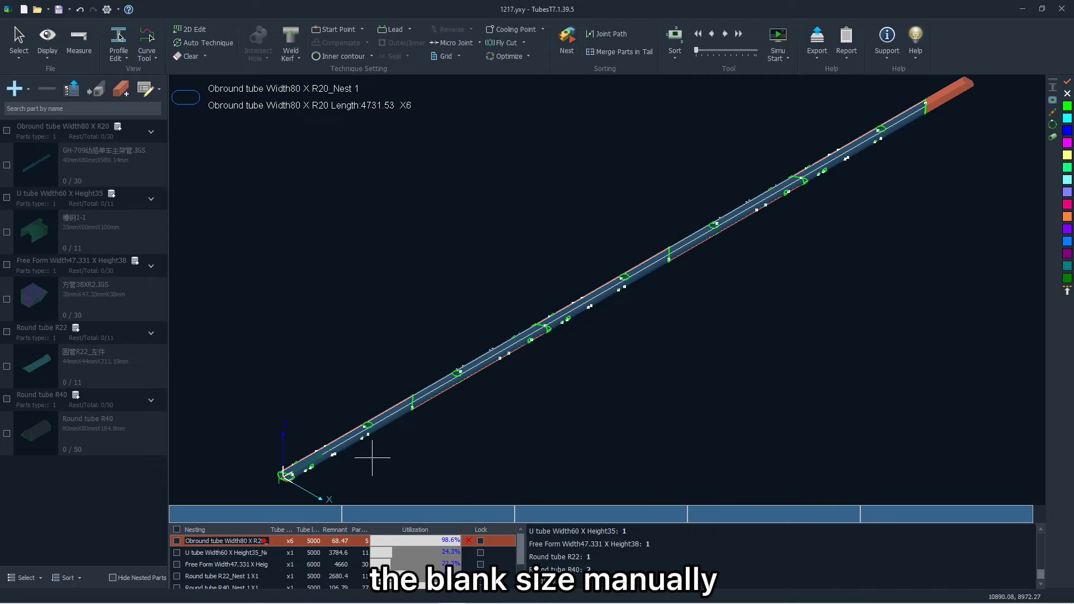
click(295, 553)
click(297, 565)
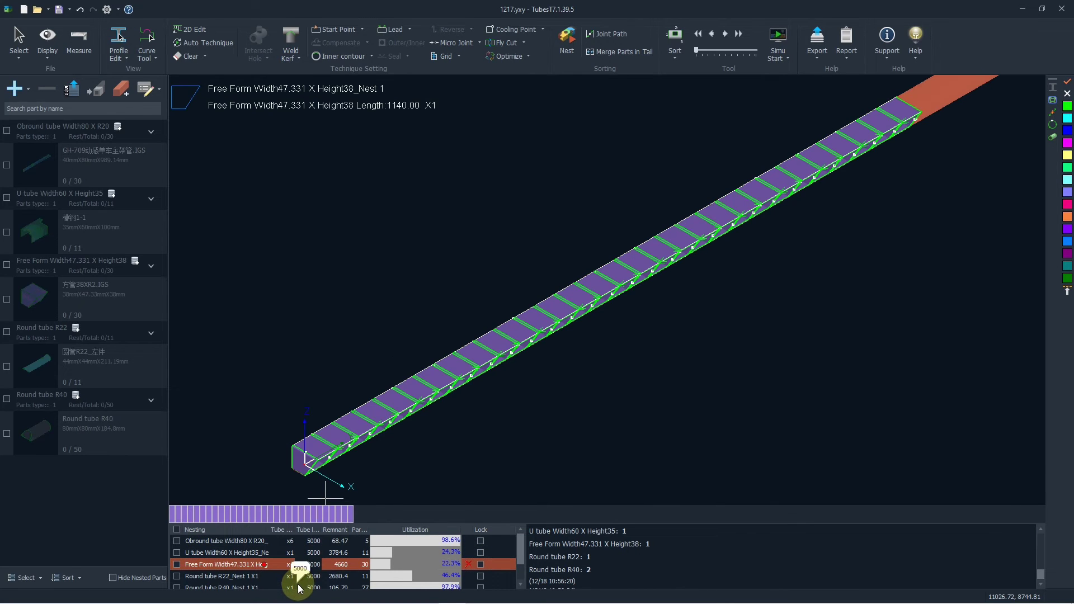
click(299, 587)
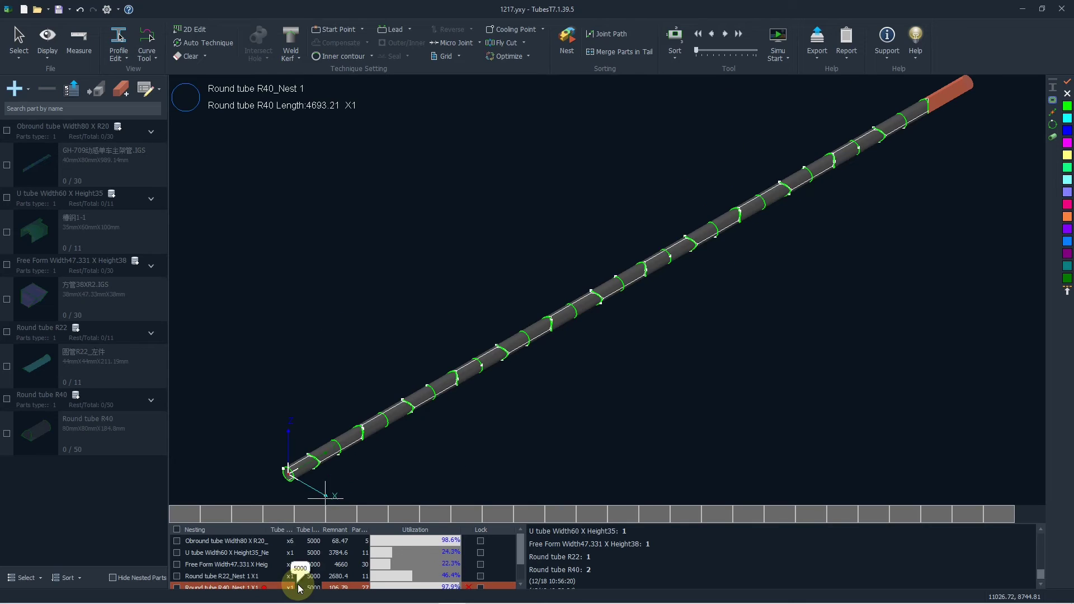
- Select the first Round tube R40 part and shift it along the tube
scroll(408, 442, down, 2)
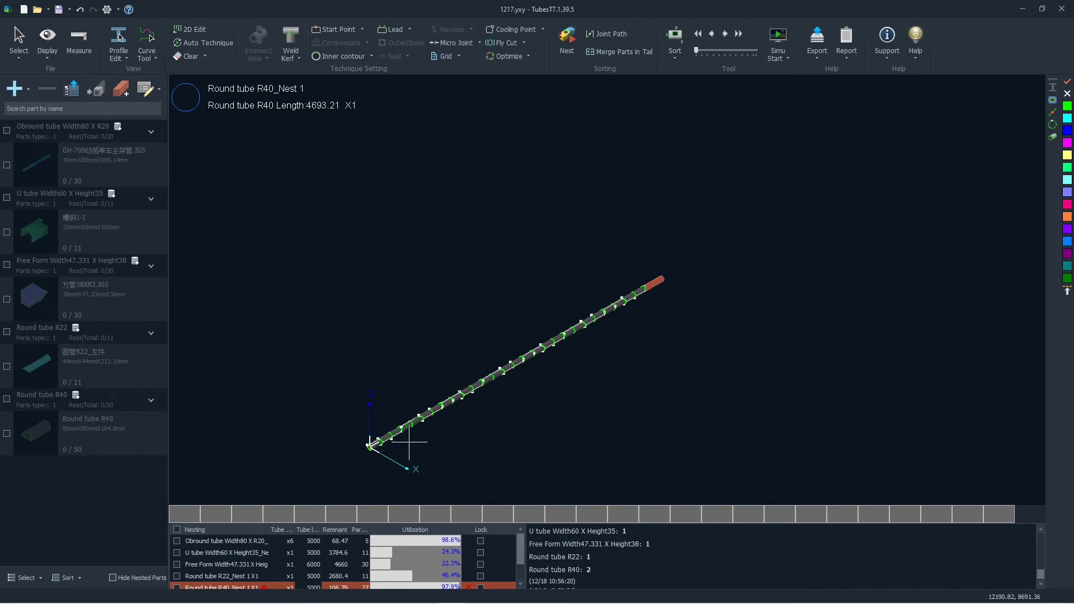
scroll(383, 426, up, 4)
scroll(384, 426, up, 3)
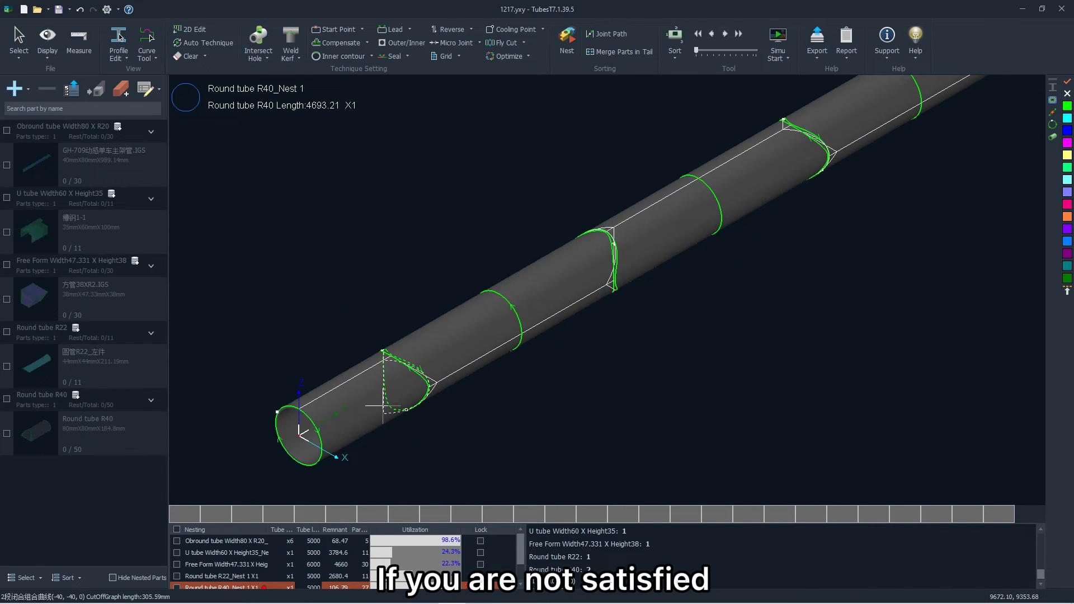
click(402, 409)
click(344, 394)
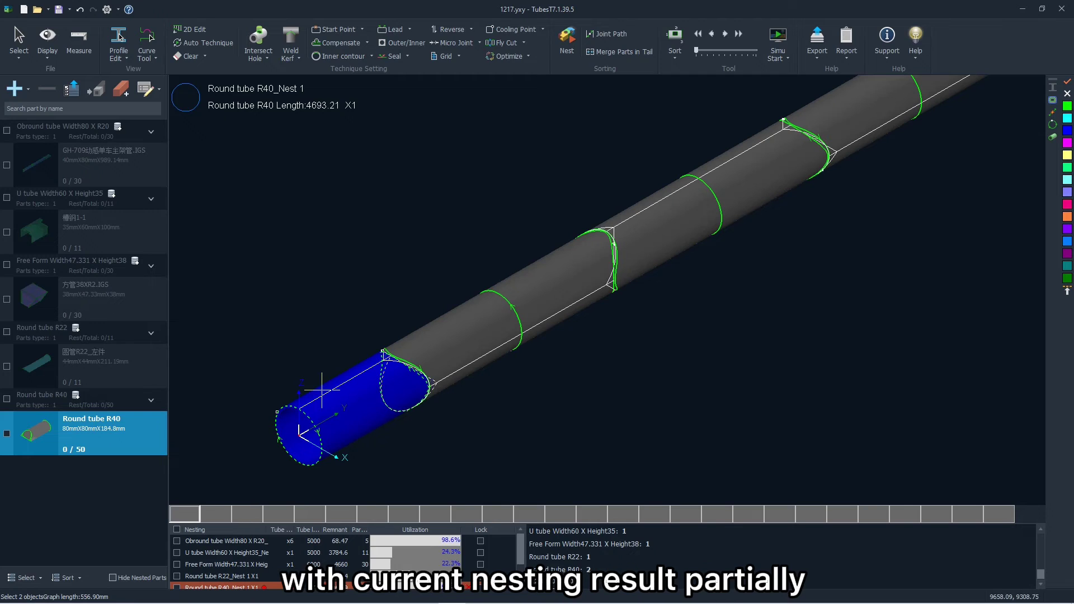
double_click(334, 365)
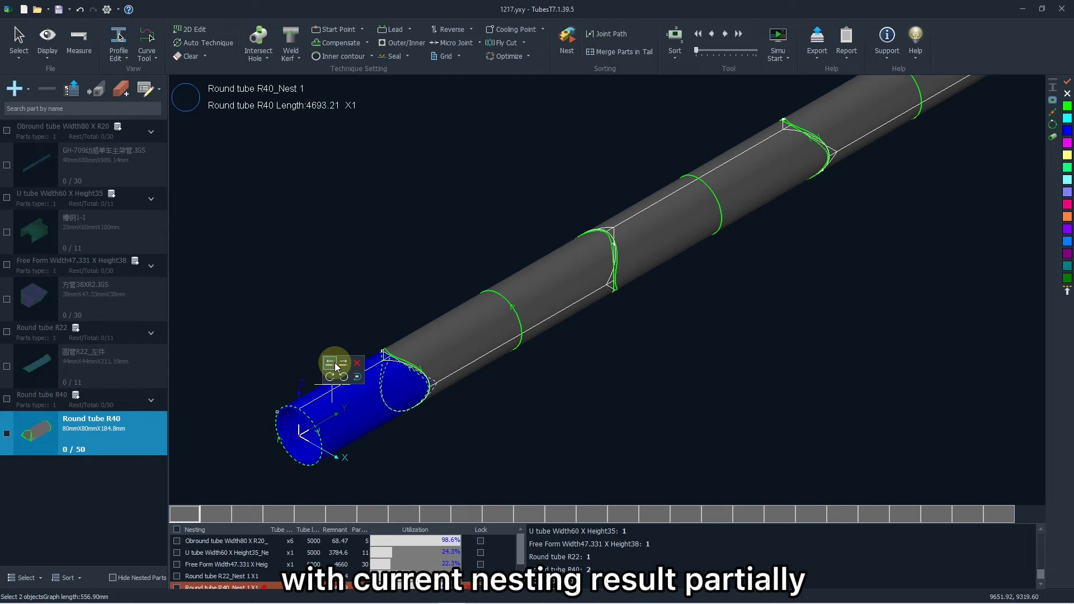
click(335, 366)
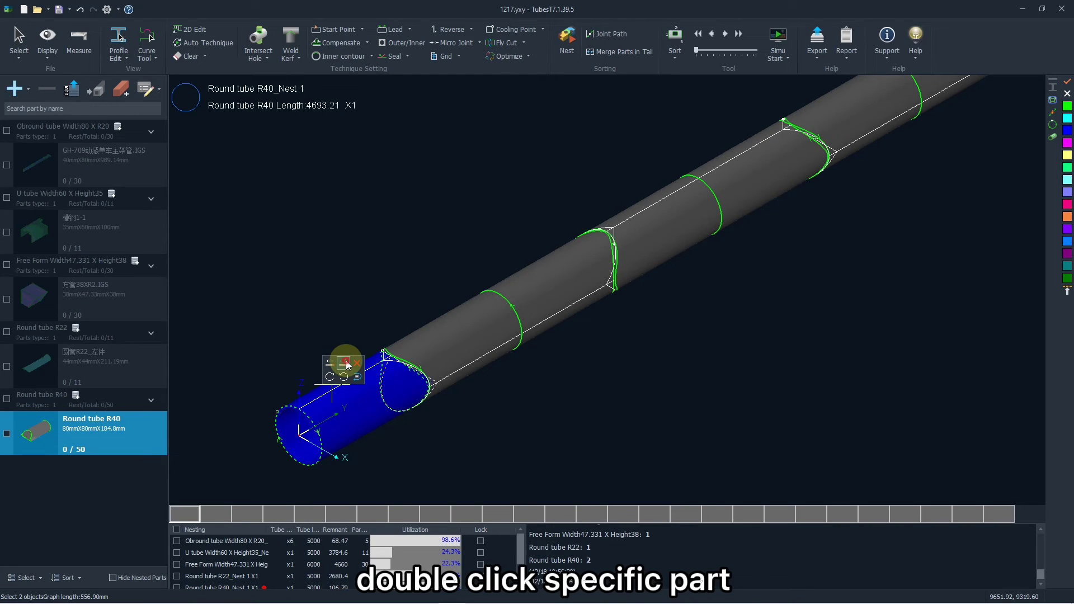
click(346, 364)
click(346, 364)
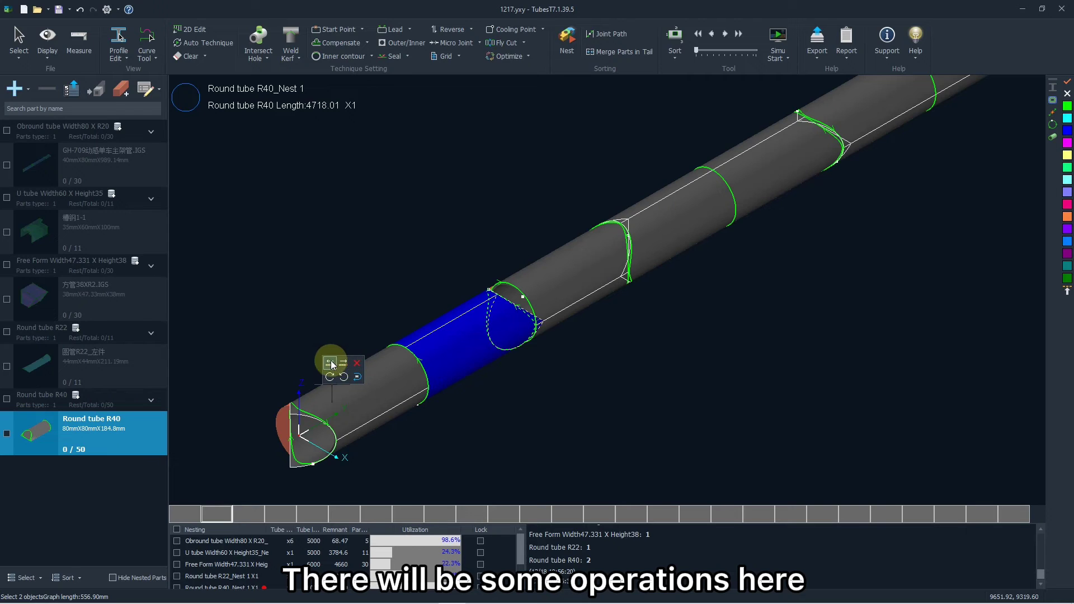
- Rotate the part about the tube axis and move it toward the far end, giving 4718.02 mm
click(330, 377)
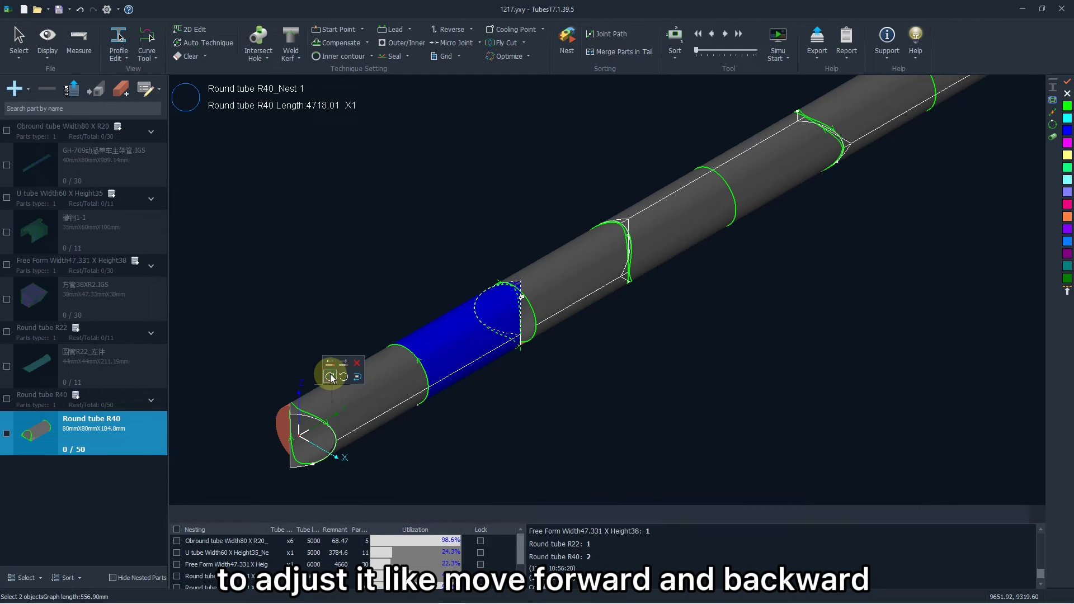
click(330, 377)
click(330, 377)
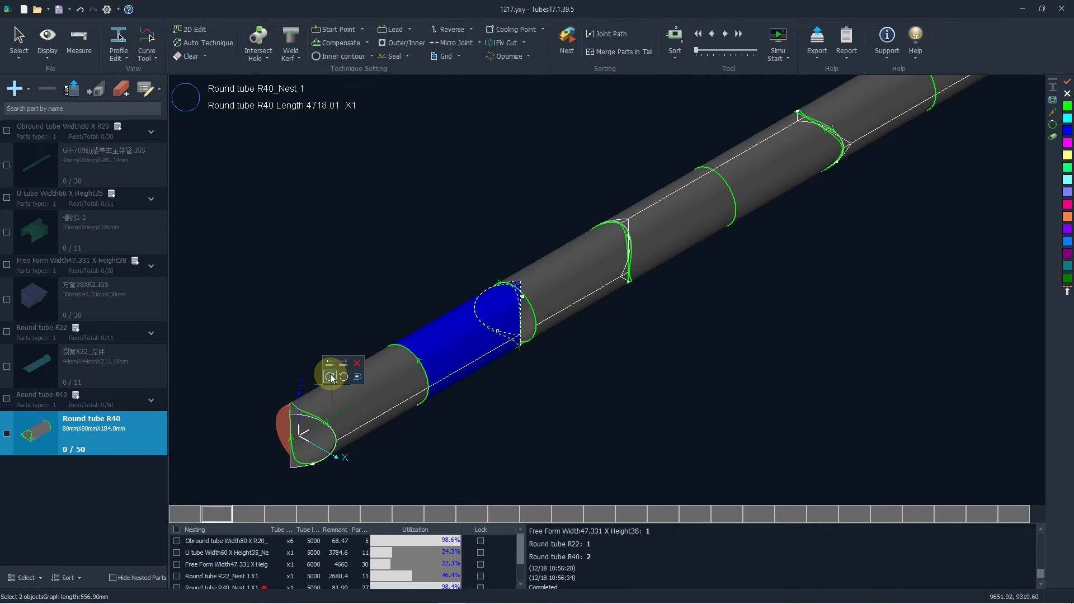
click(343, 377)
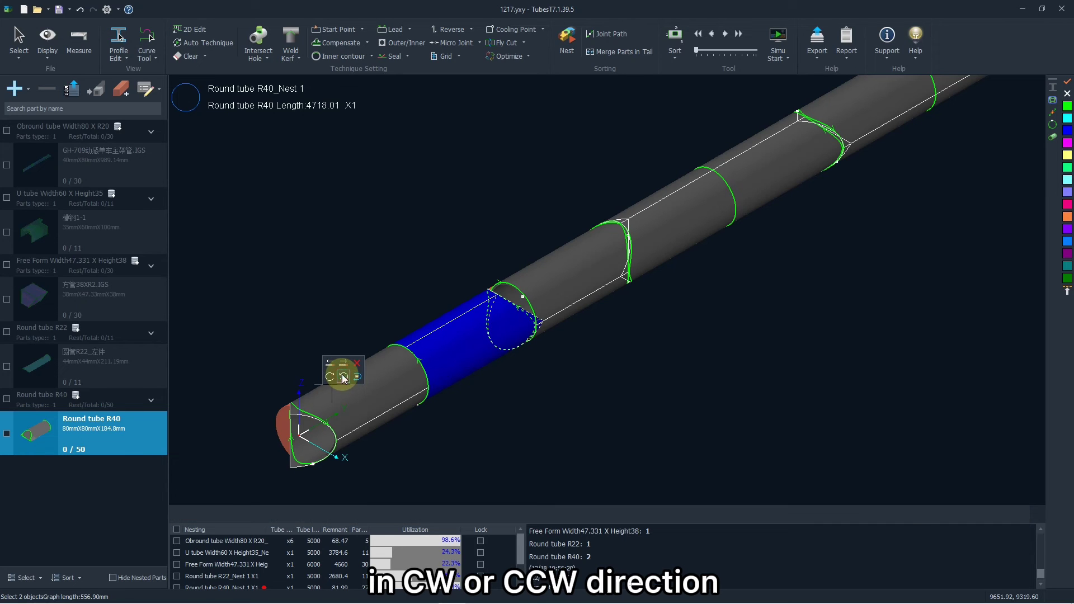
click(344, 363)
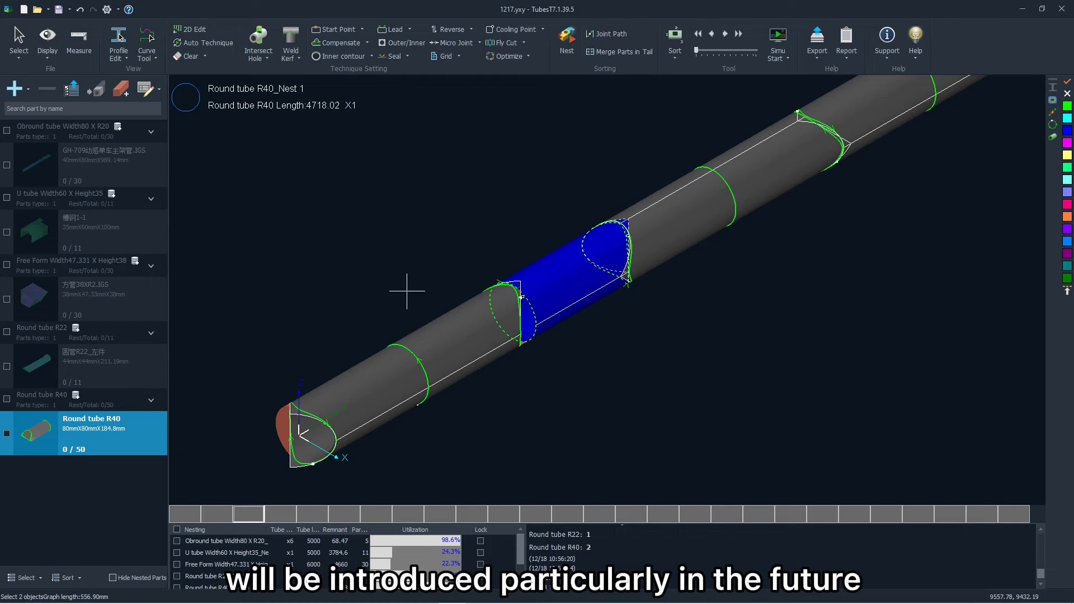
scroll(407, 291, down, 2)
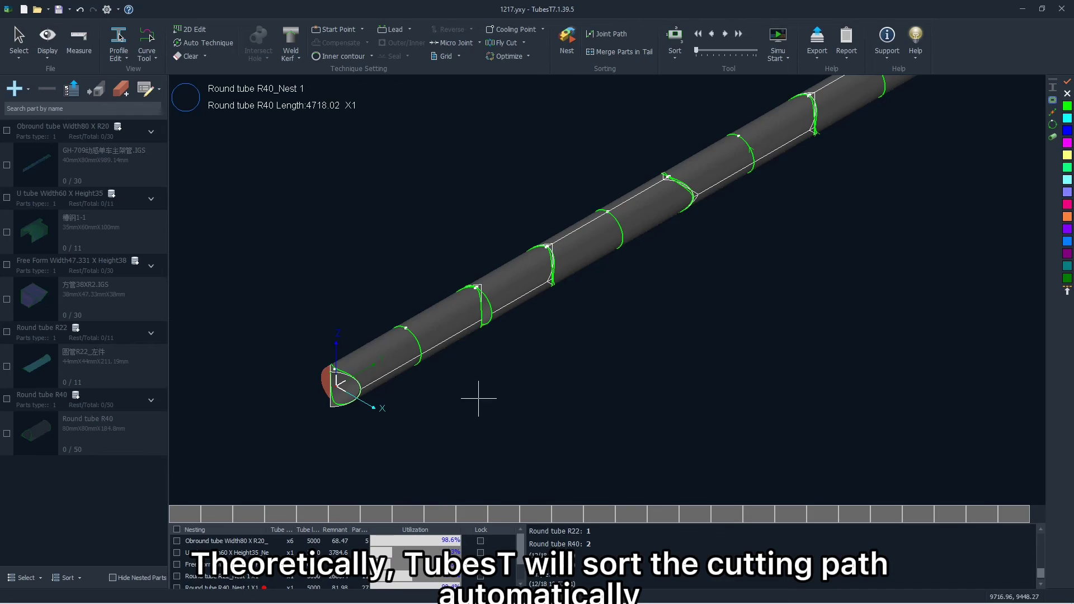
- Review the cut-sorting options, then display sequence numbers 1–12 on the R40 nest's cutting paths
click(675, 55)
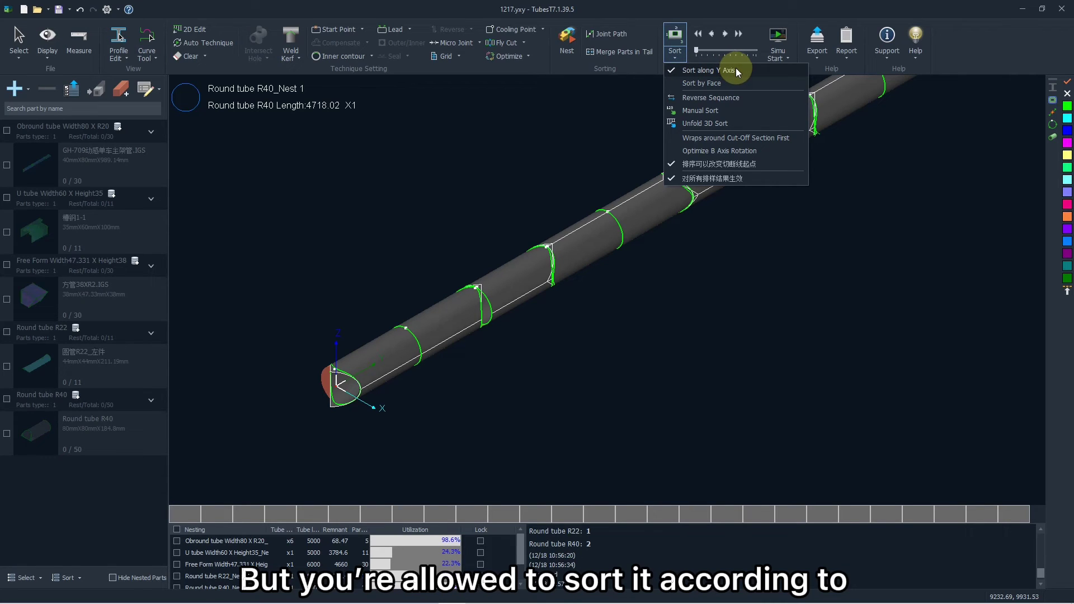
click(700, 82)
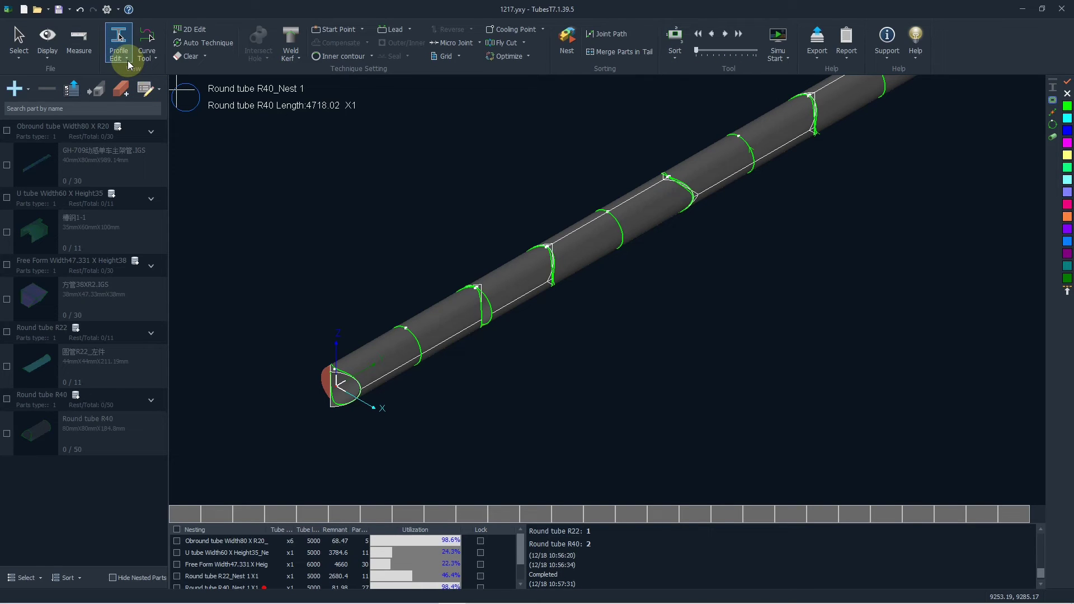
click(48, 56)
click(72, 84)
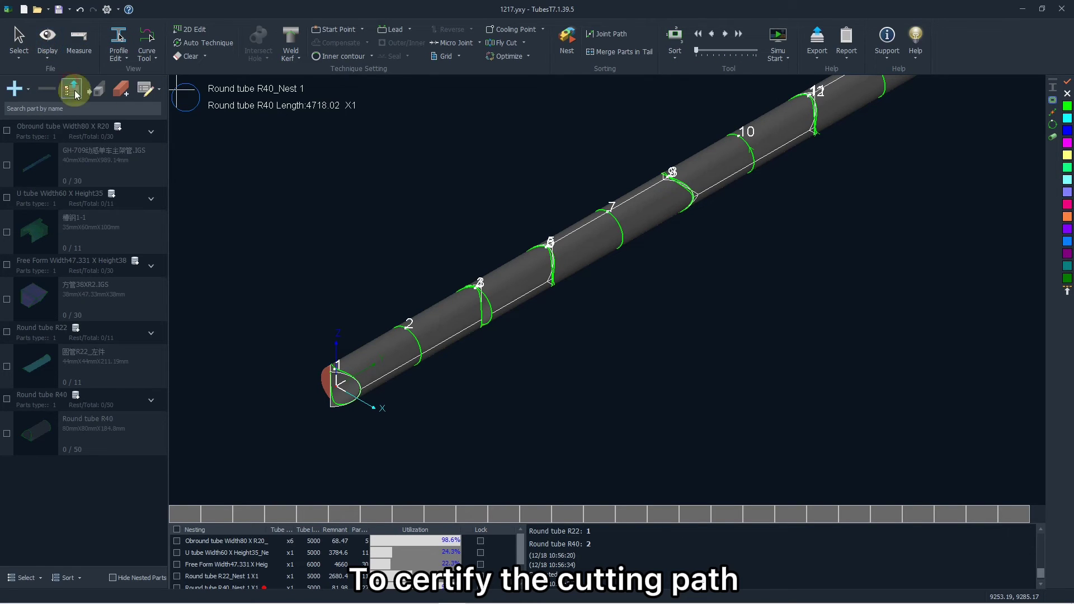
- Step the path check forward one cut, then back two cuts, using the Tool arrows
scroll(340, 305, down, 3)
scroll(381, 322, up, 5)
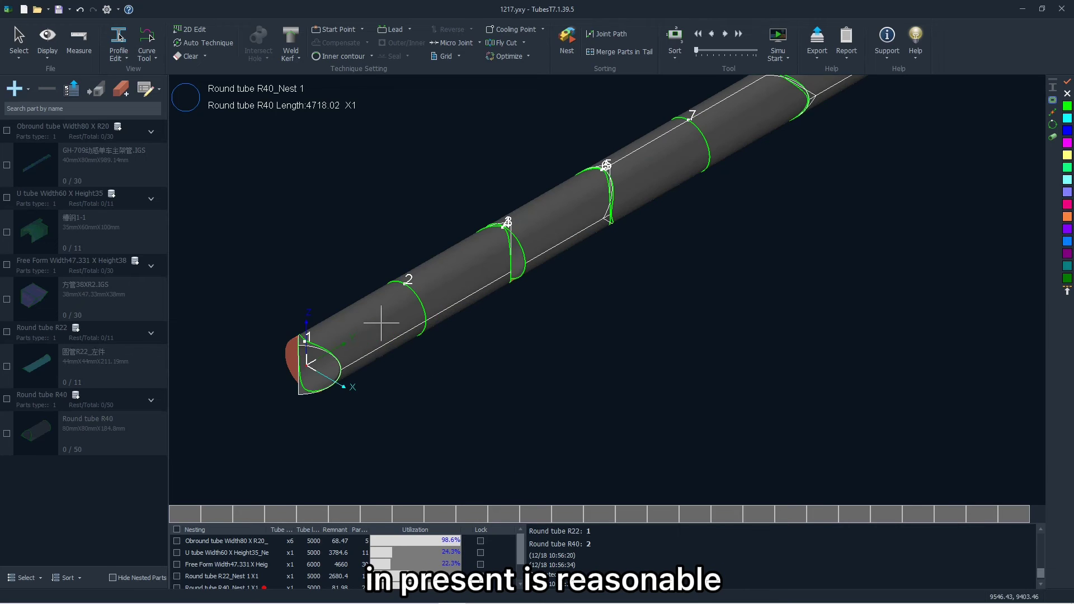
scroll(412, 282, up, 4)
scroll(379, 292, down, 2)
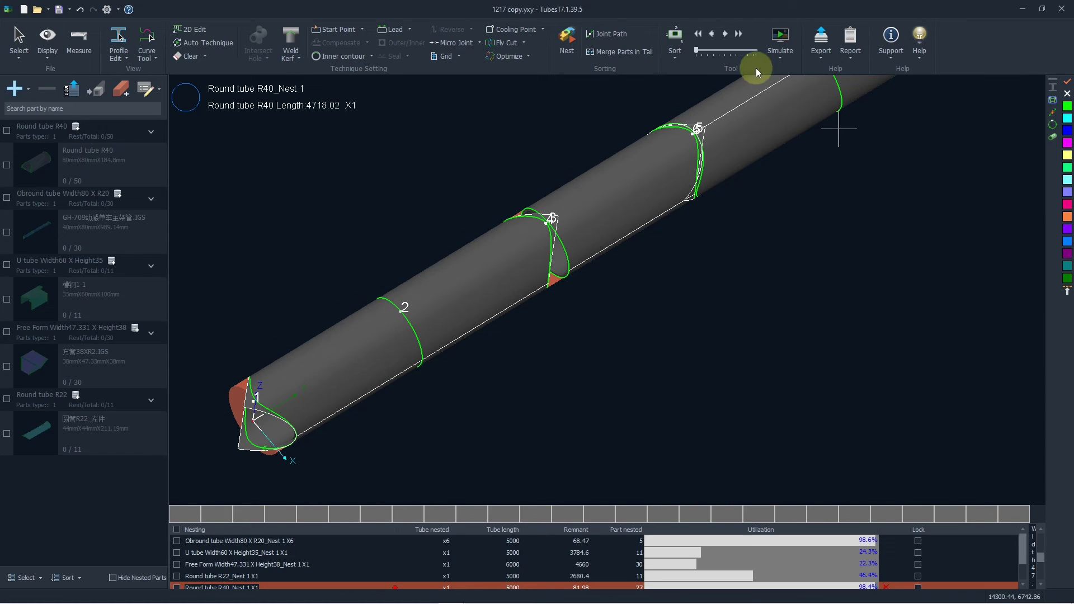
click(724, 35)
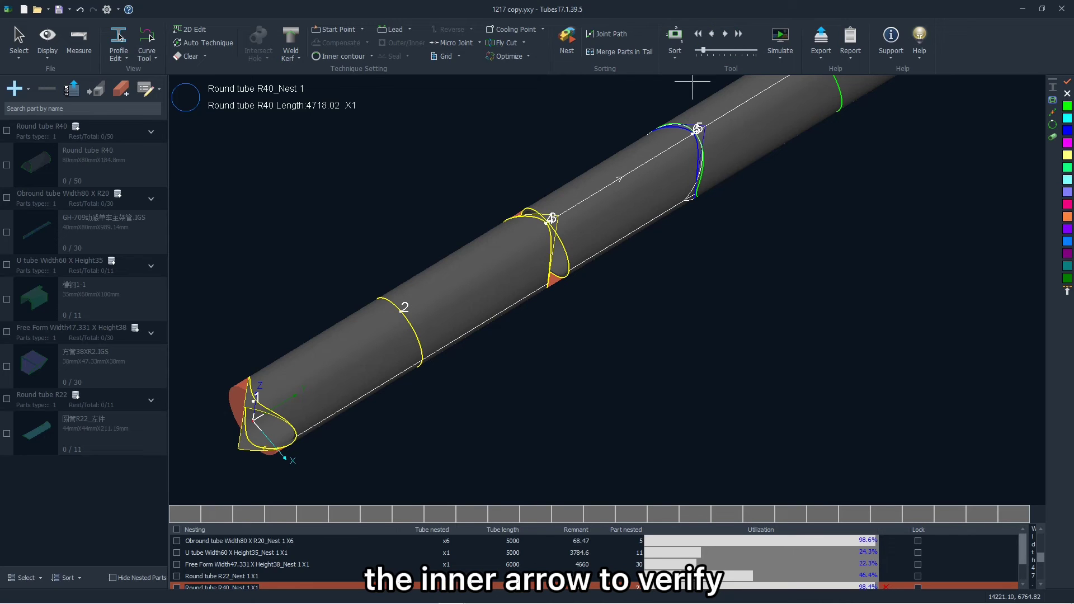
scroll(628, 320, down, 2)
click(712, 40)
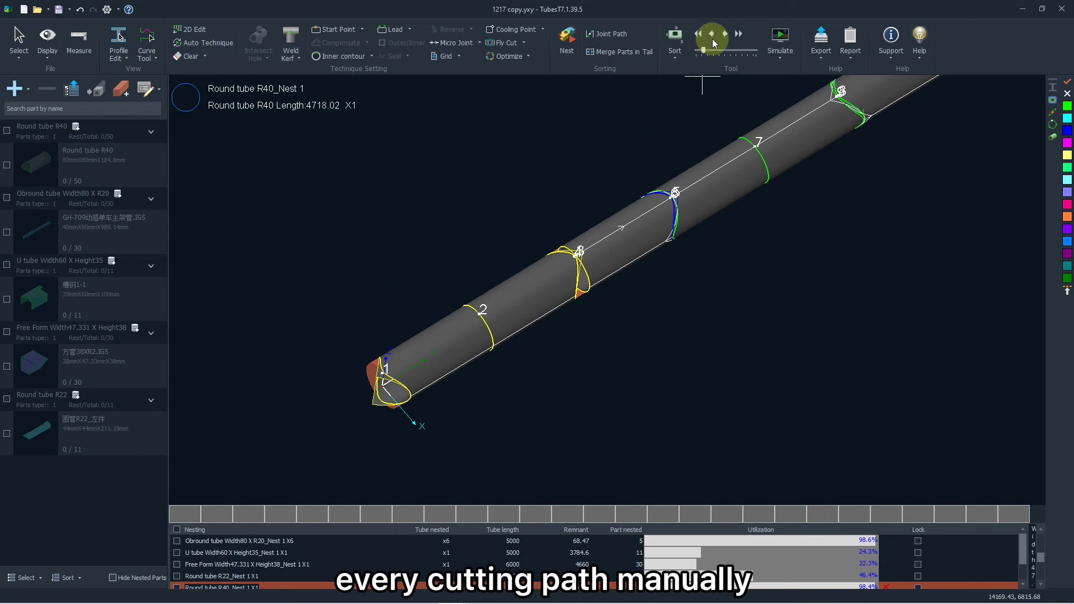
click(713, 37)
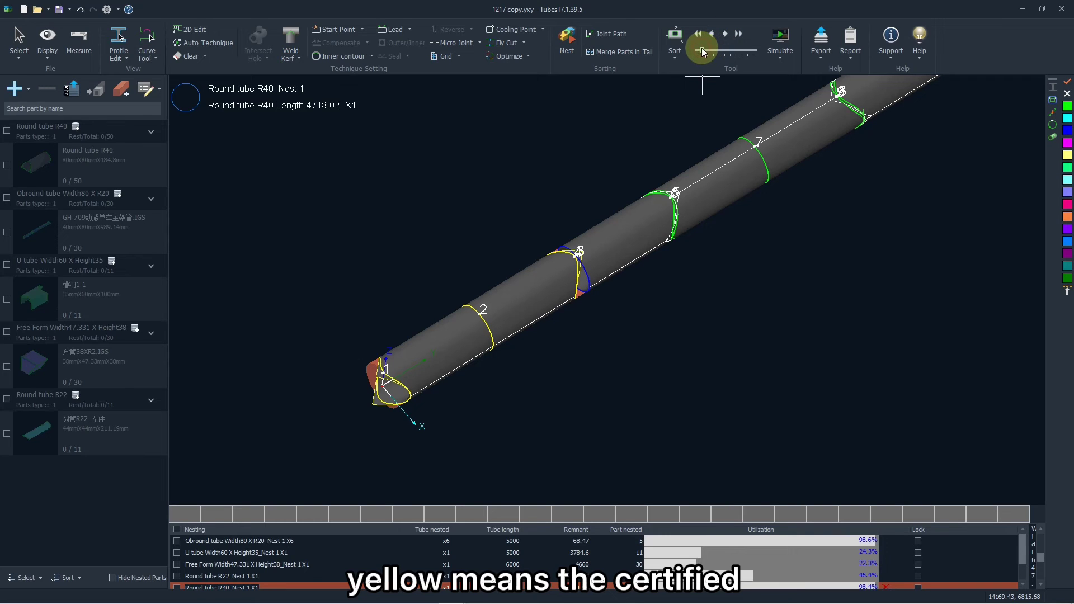
- Drag the Tool slider back to cut 2, then forward through cut 7
drag(702, 52, 699, 54)
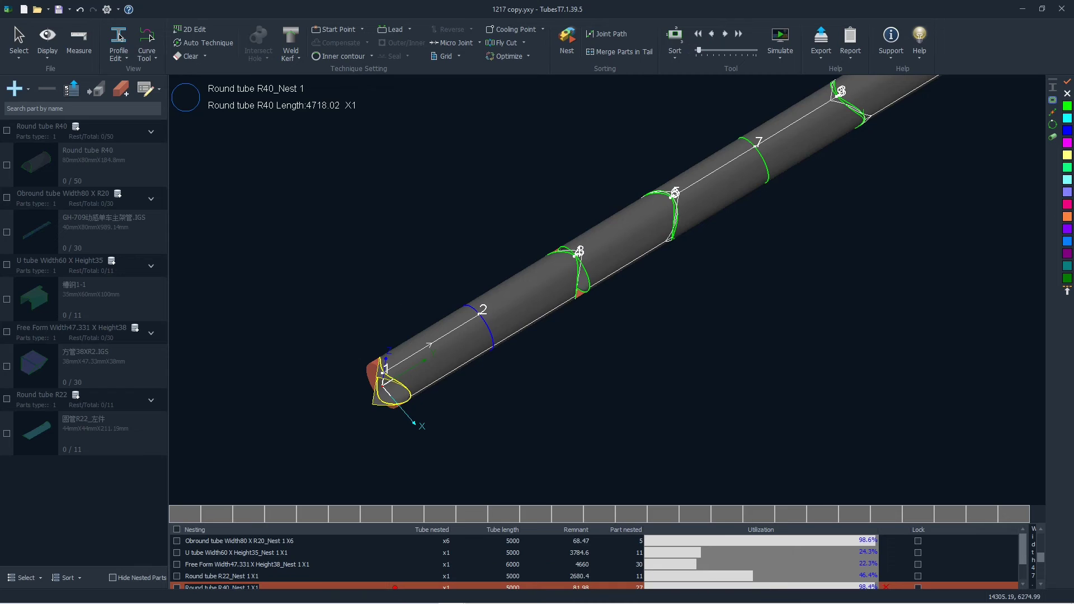
scroll(383, 279, down, 3)
scroll(615, 216, up, 5)
scroll(612, 215, down, 3)
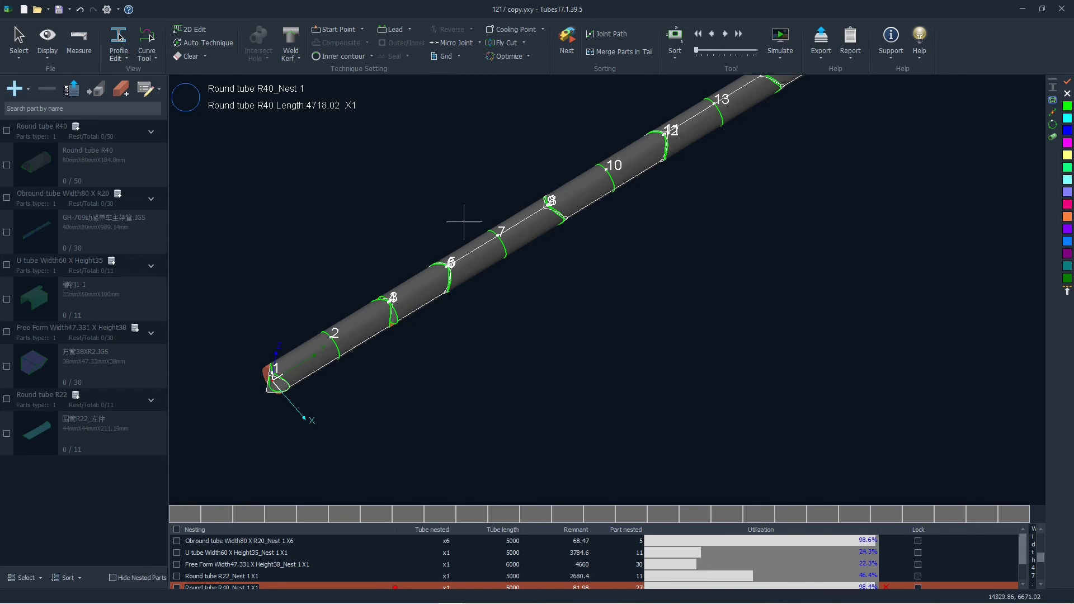
drag(698, 53, 709, 56)
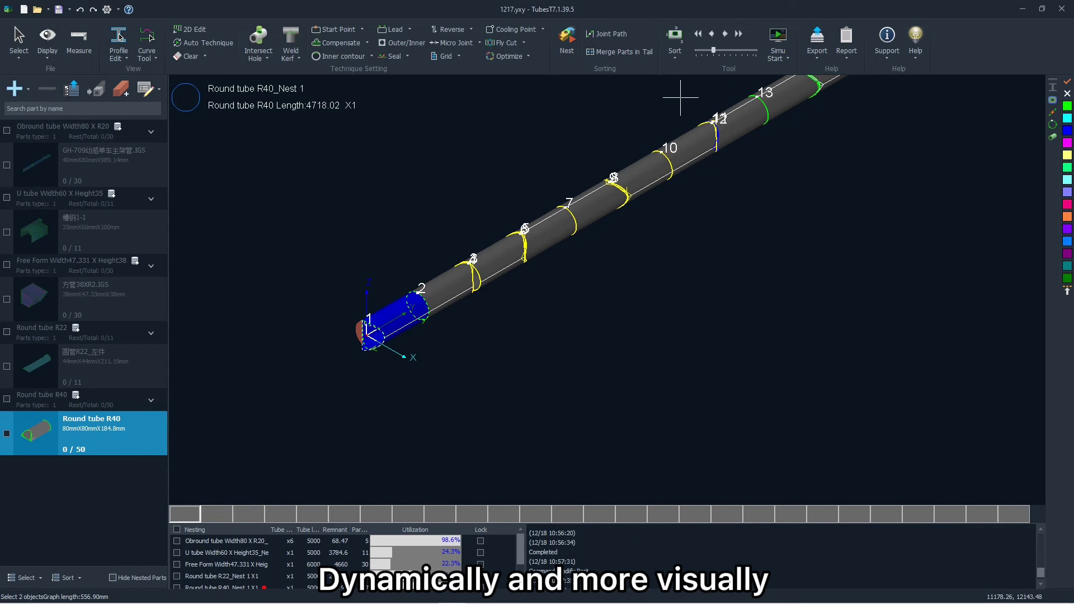
- Start the whole-tube cutting simulation, clear the part selection and raise the simulation speed
click(778, 42)
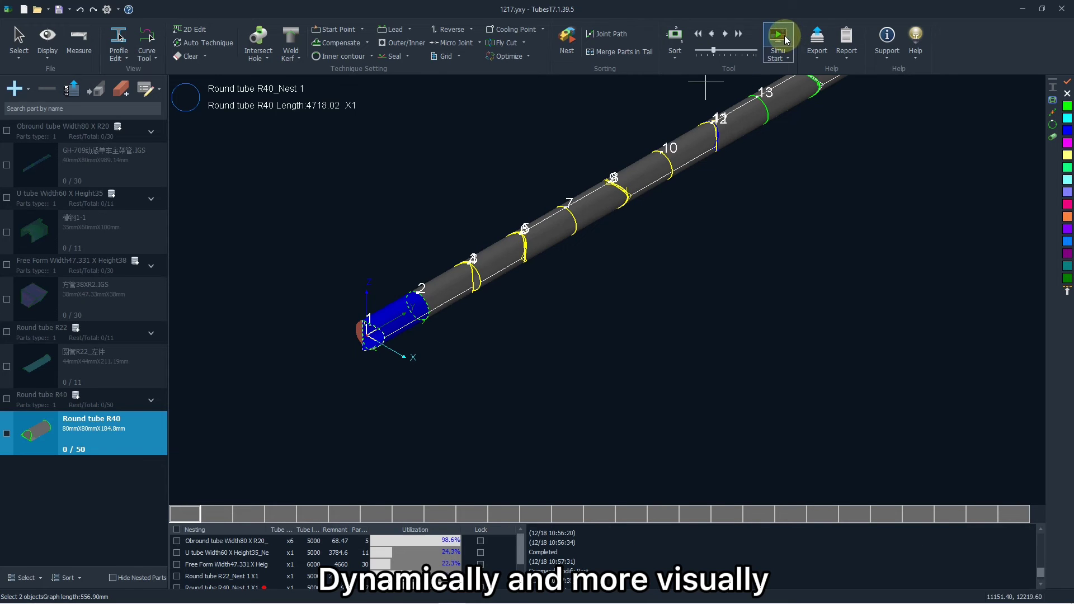
click(544, 290)
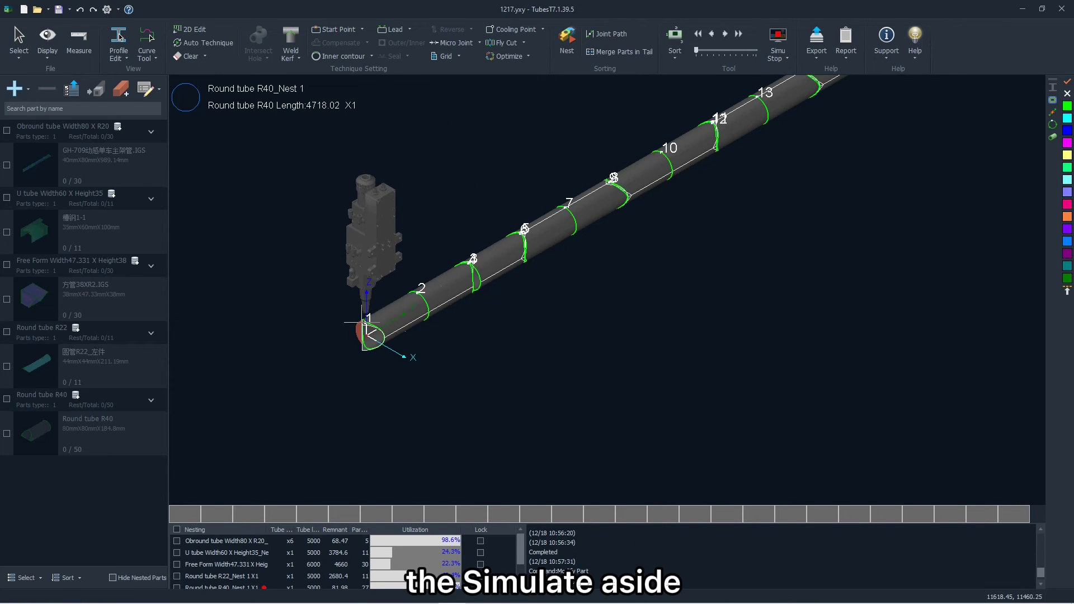
scroll(363, 323, up, 6)
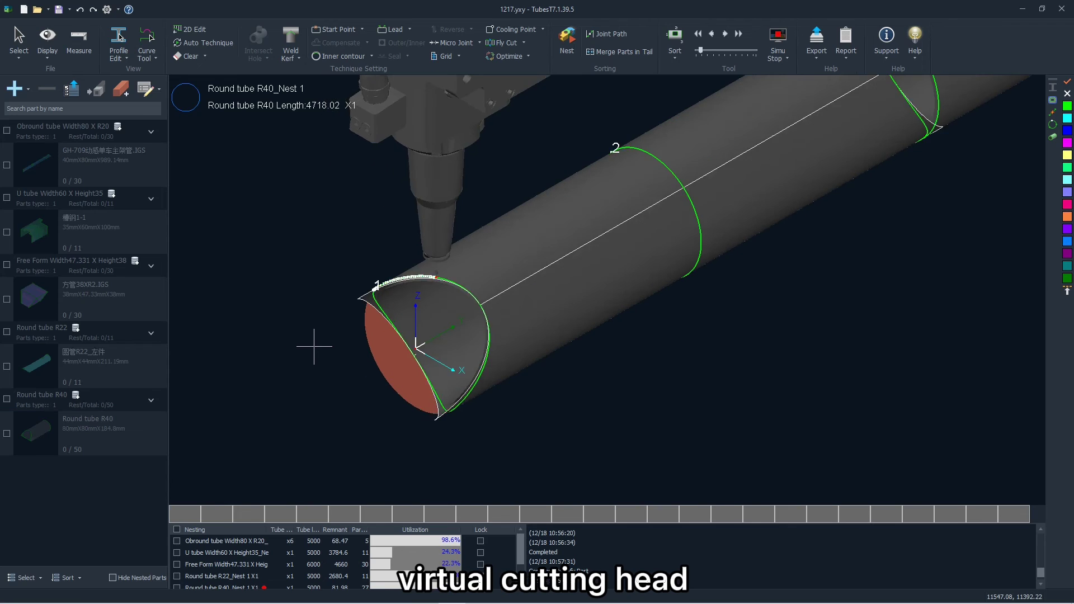
scroll(314, 346, down, 5)
click(739, 34)
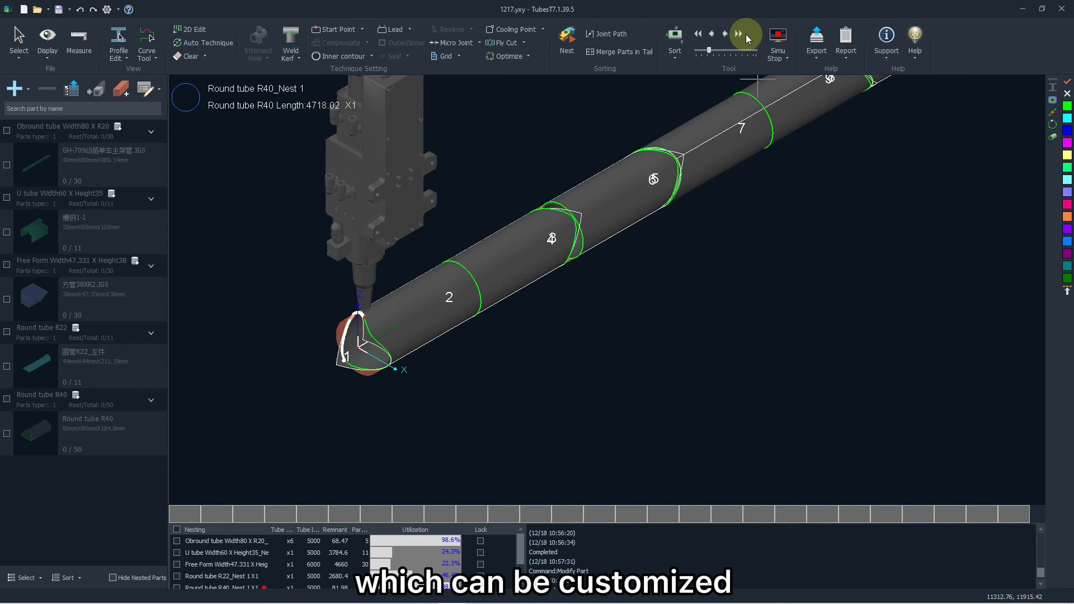
click(742, 34)
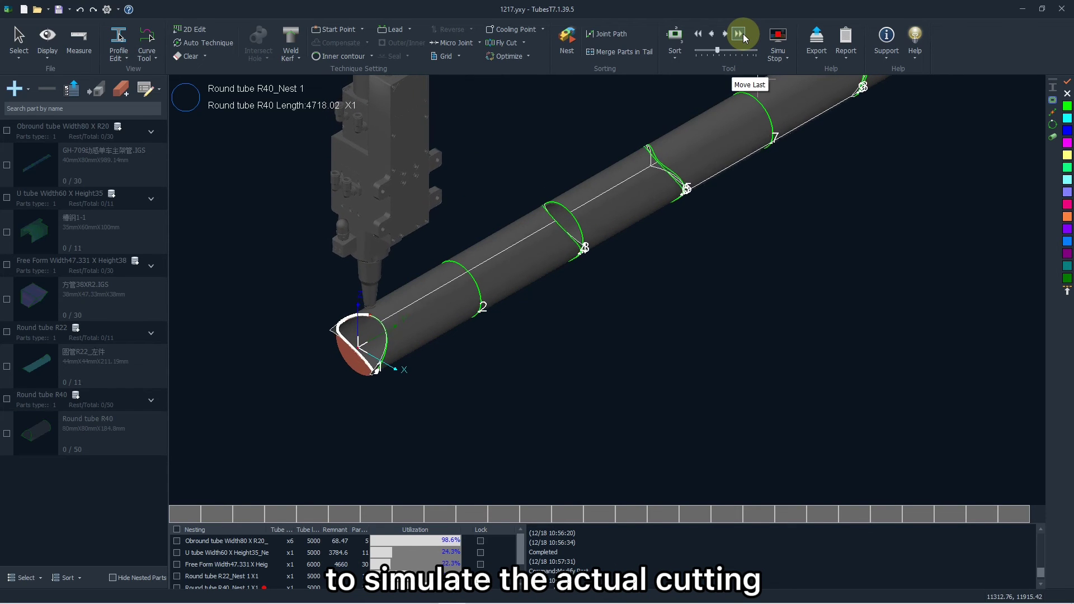
click(743, 33)
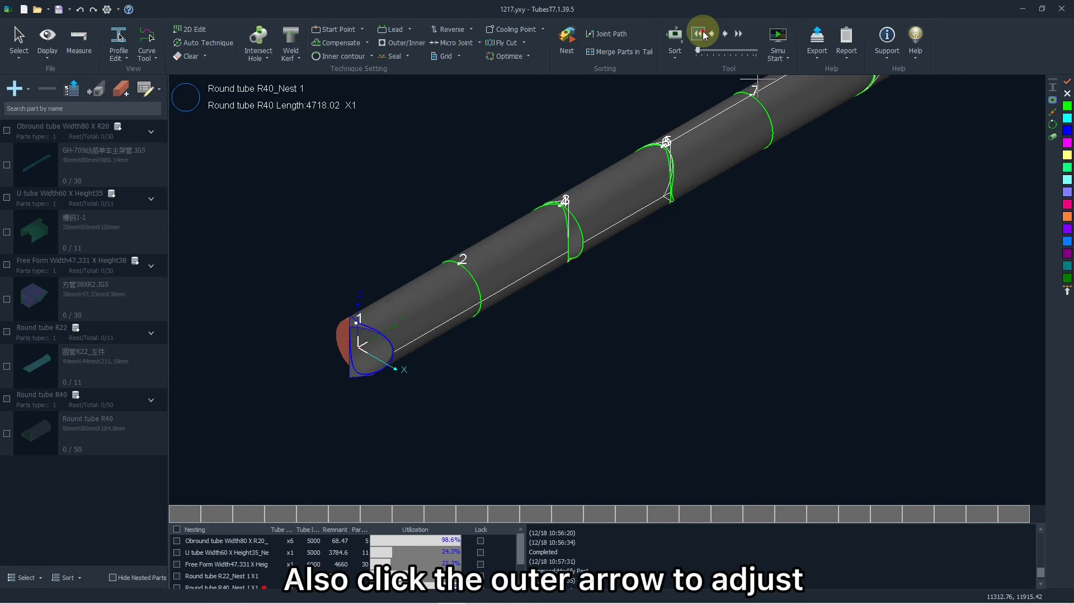
- Simulate cutting only the part between cuts 2 and 4, then stop the simulation
scroll(449, 215, down, 3)
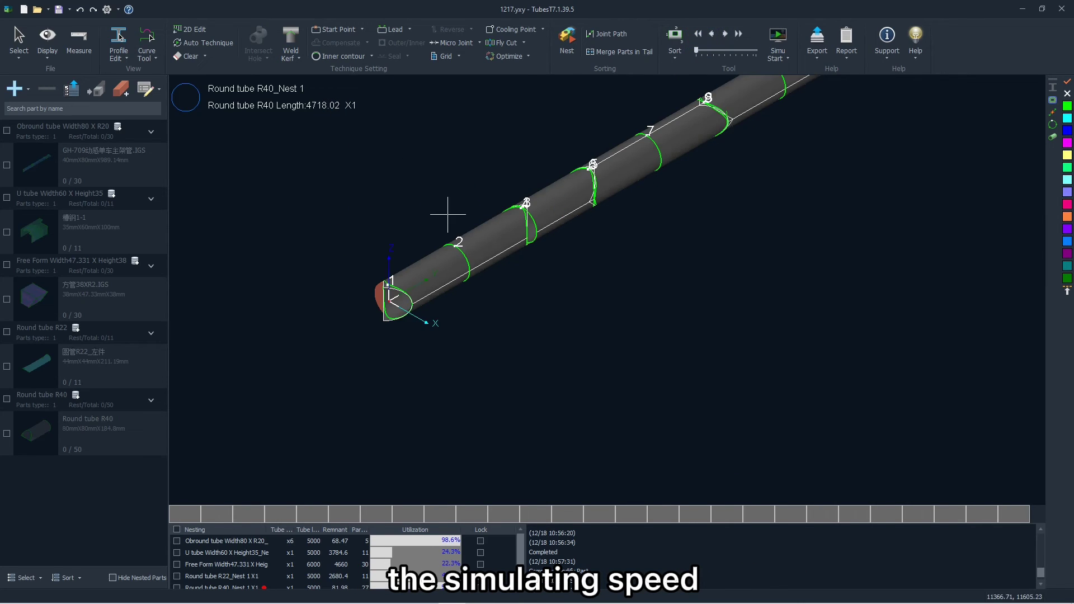
scroll(557, 271, down, 2)
scroll(606, 205, up, 2)
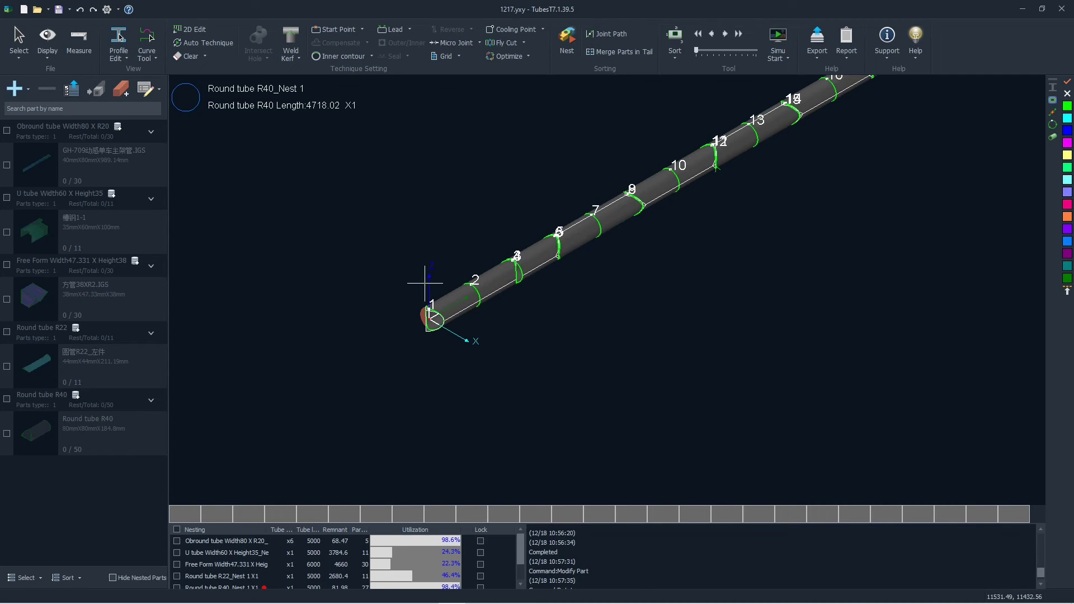
drag(495, 274, 495, 275)
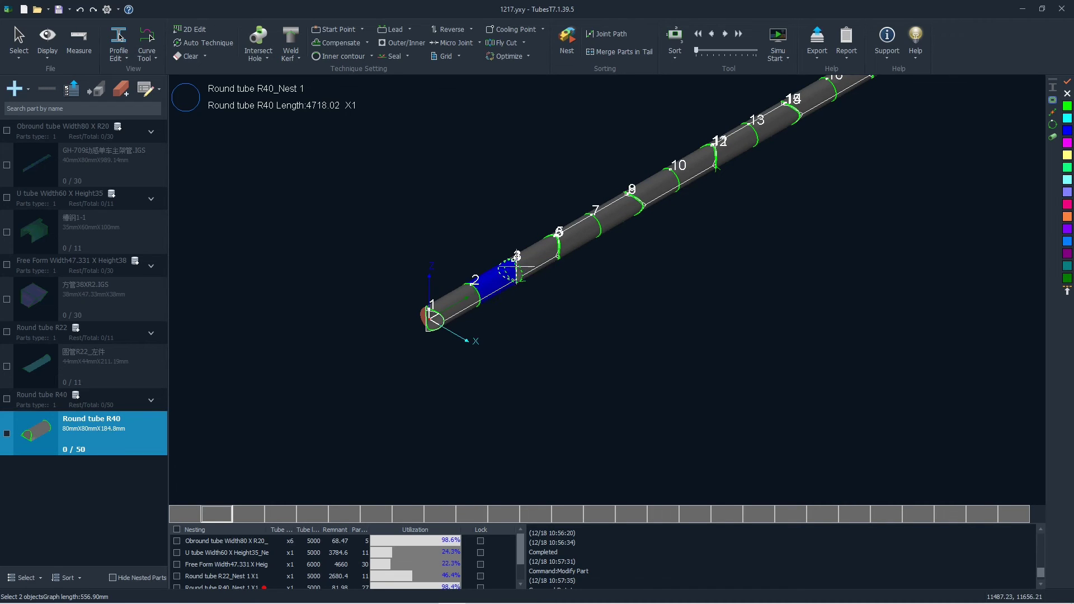
scroll(512, 257, up, 2)
click(778, 38)
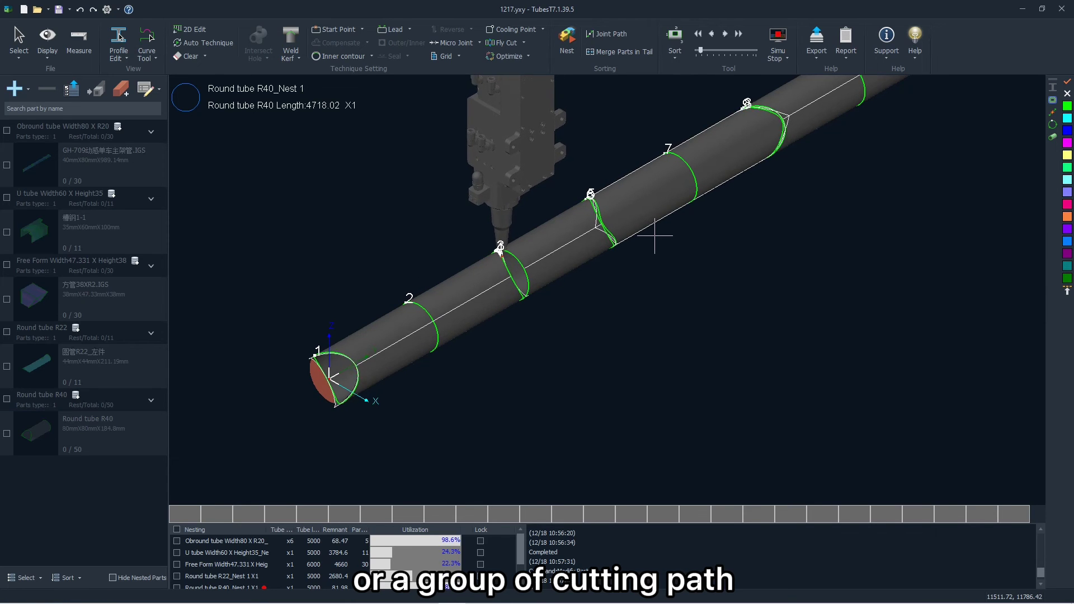
click(777, 40)
- Window-select the part at cut 13 and simulate cutting only that part
scroll(463, 363, down, 5)
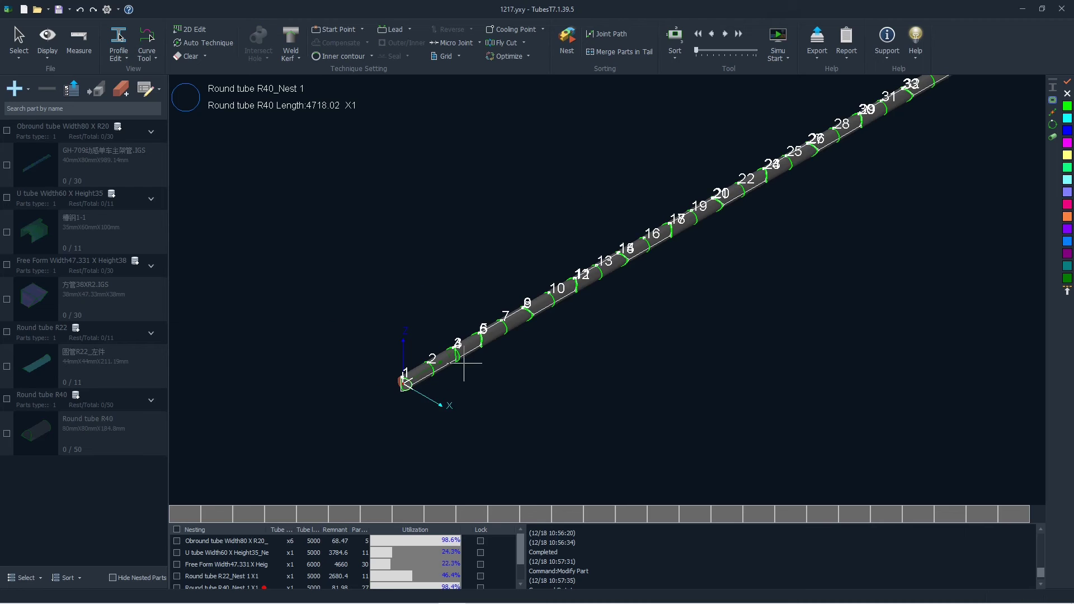
scroll(647, 254, up, 5)
drag(415, 252, 566, 346)
click(776, 41)
click(658, 260)
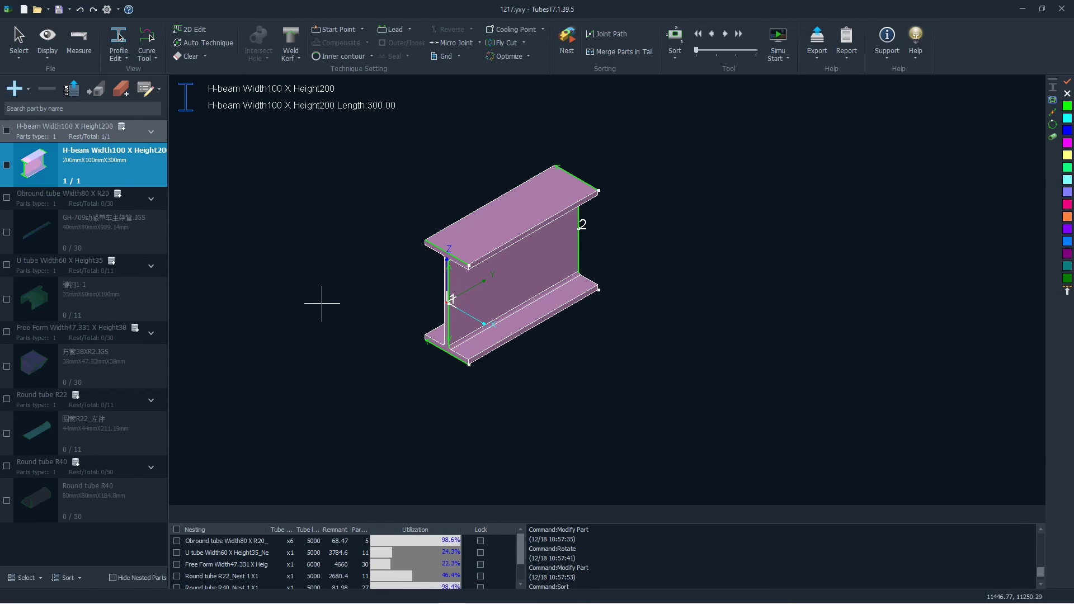
- Save the project as '1217 copy' with type TubesT Document (YXY) in the YXY folder
click(59, 15)
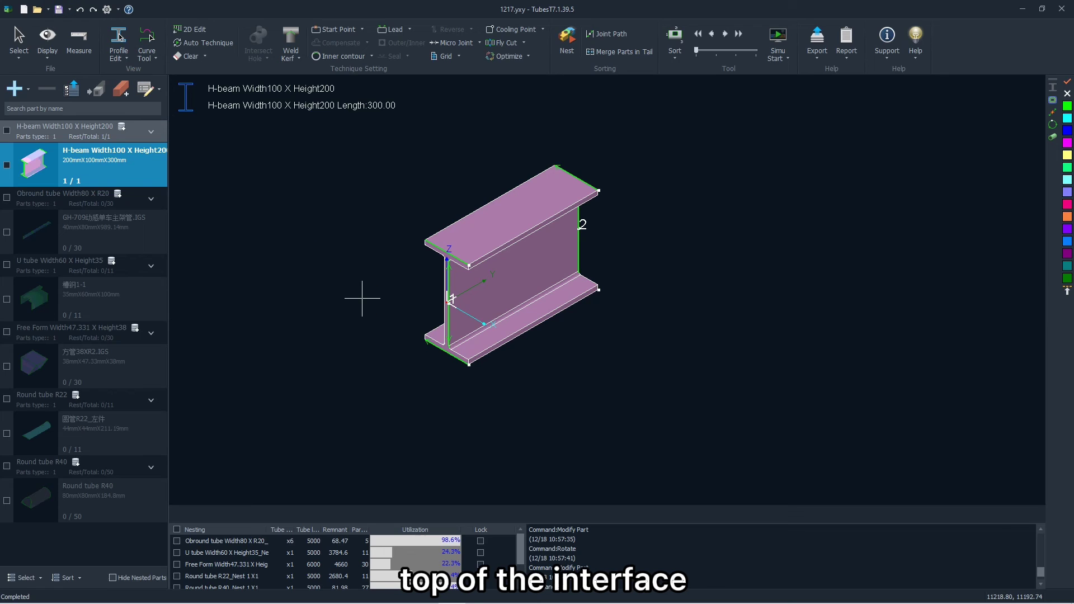
click(69, 9)
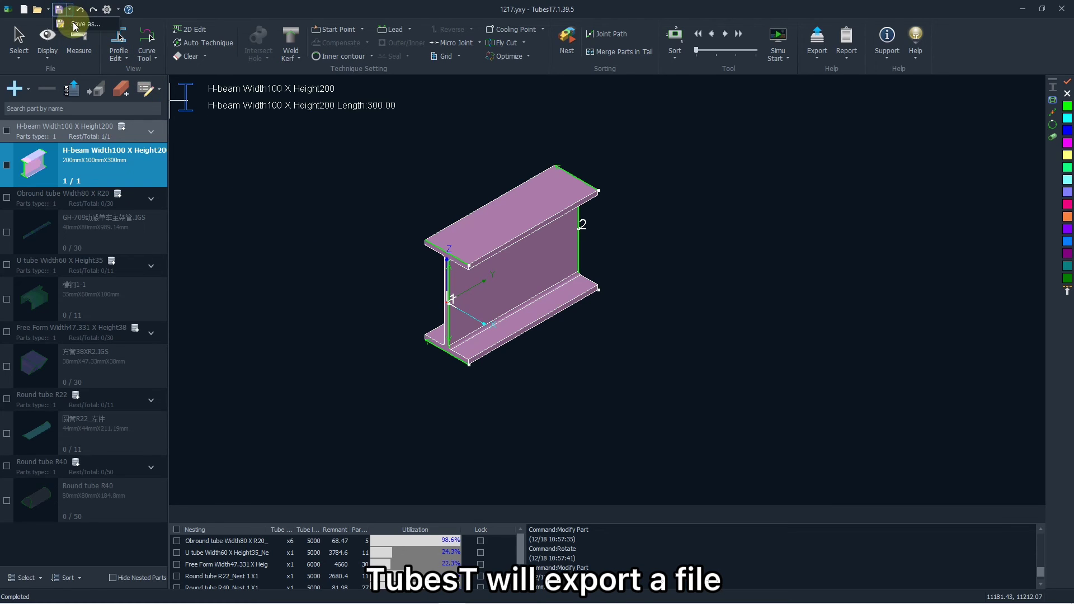
click(75, 24)
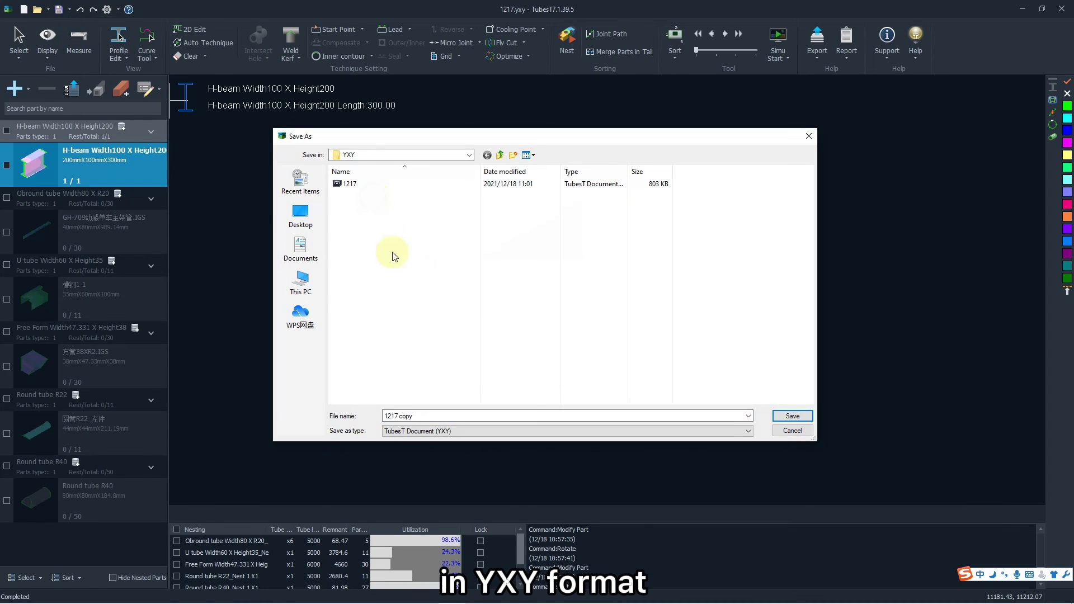
click(400, 430)
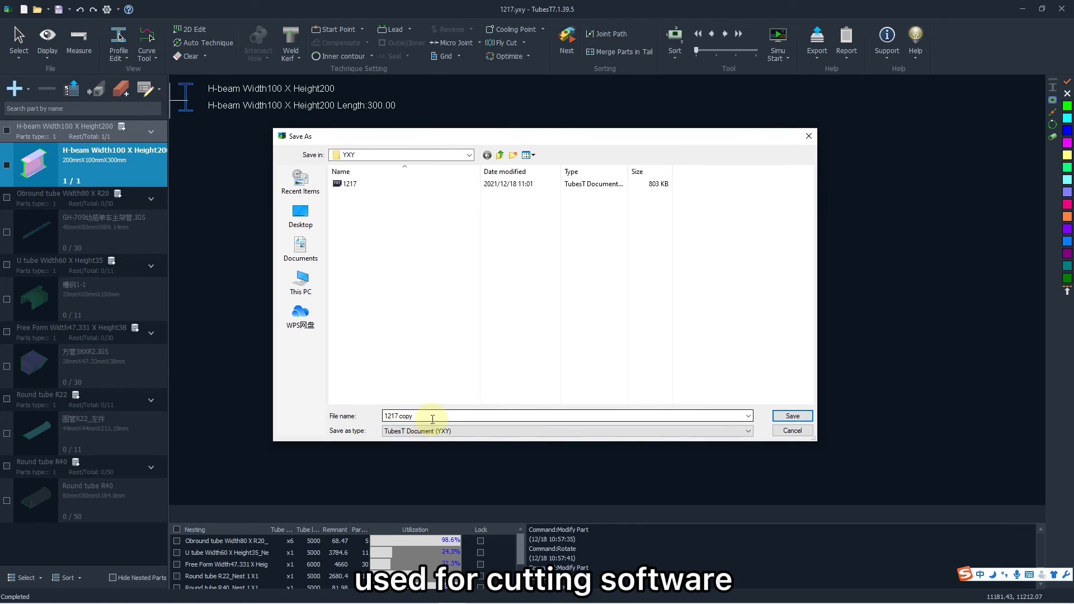
click(384, 270)
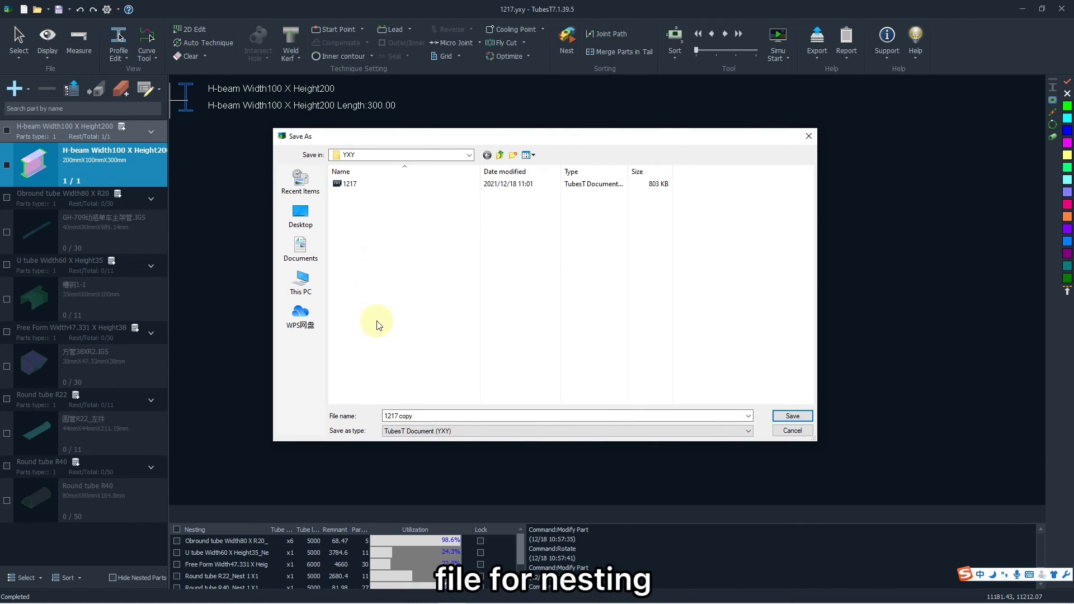
click(718, 431)
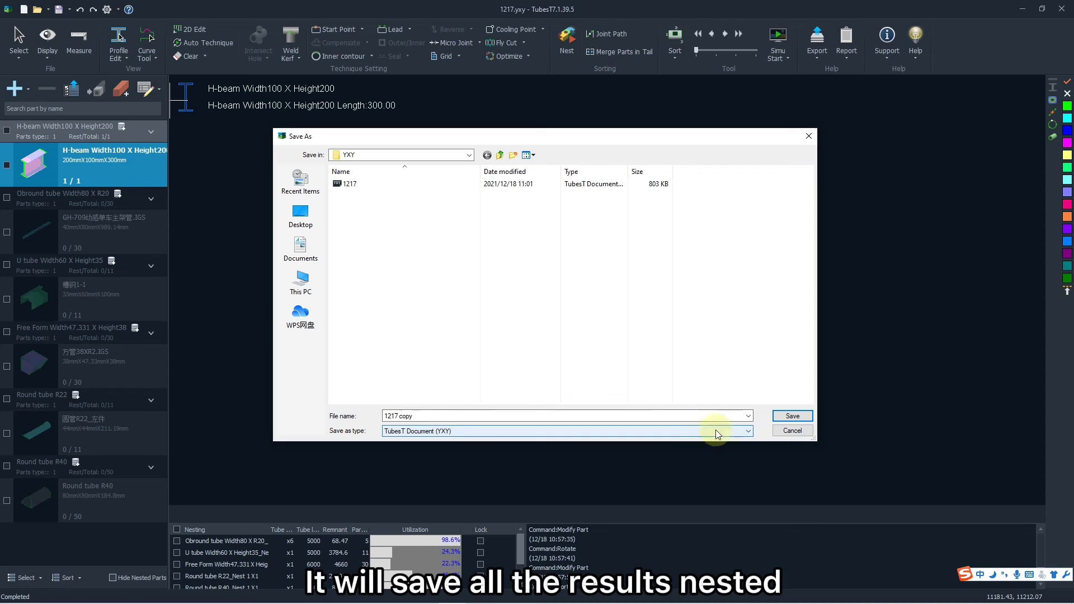
click(779, 421)
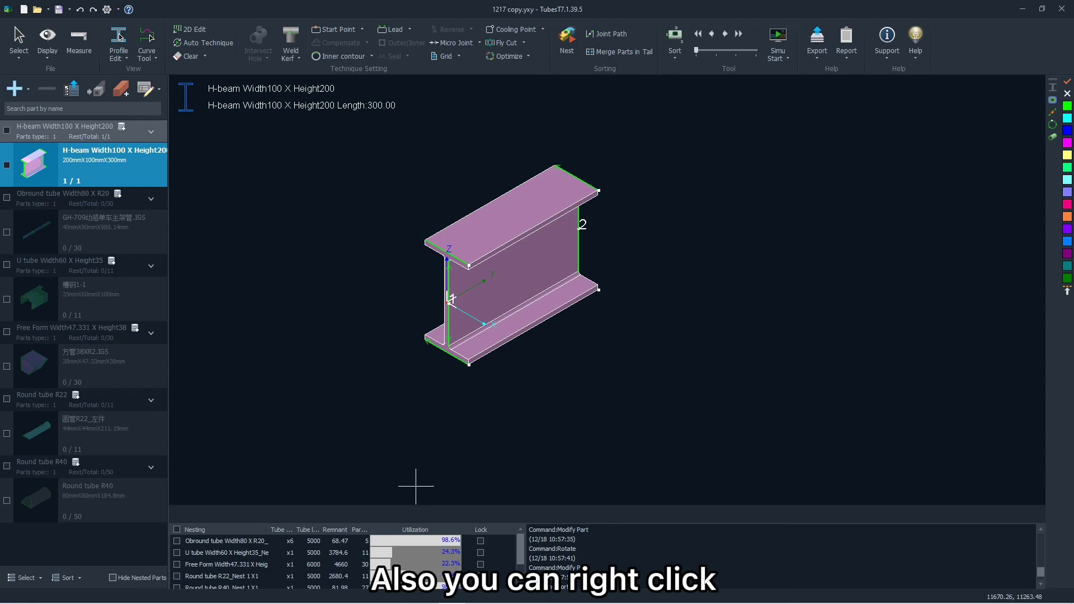
- Preview the nesting results one by one, then choose Export all nesting
click(300, 538)
click(291, 551)
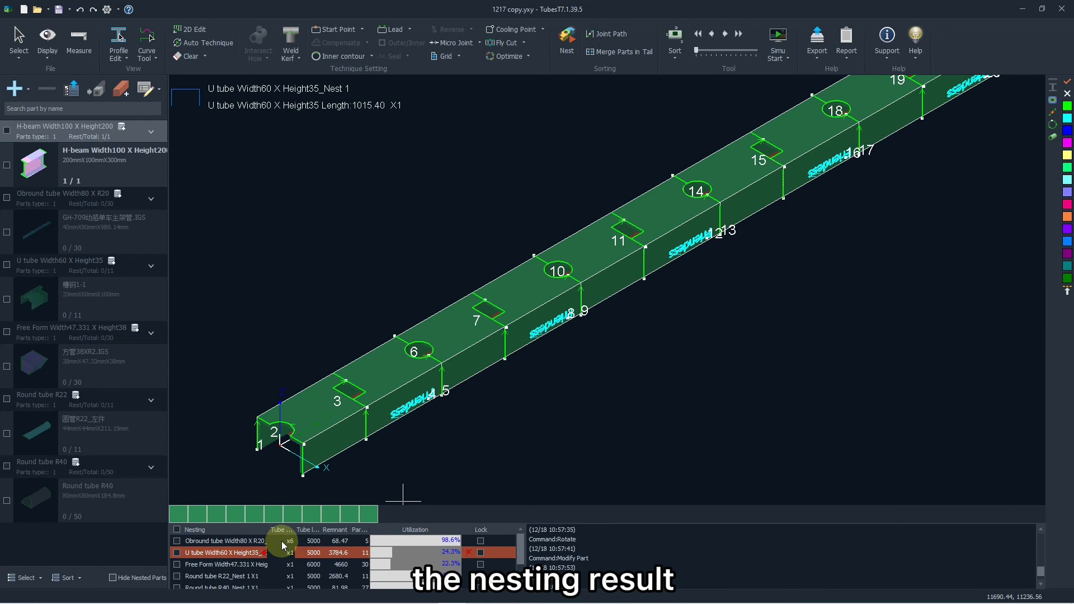
click(281, 542)
right_click(283, 544)
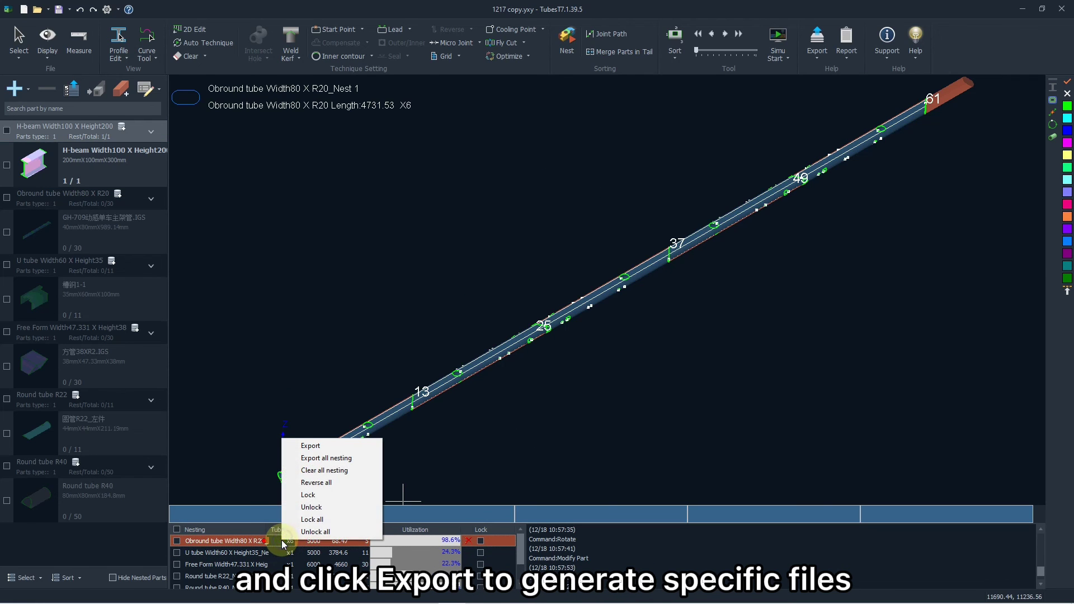
click(331, 459)
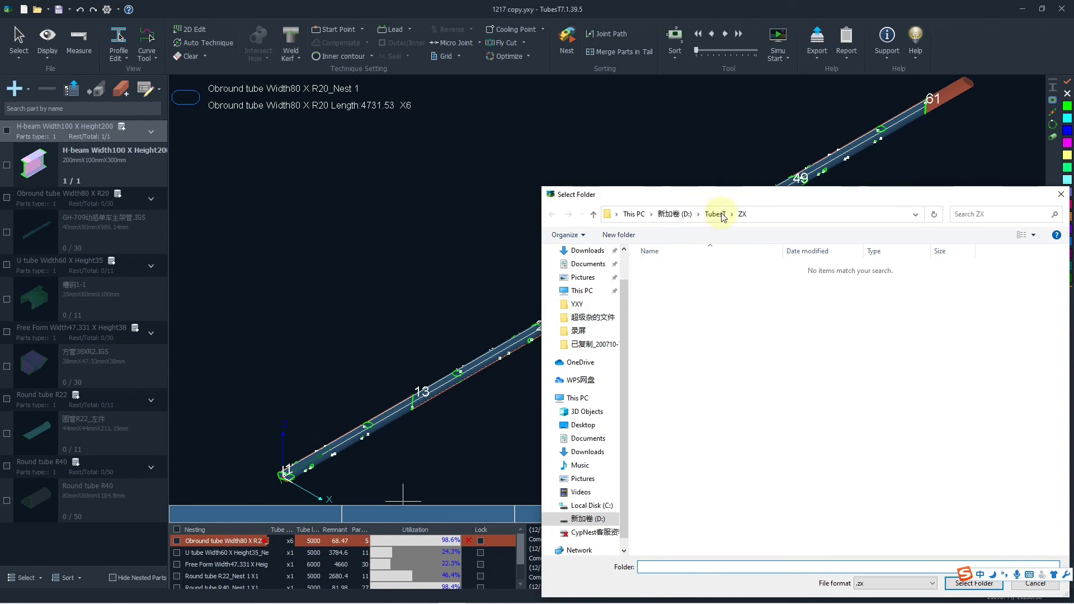
- Choose TubesT > ZX as the export folder with the .zx format
drag(750, 193, 483, 122)
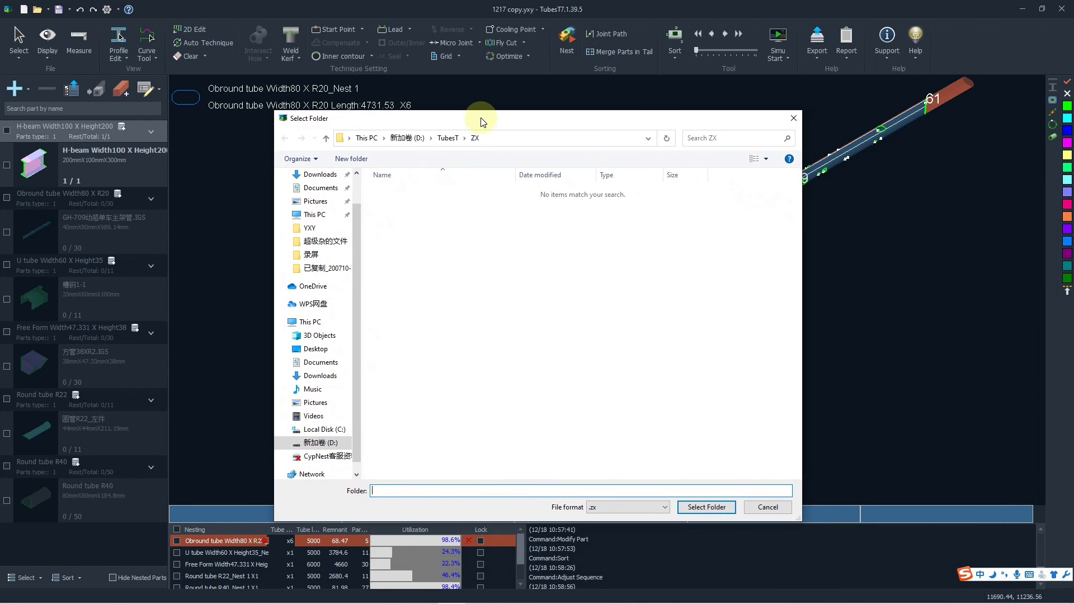
click(455, 138)
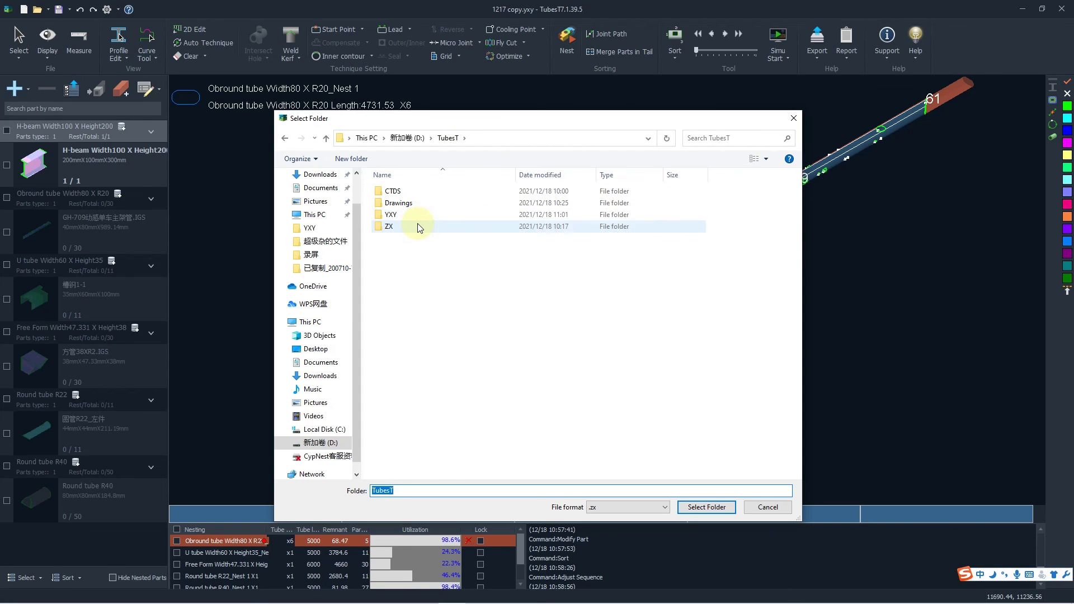
click(601, 507)
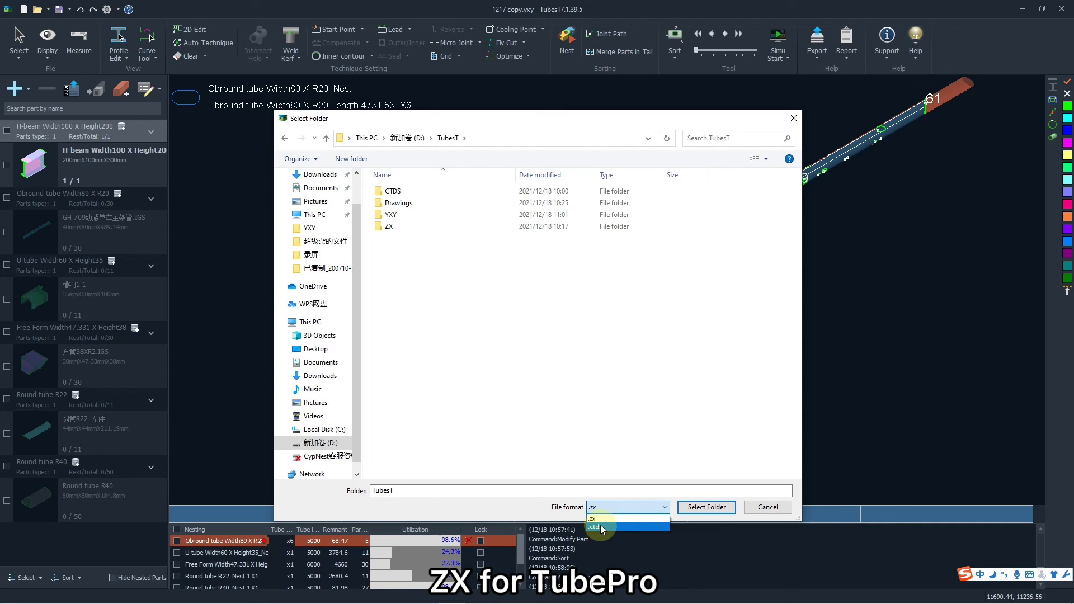
click(594, 519)
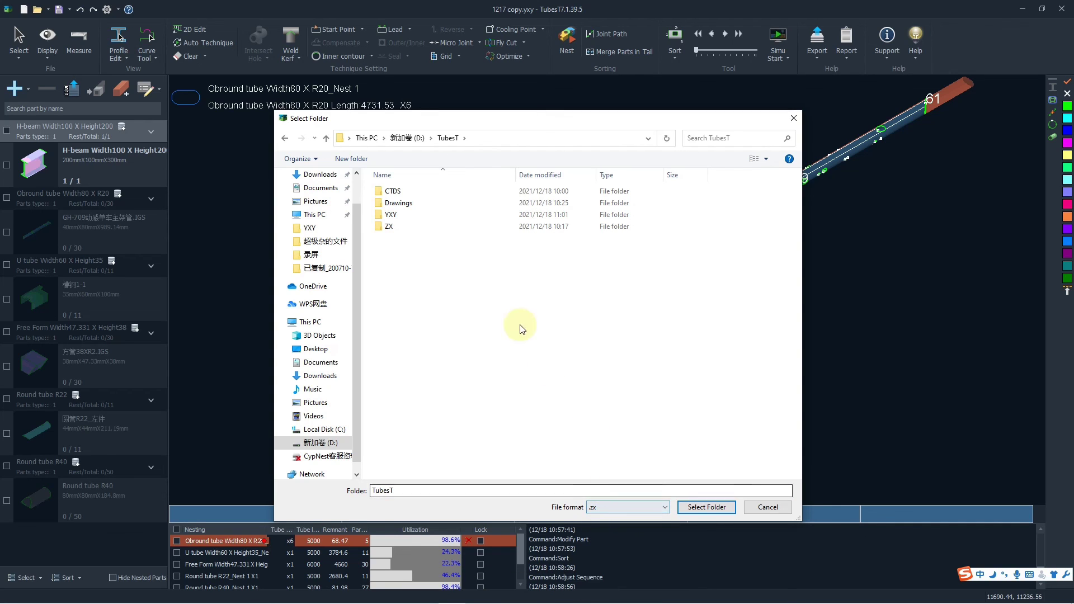
double_click(415, 227)
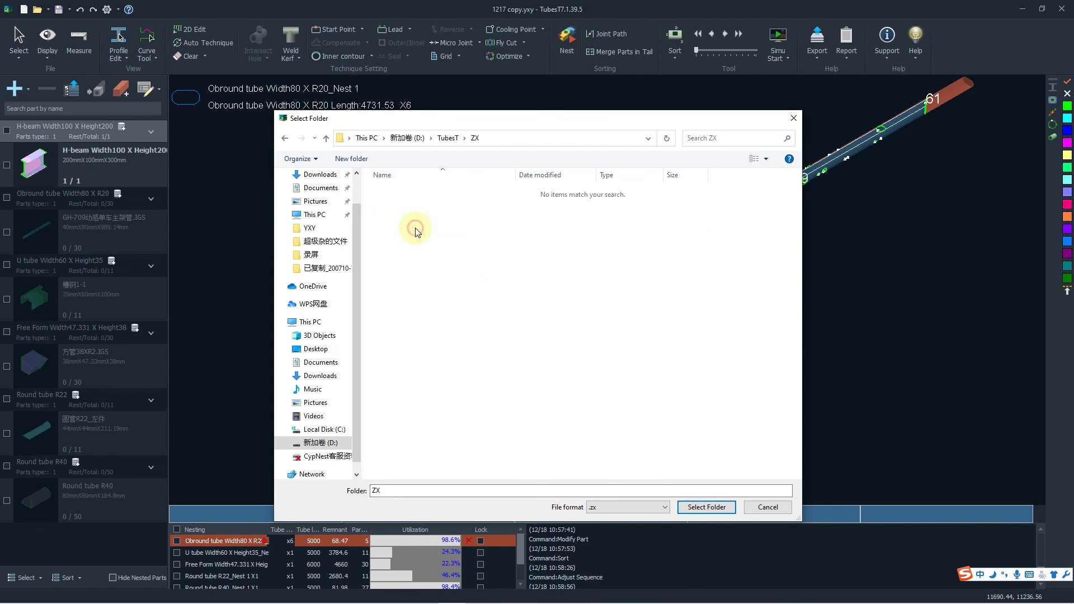
click(706, 507)
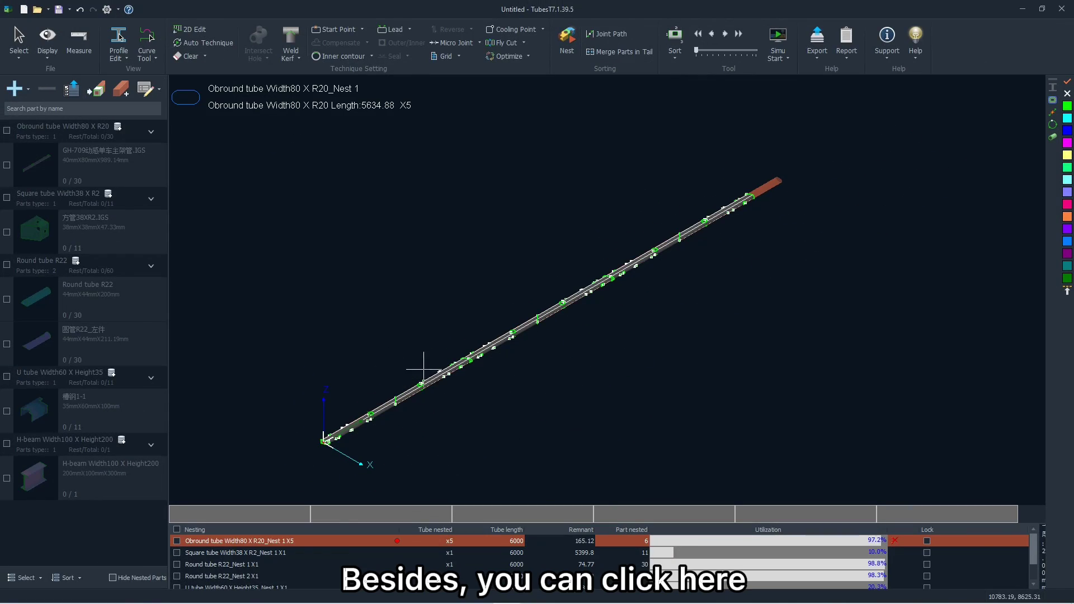
- Export a production task package to the Task folder, replacing the existing file
click(814, 51)
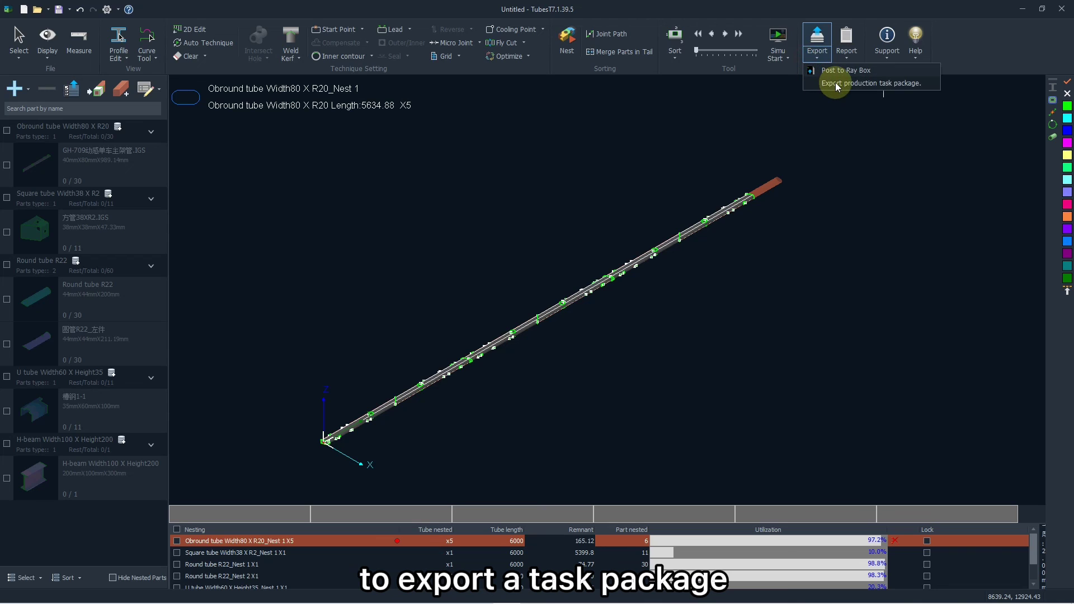
click(850, 84)
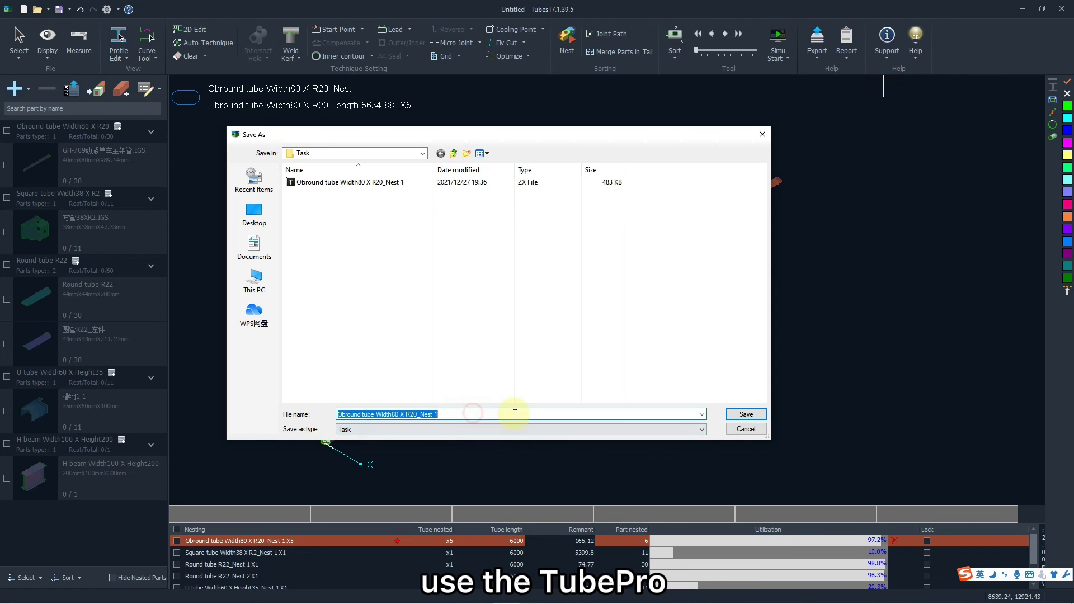
click(748, 414)
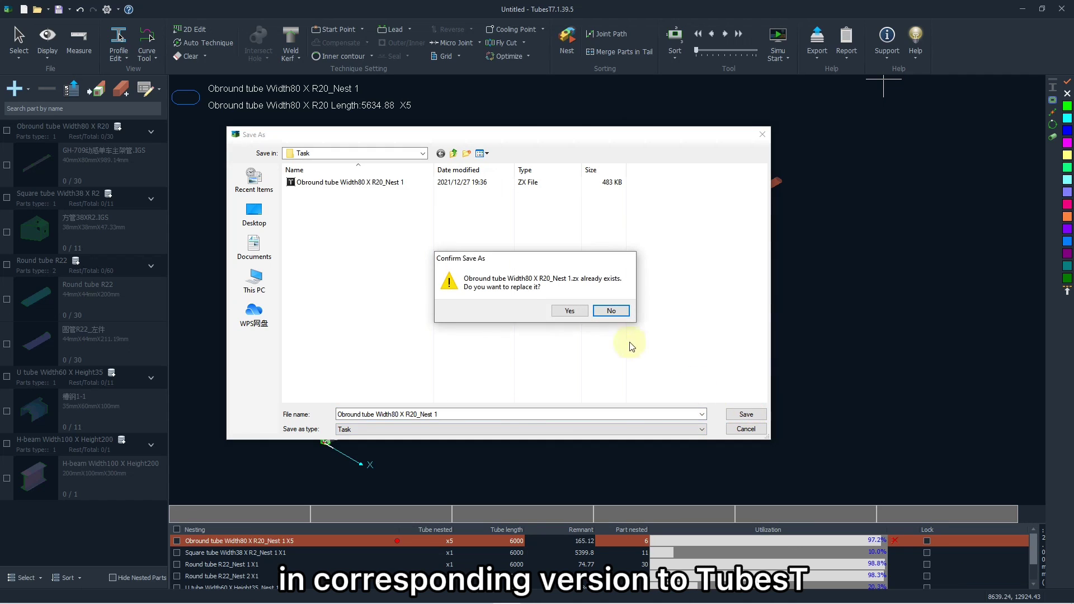
click(569, 311)
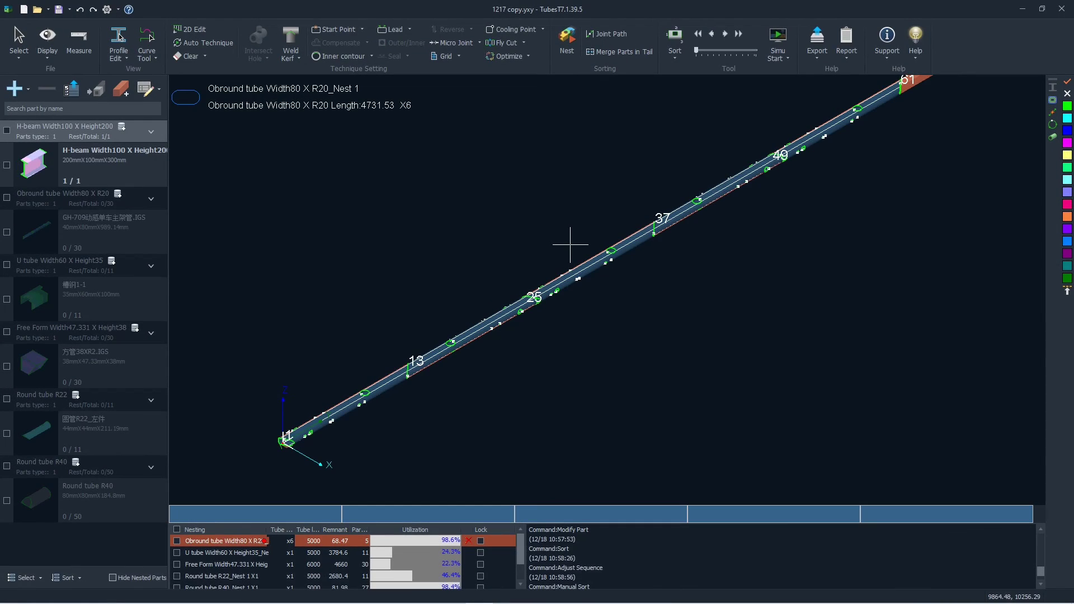
- Open the Report Time Estimate for the five nests and expand its More settings options
click(844, 54)
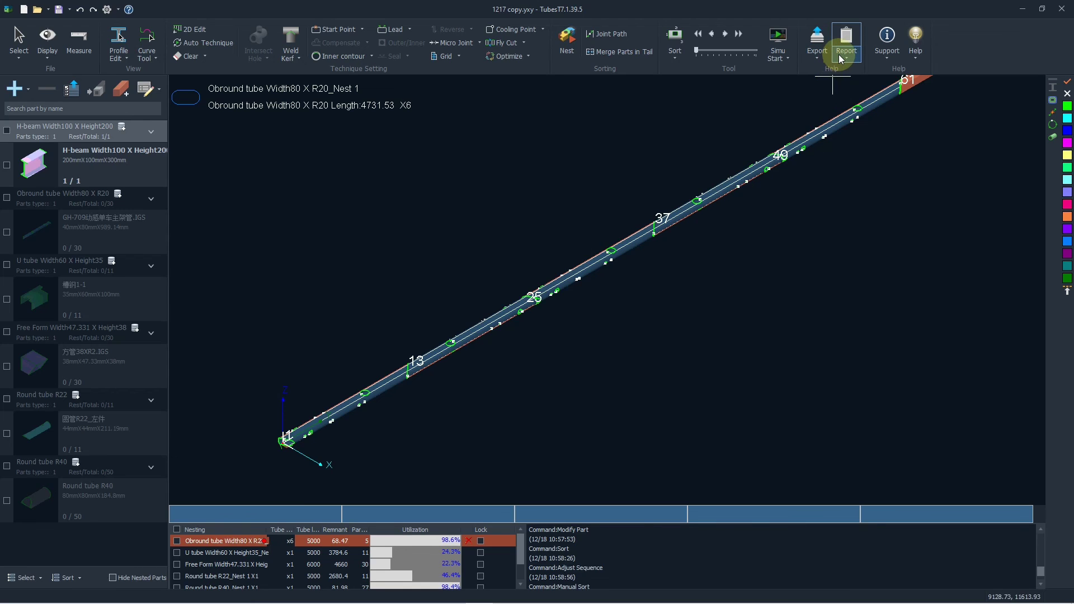
click(856, 71)
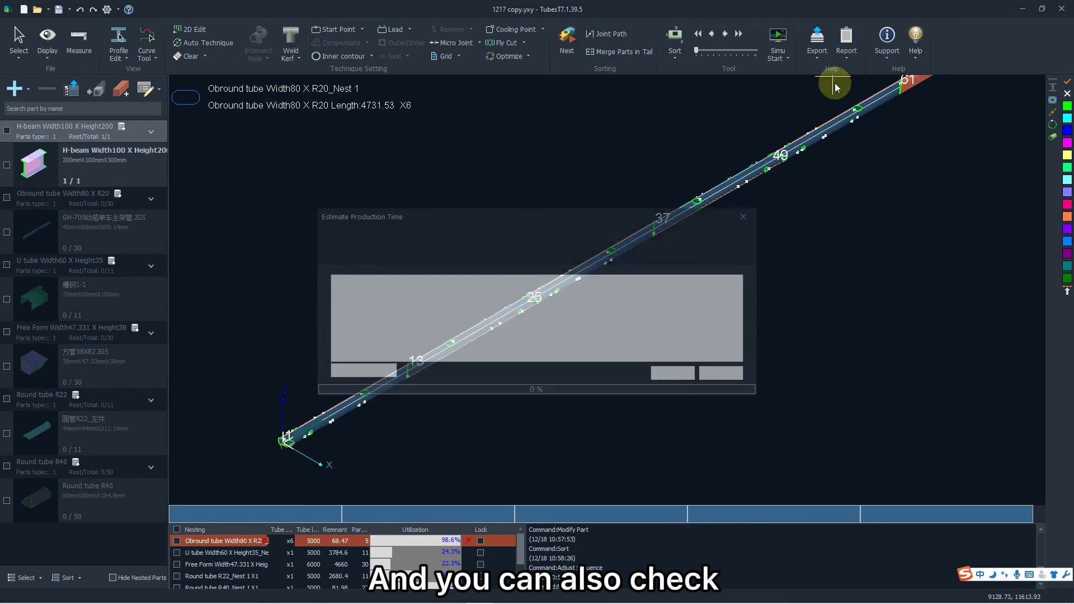
click(369, 373)
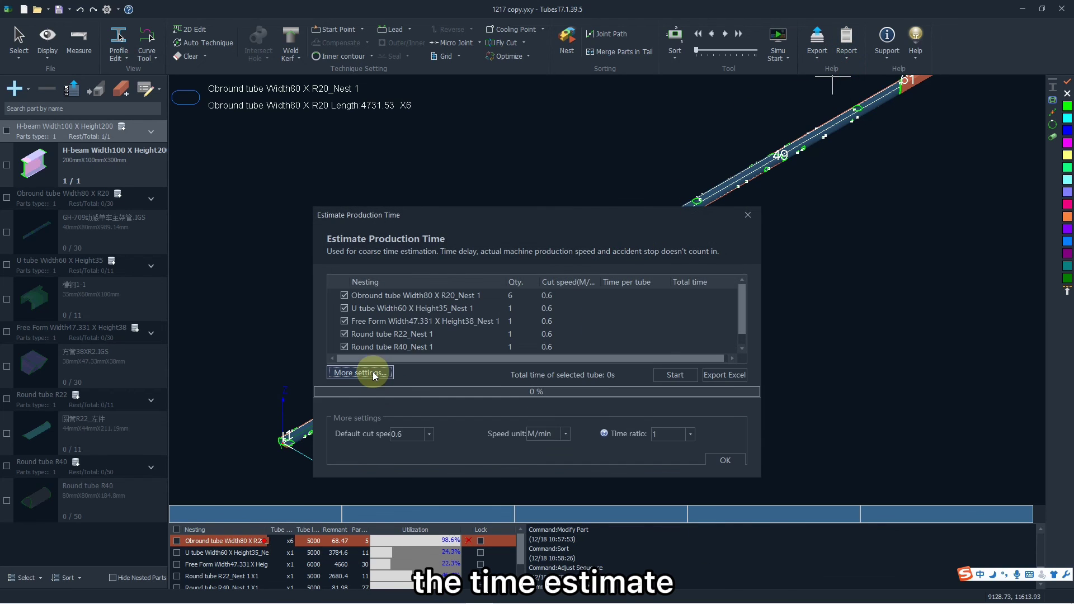